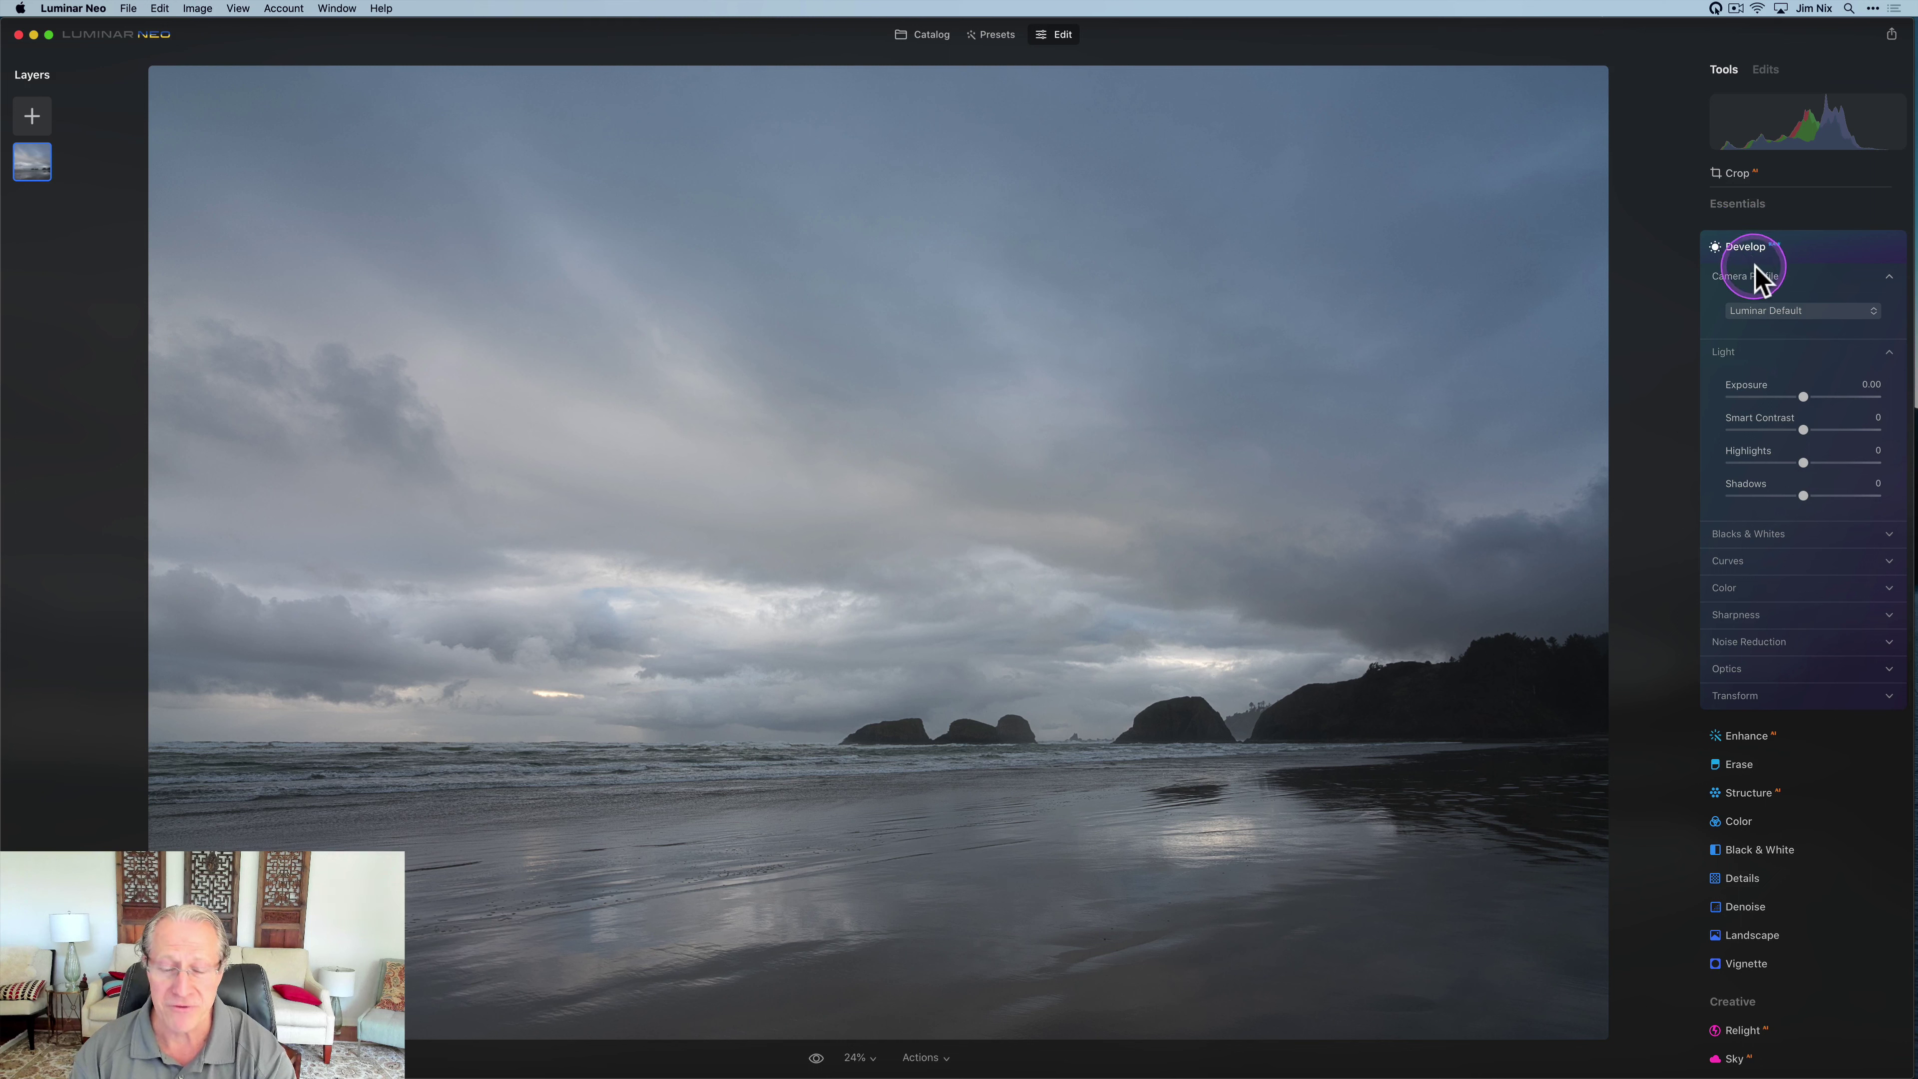
# Step: Change the Develop camera profile to Camera Landscape
pyautogui.click(1771, 312)
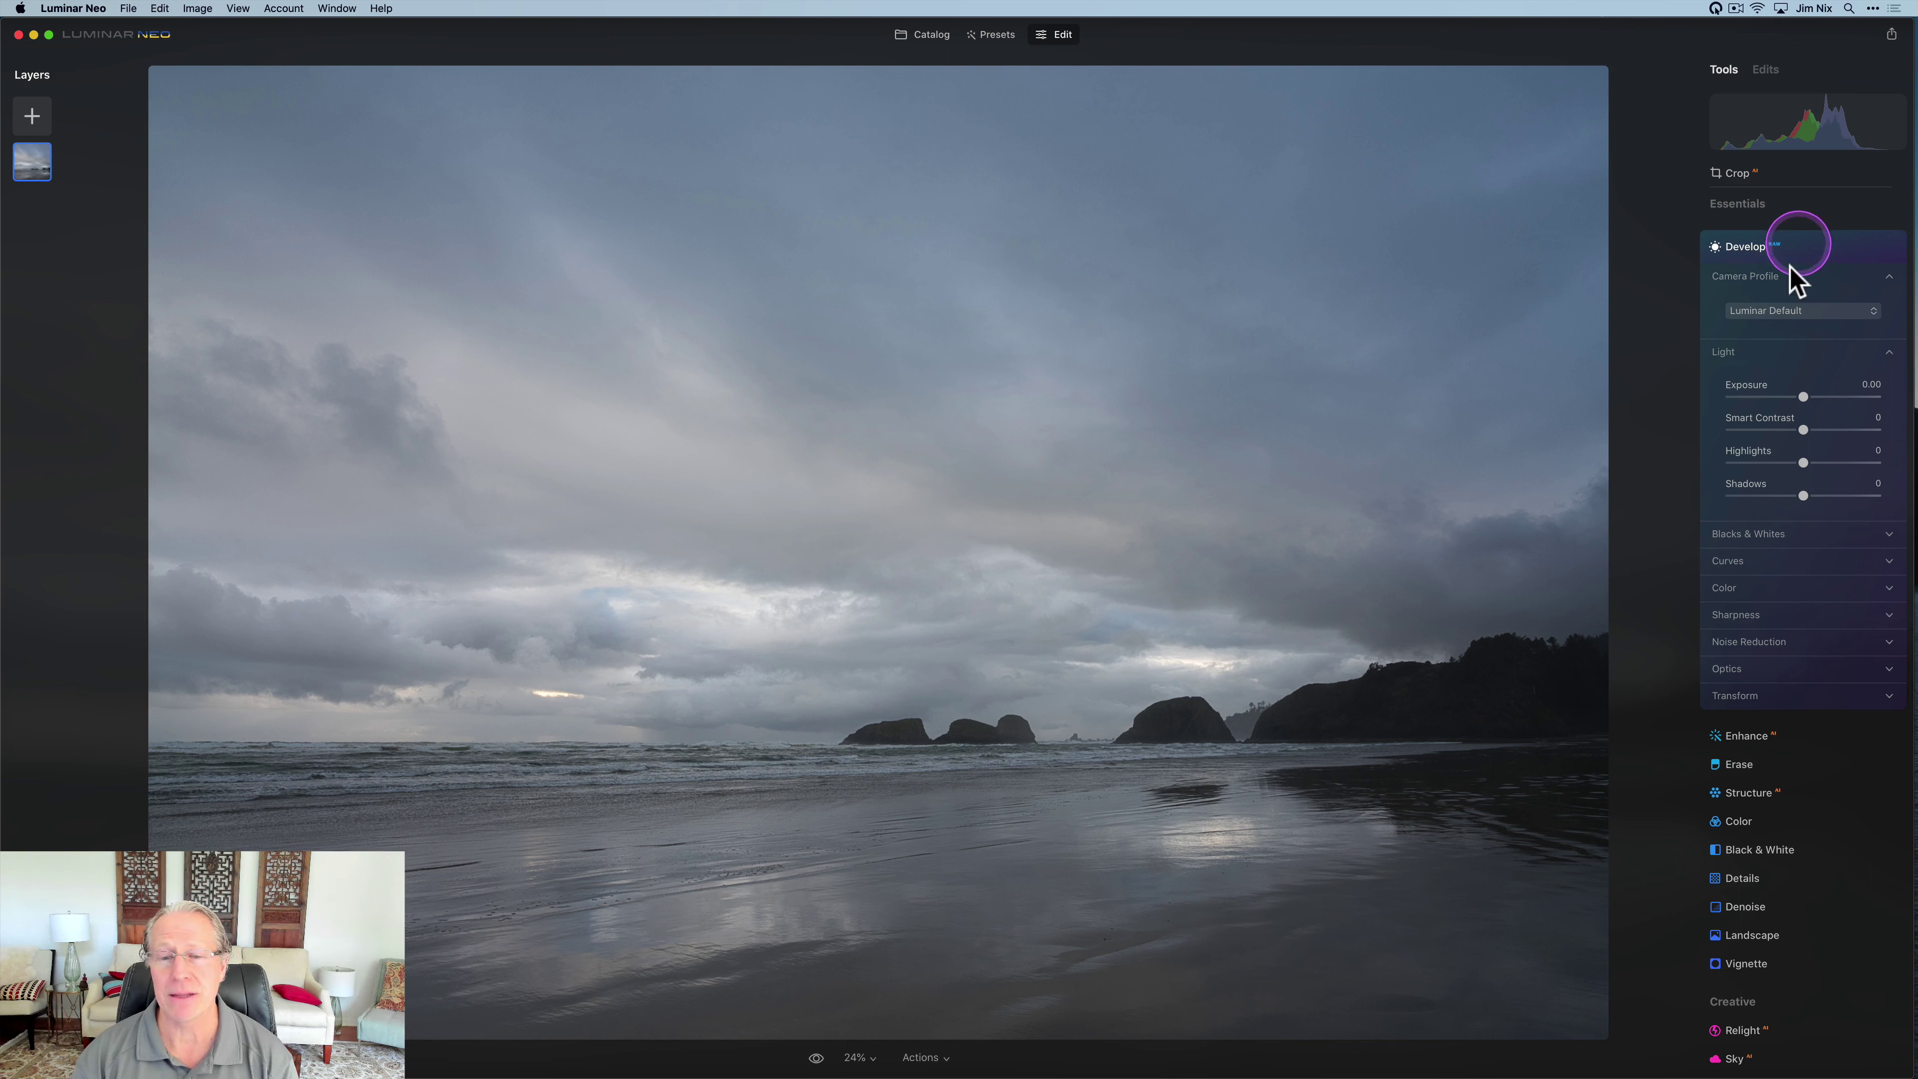
pyautogui.click(1775, 315)
pyautogui.click(1776, 311)
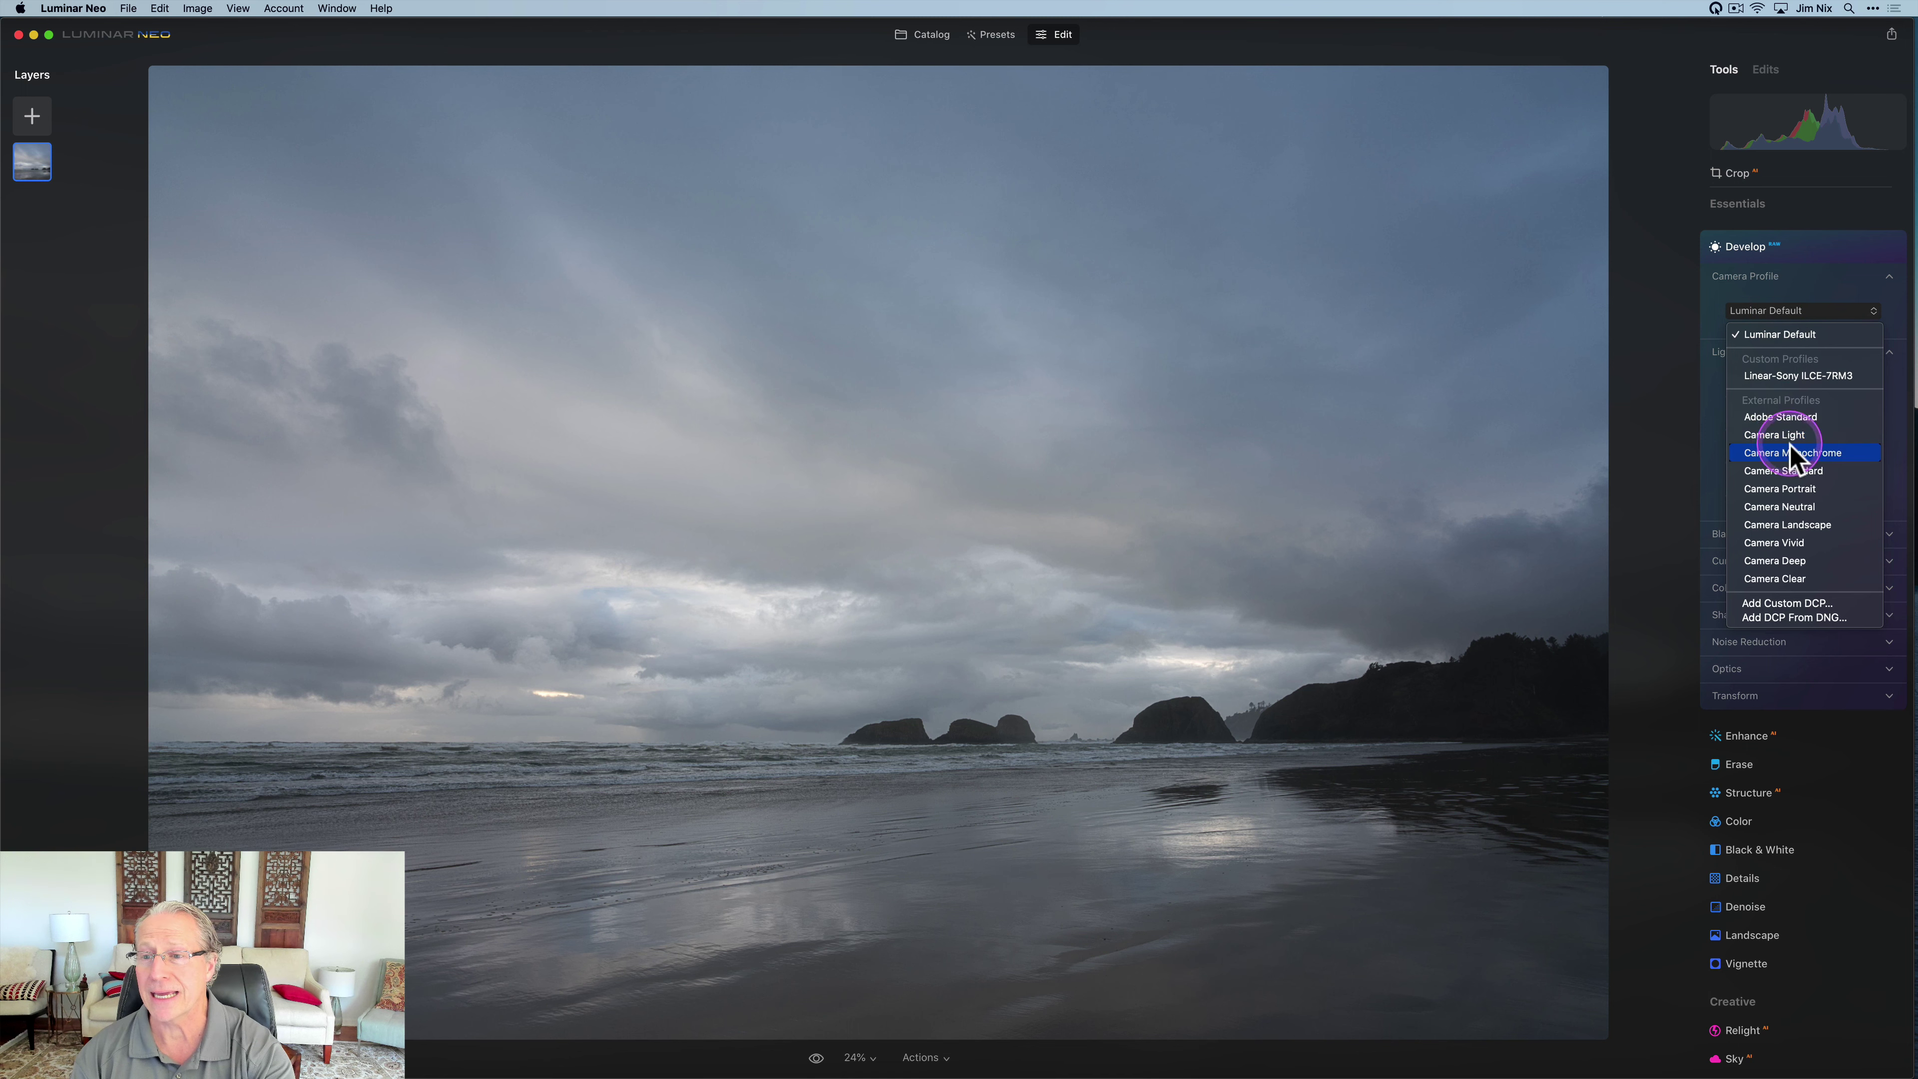
pyautogui.click(1794, 525)
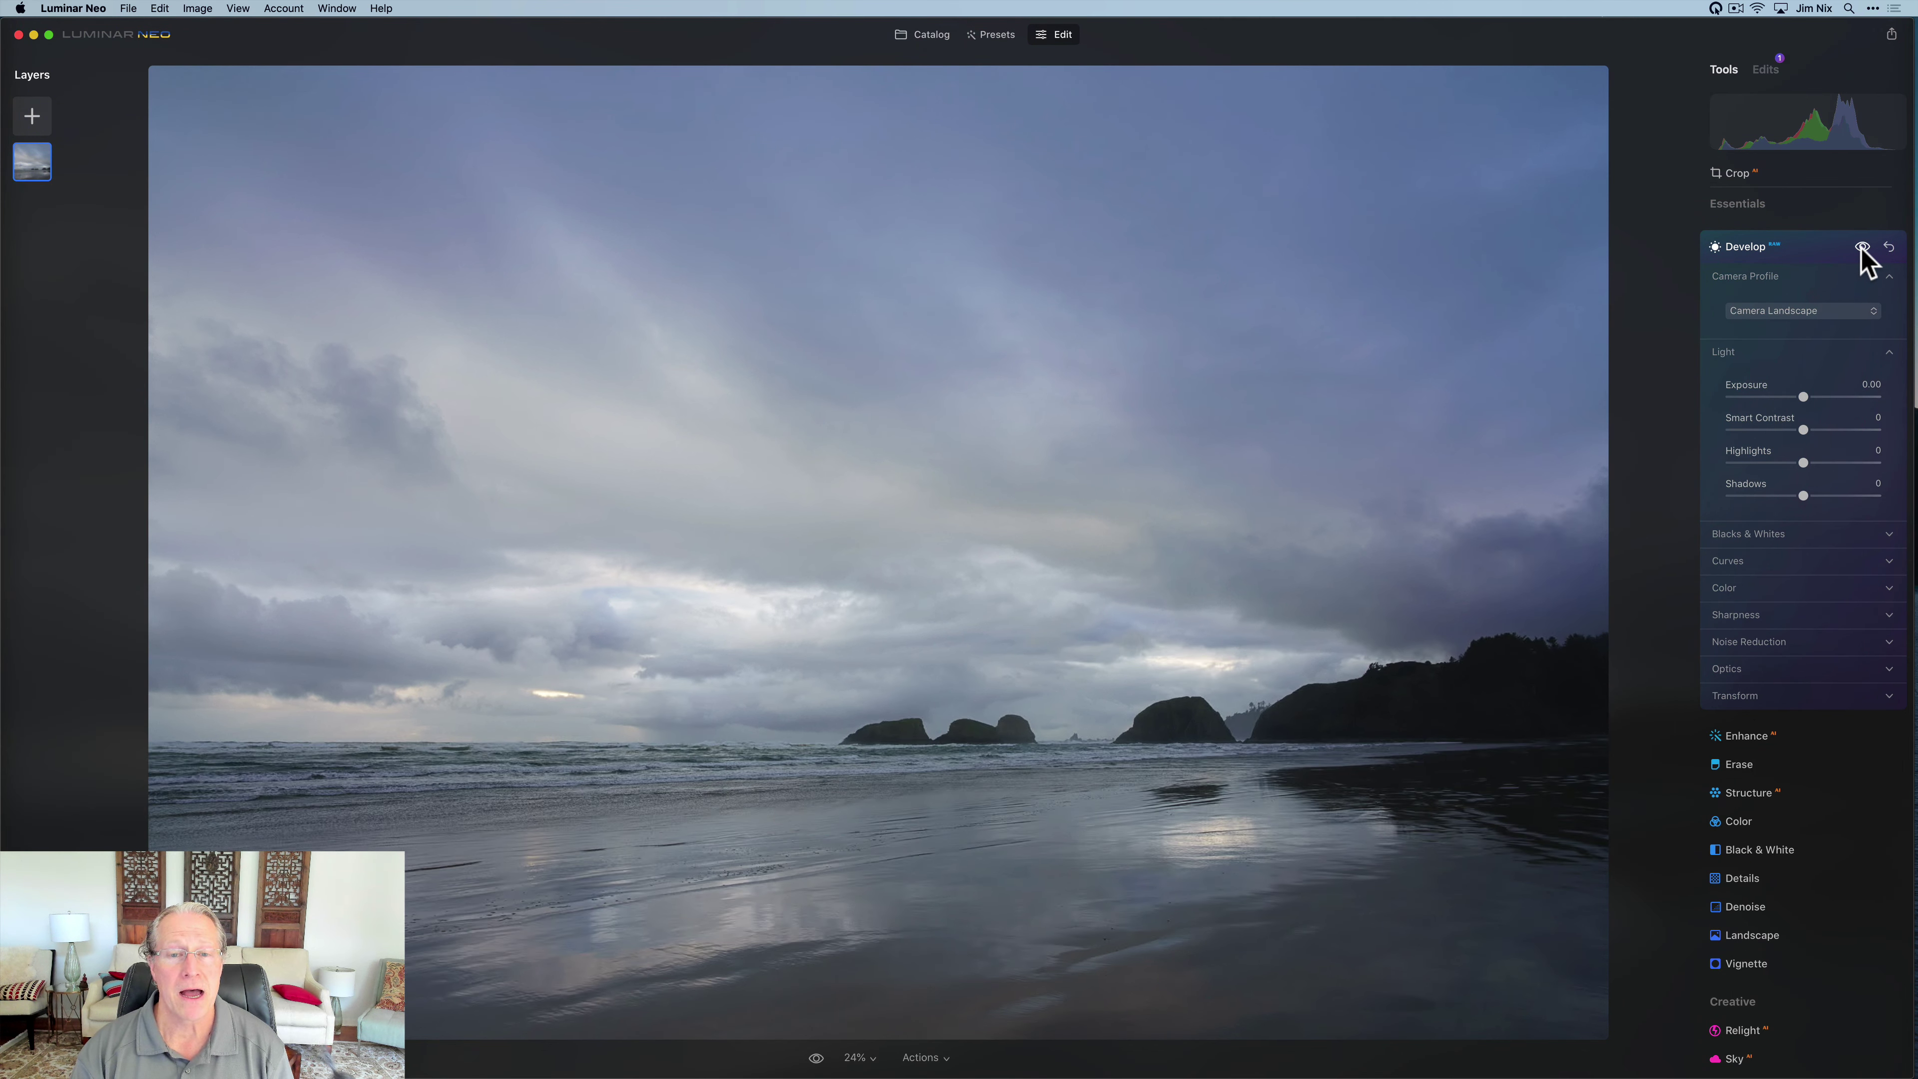
# Step: Set Smart Contrast to 19 and Shadows to 14 in the Develop light settings
pyautogui.click(1803, 431)
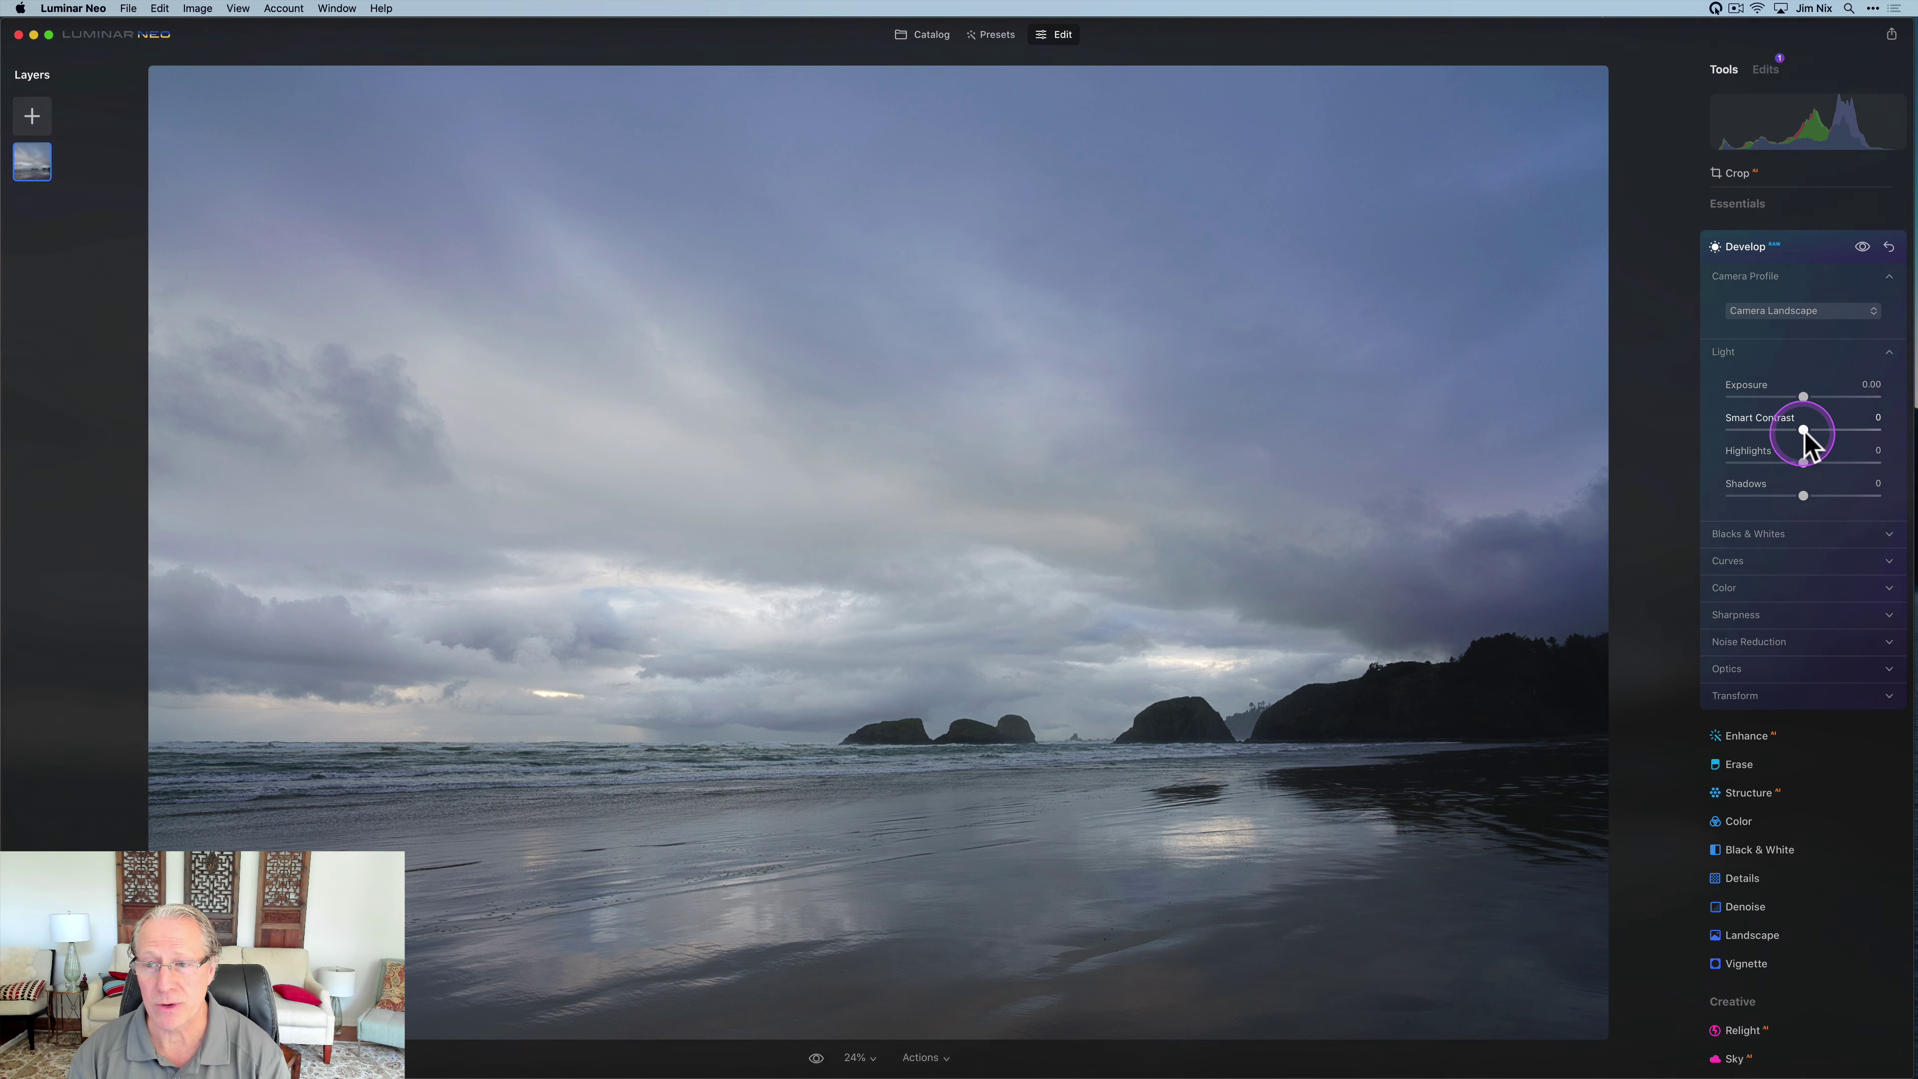
pyautogui.moveTo(1805, 433); pyautogui.dragTo(1818, 428)
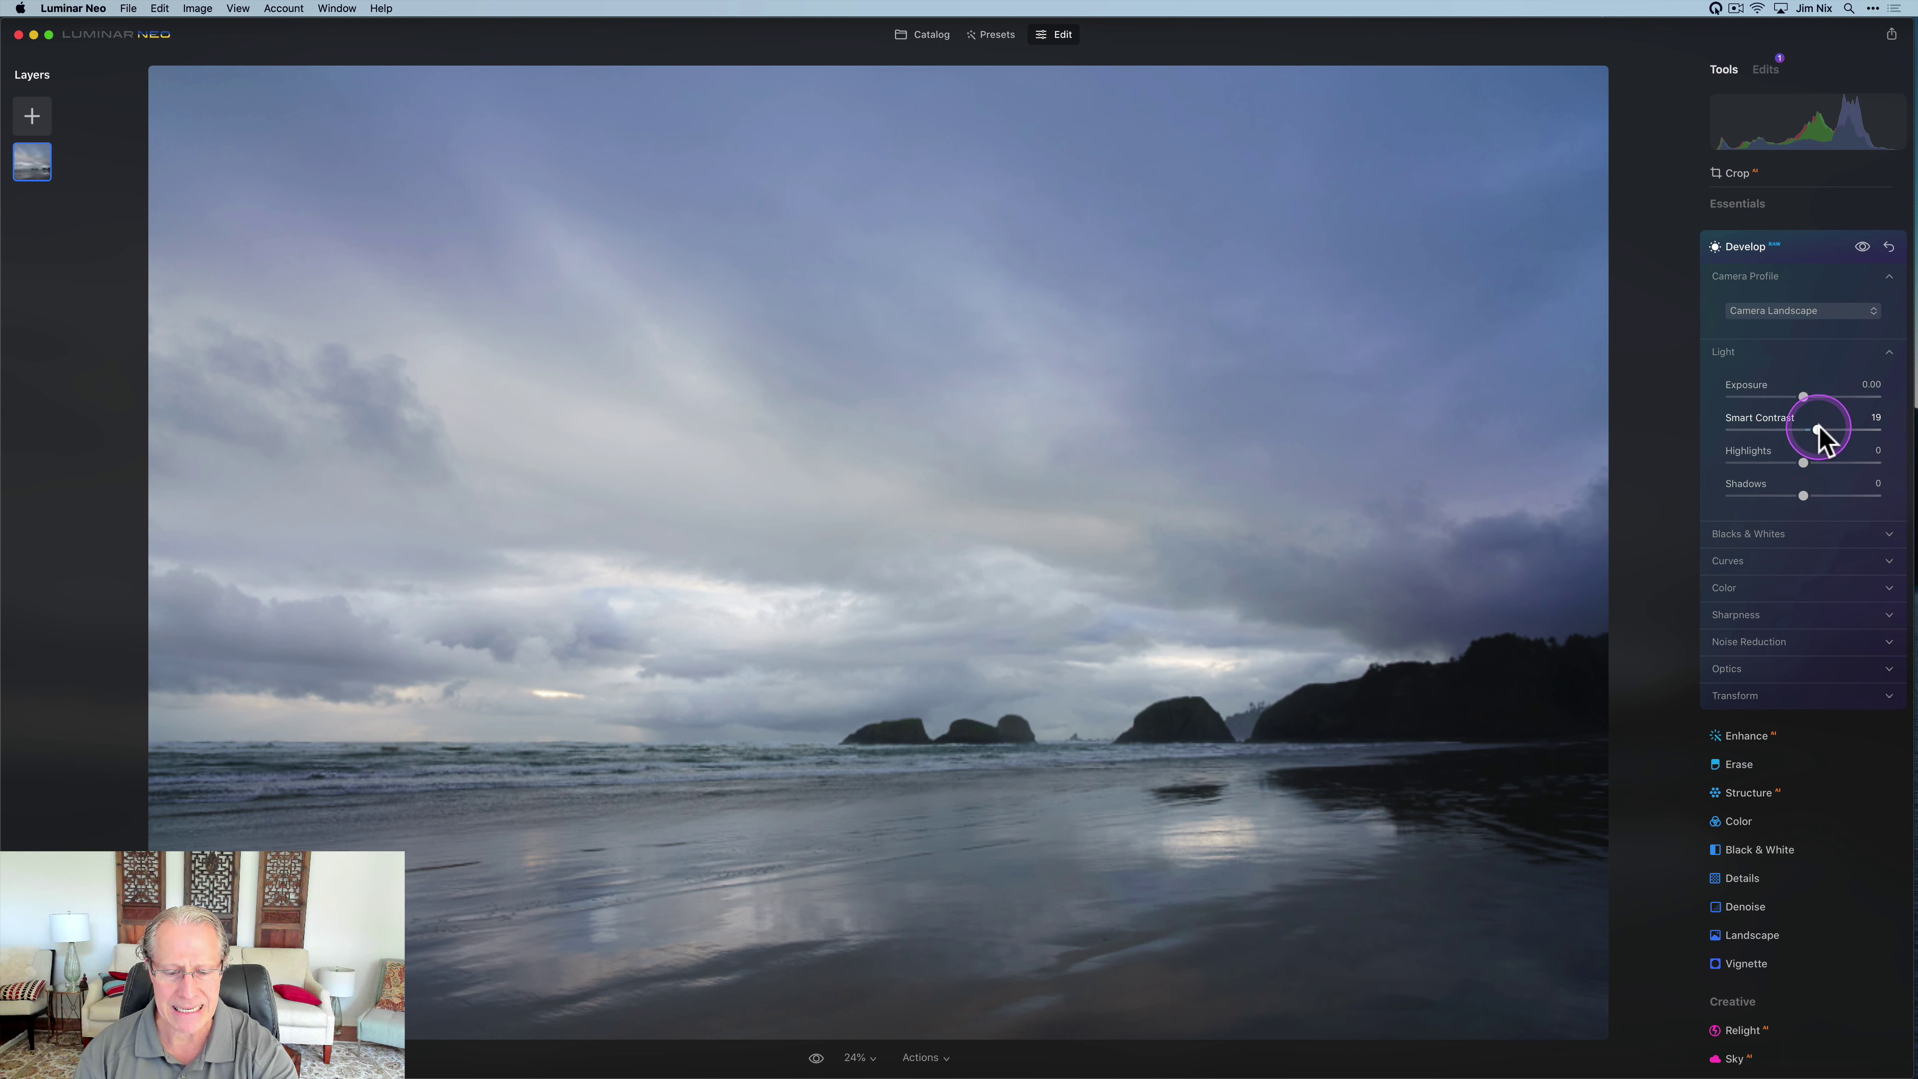
pyautogui.moveTo(1803, 495); pyautogui.dragTo(1814, 496)
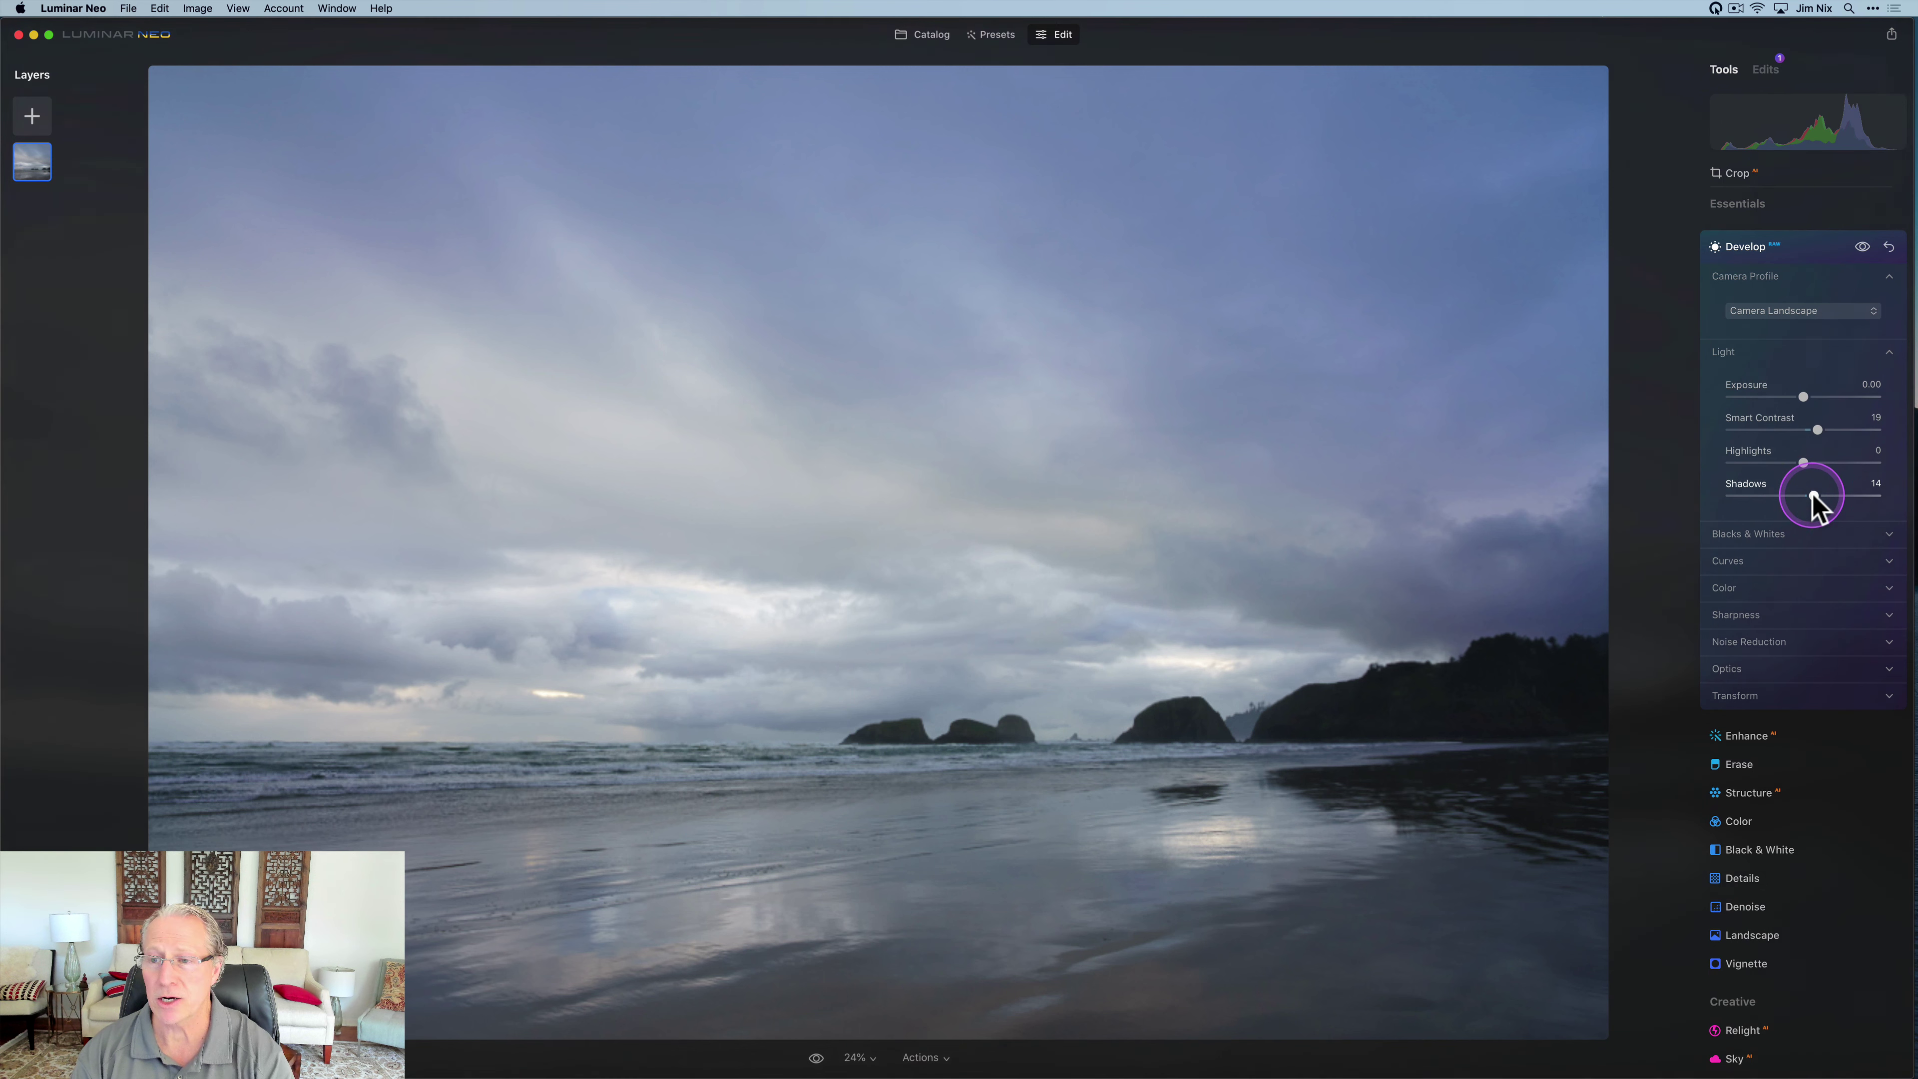
# Step: Add highlight, midtone and shadow points to the main tone curve and darken the shadows slightly
pyautogui.click(1734, 573)
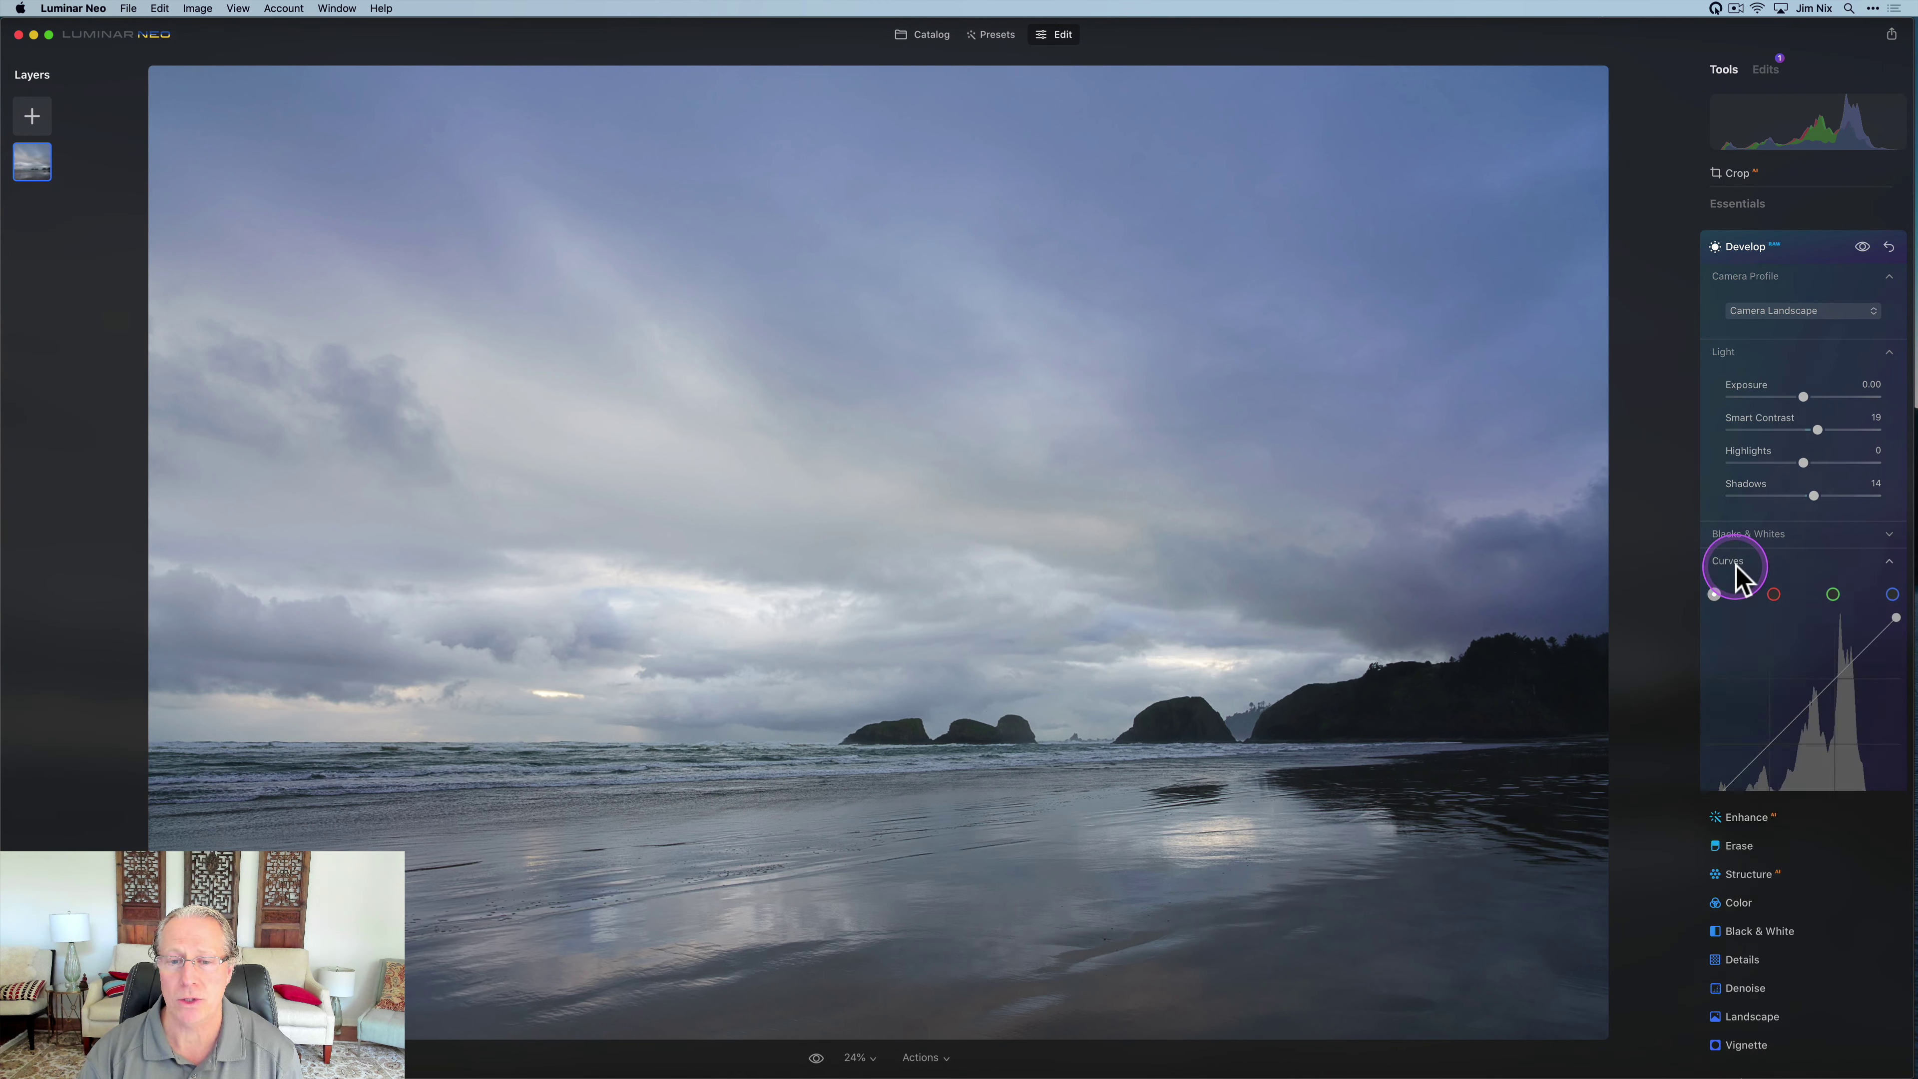
pyautogui.scroll(-3, 1765, 651)
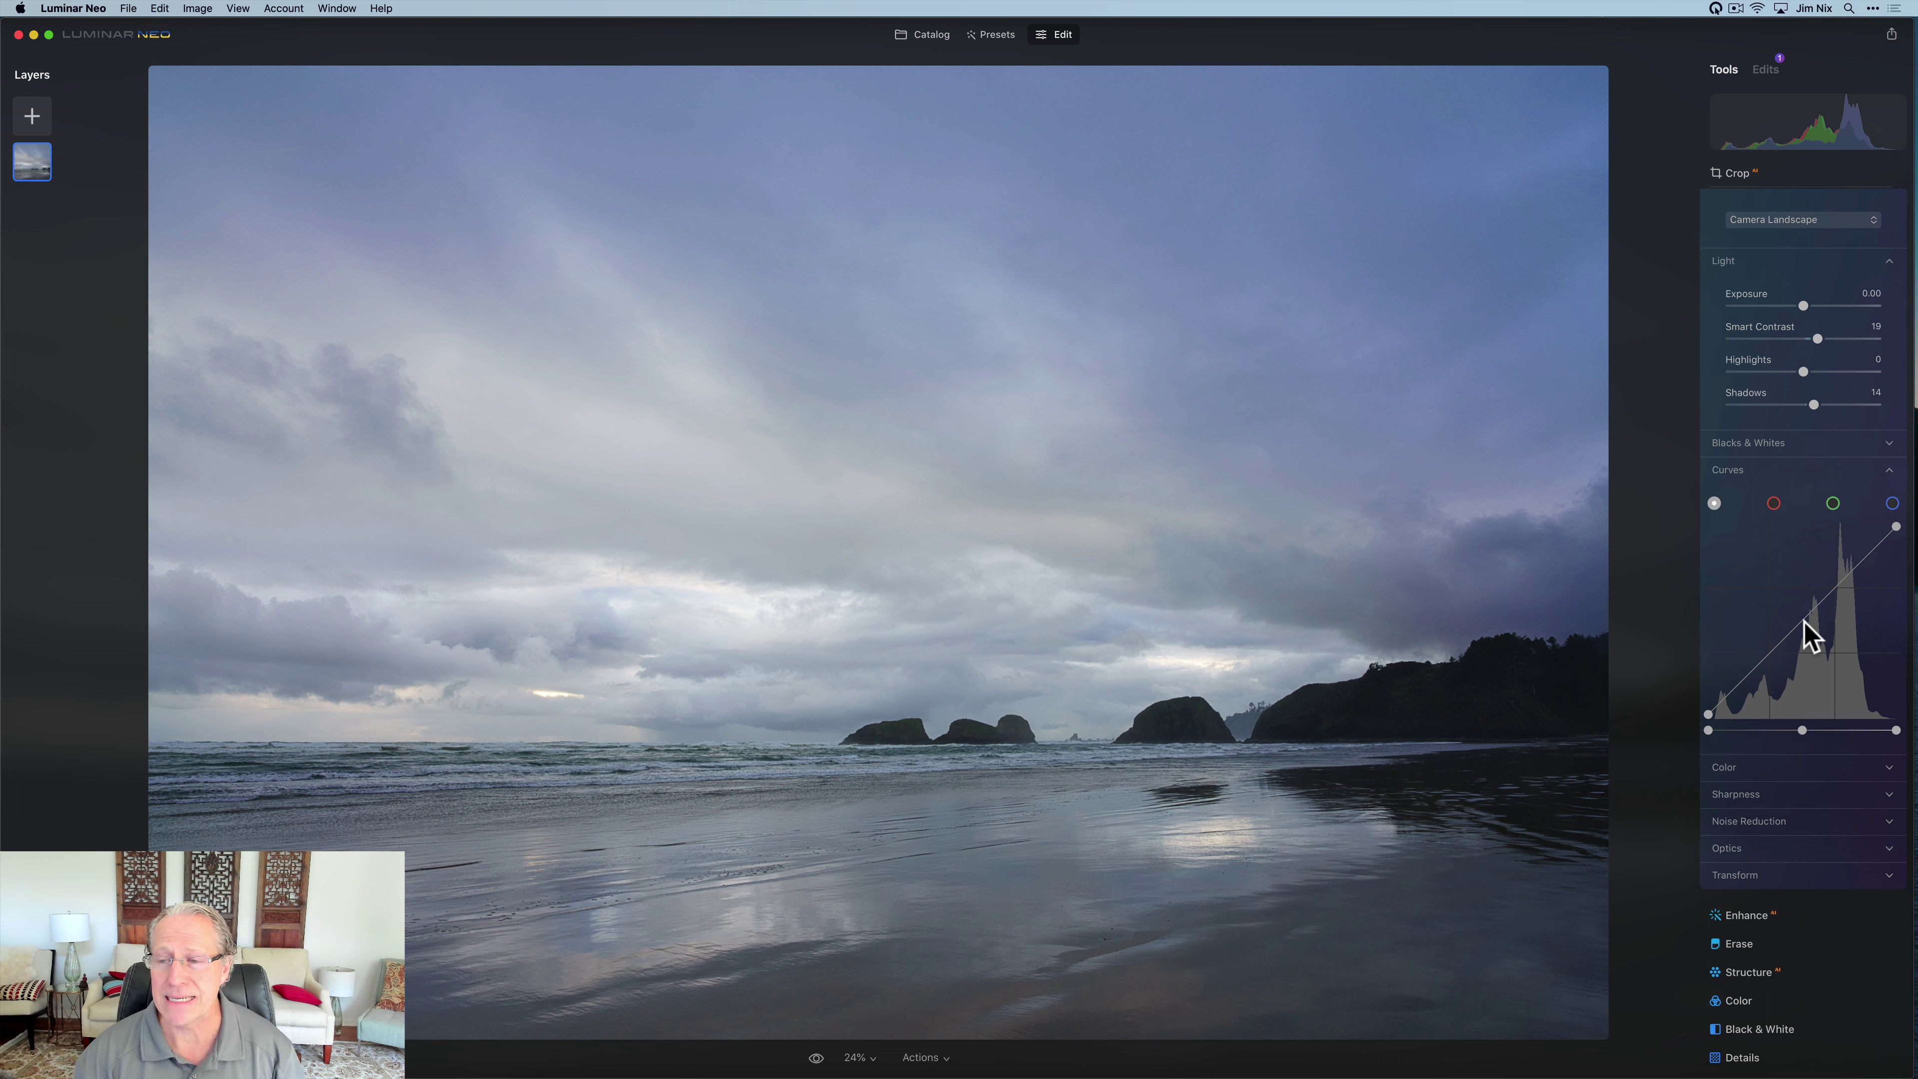
pyautogui.click(1844, 577)
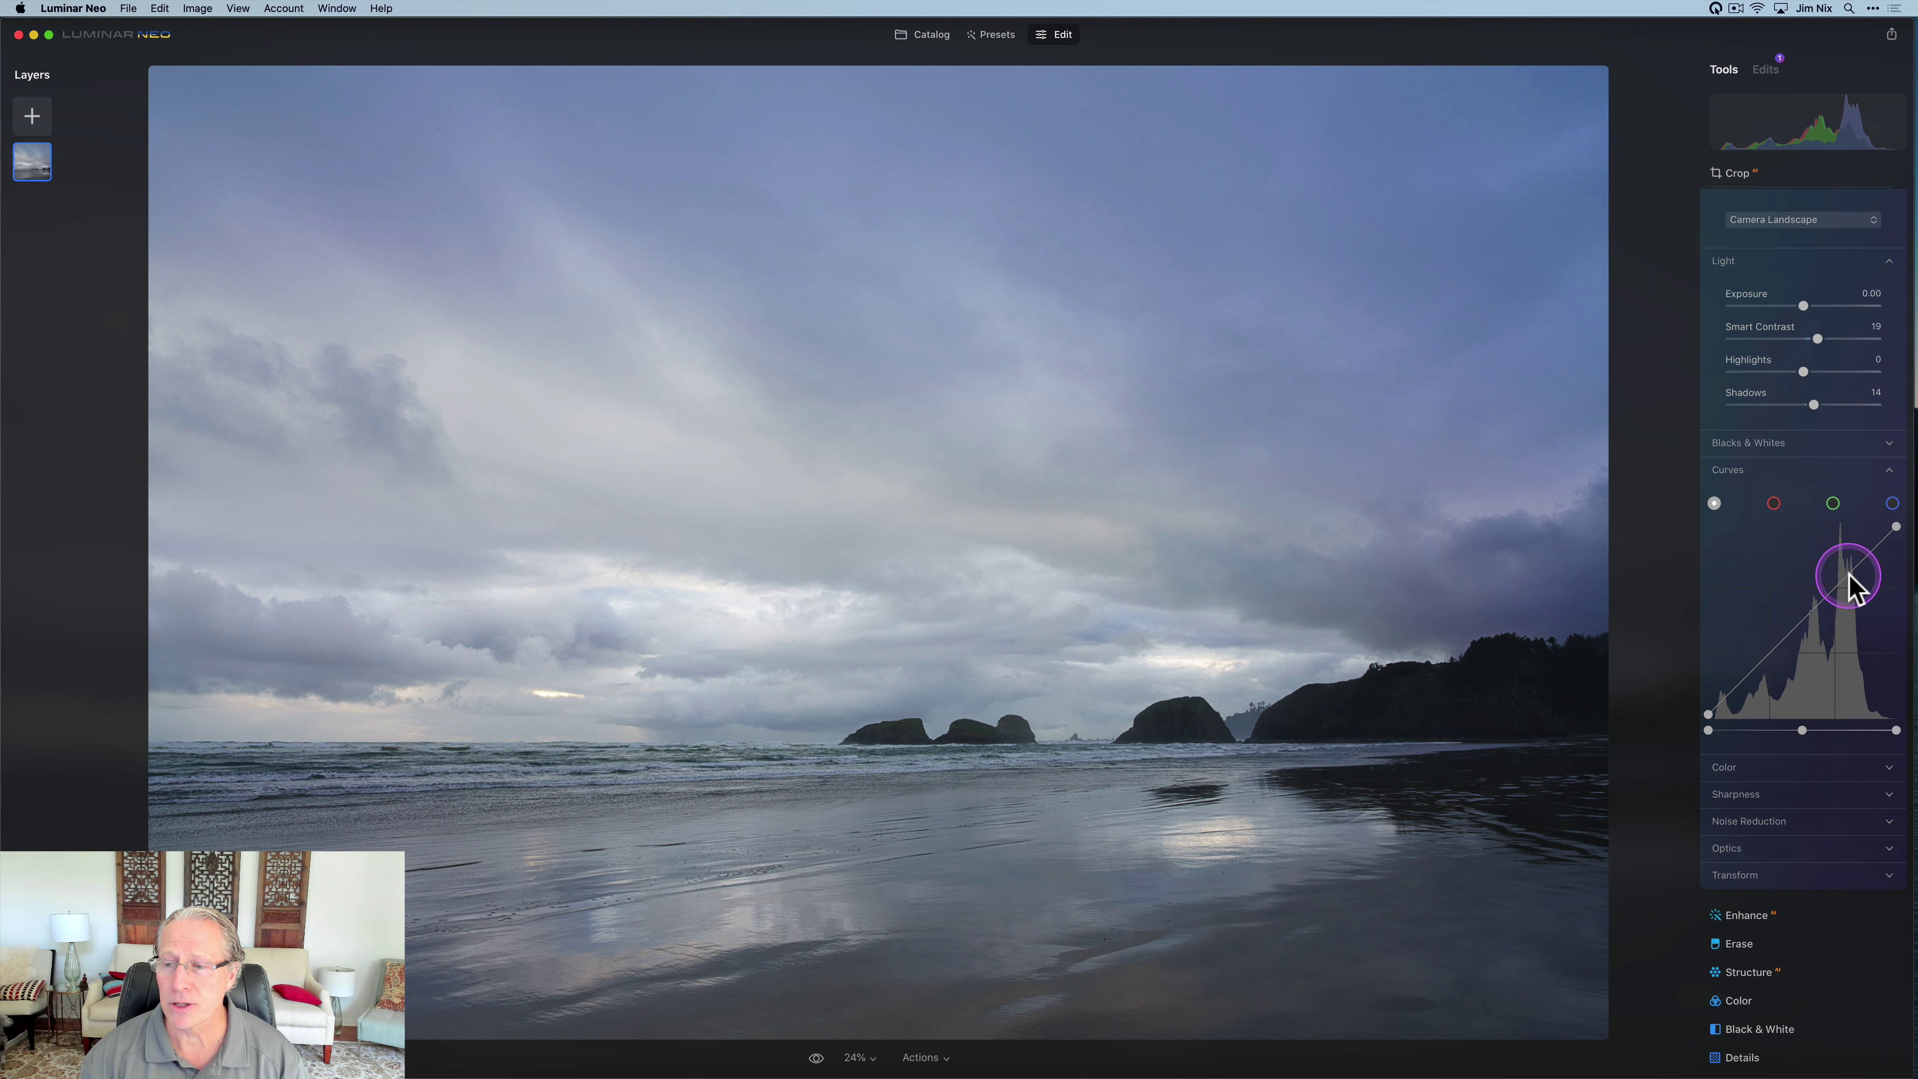
pyautogui.click(1846, 572)
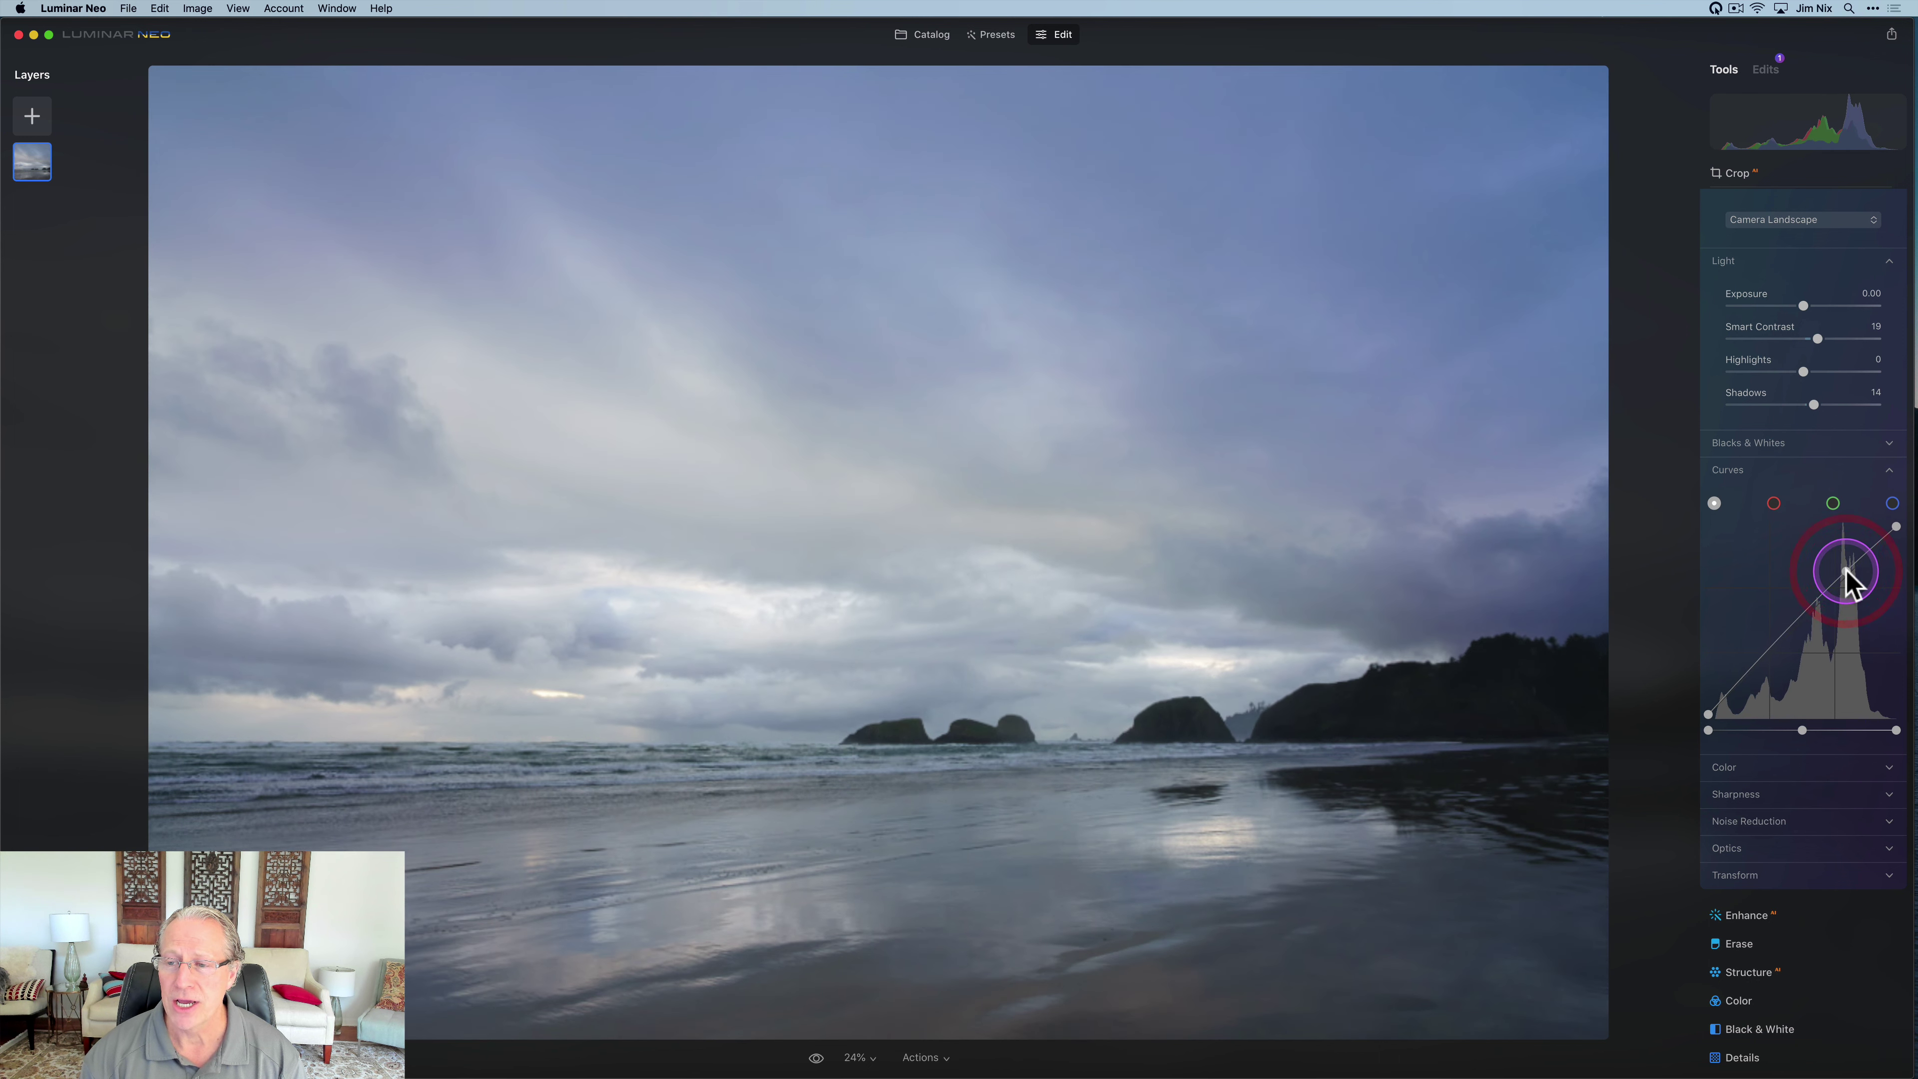
pyautogui.click(1808, 613)
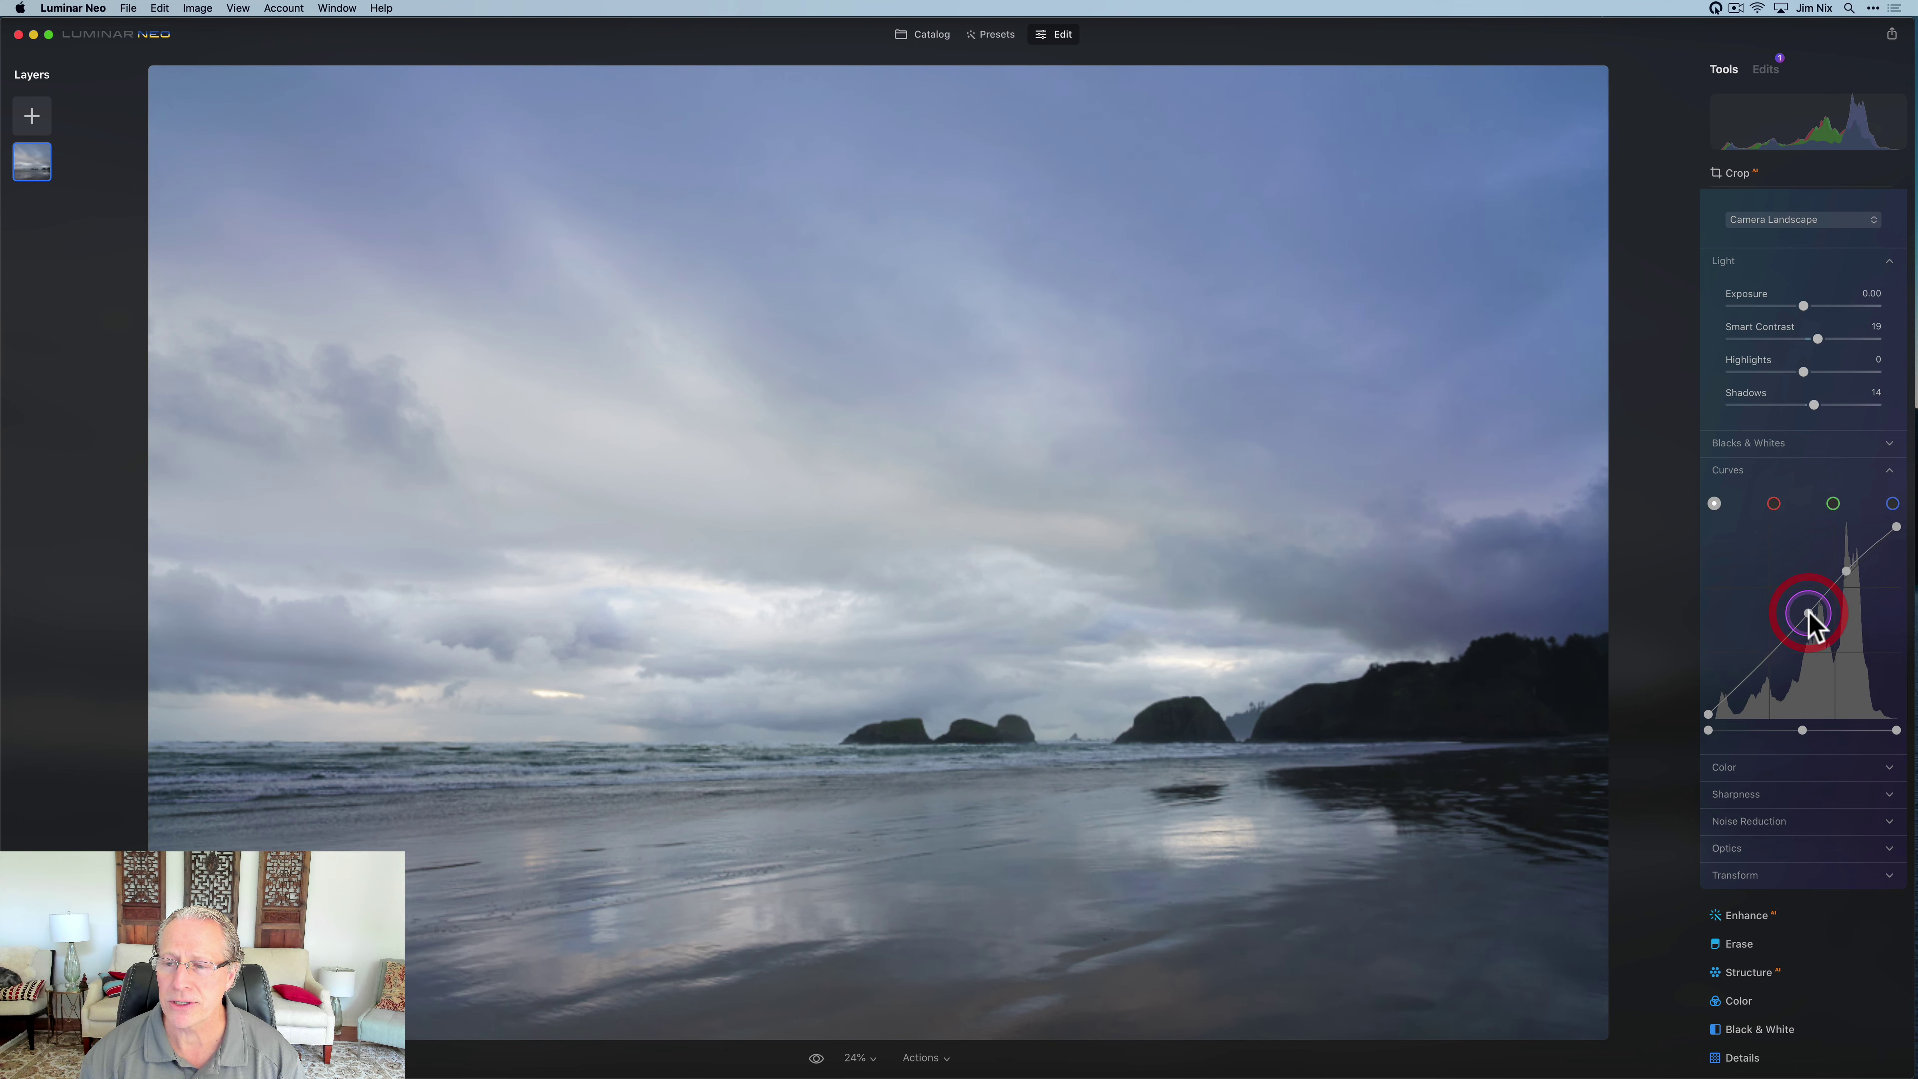
pyautogui.click(1731, 695)
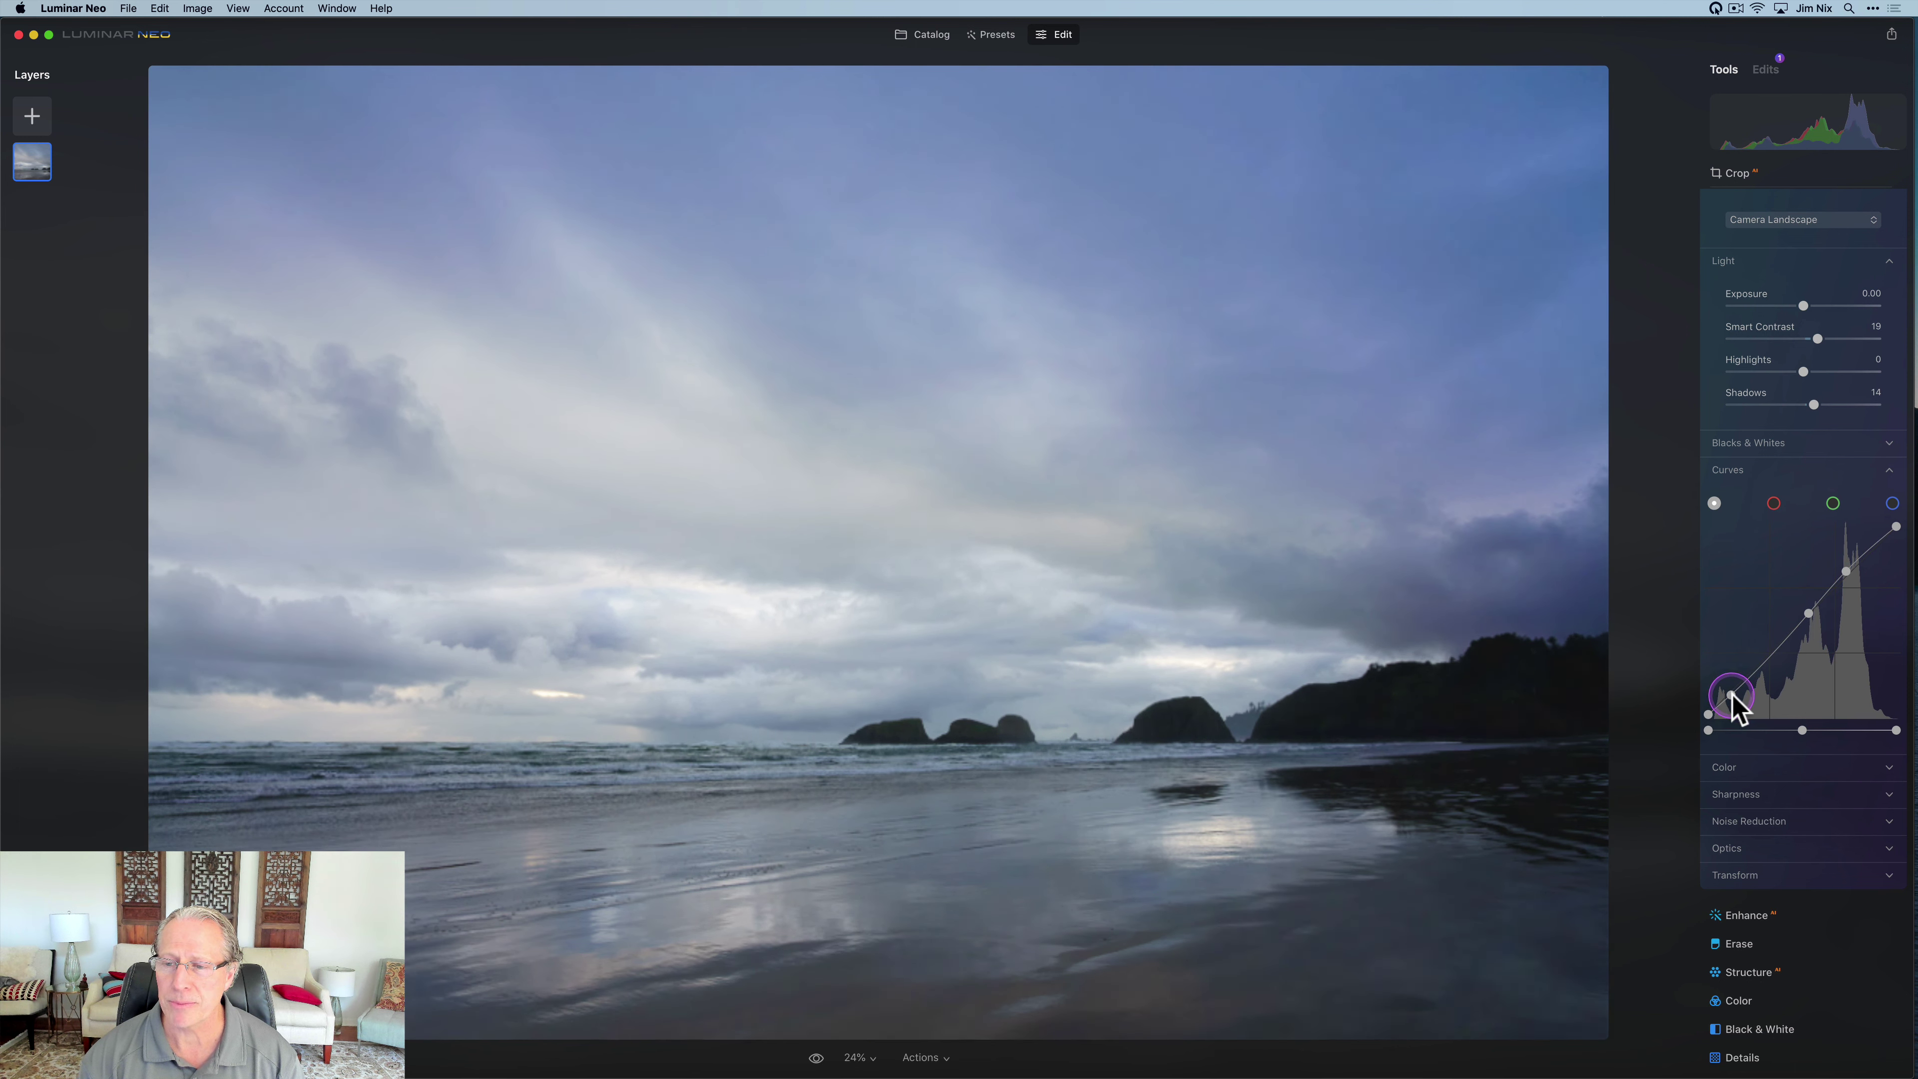
pyautogui.click(1732, 695)
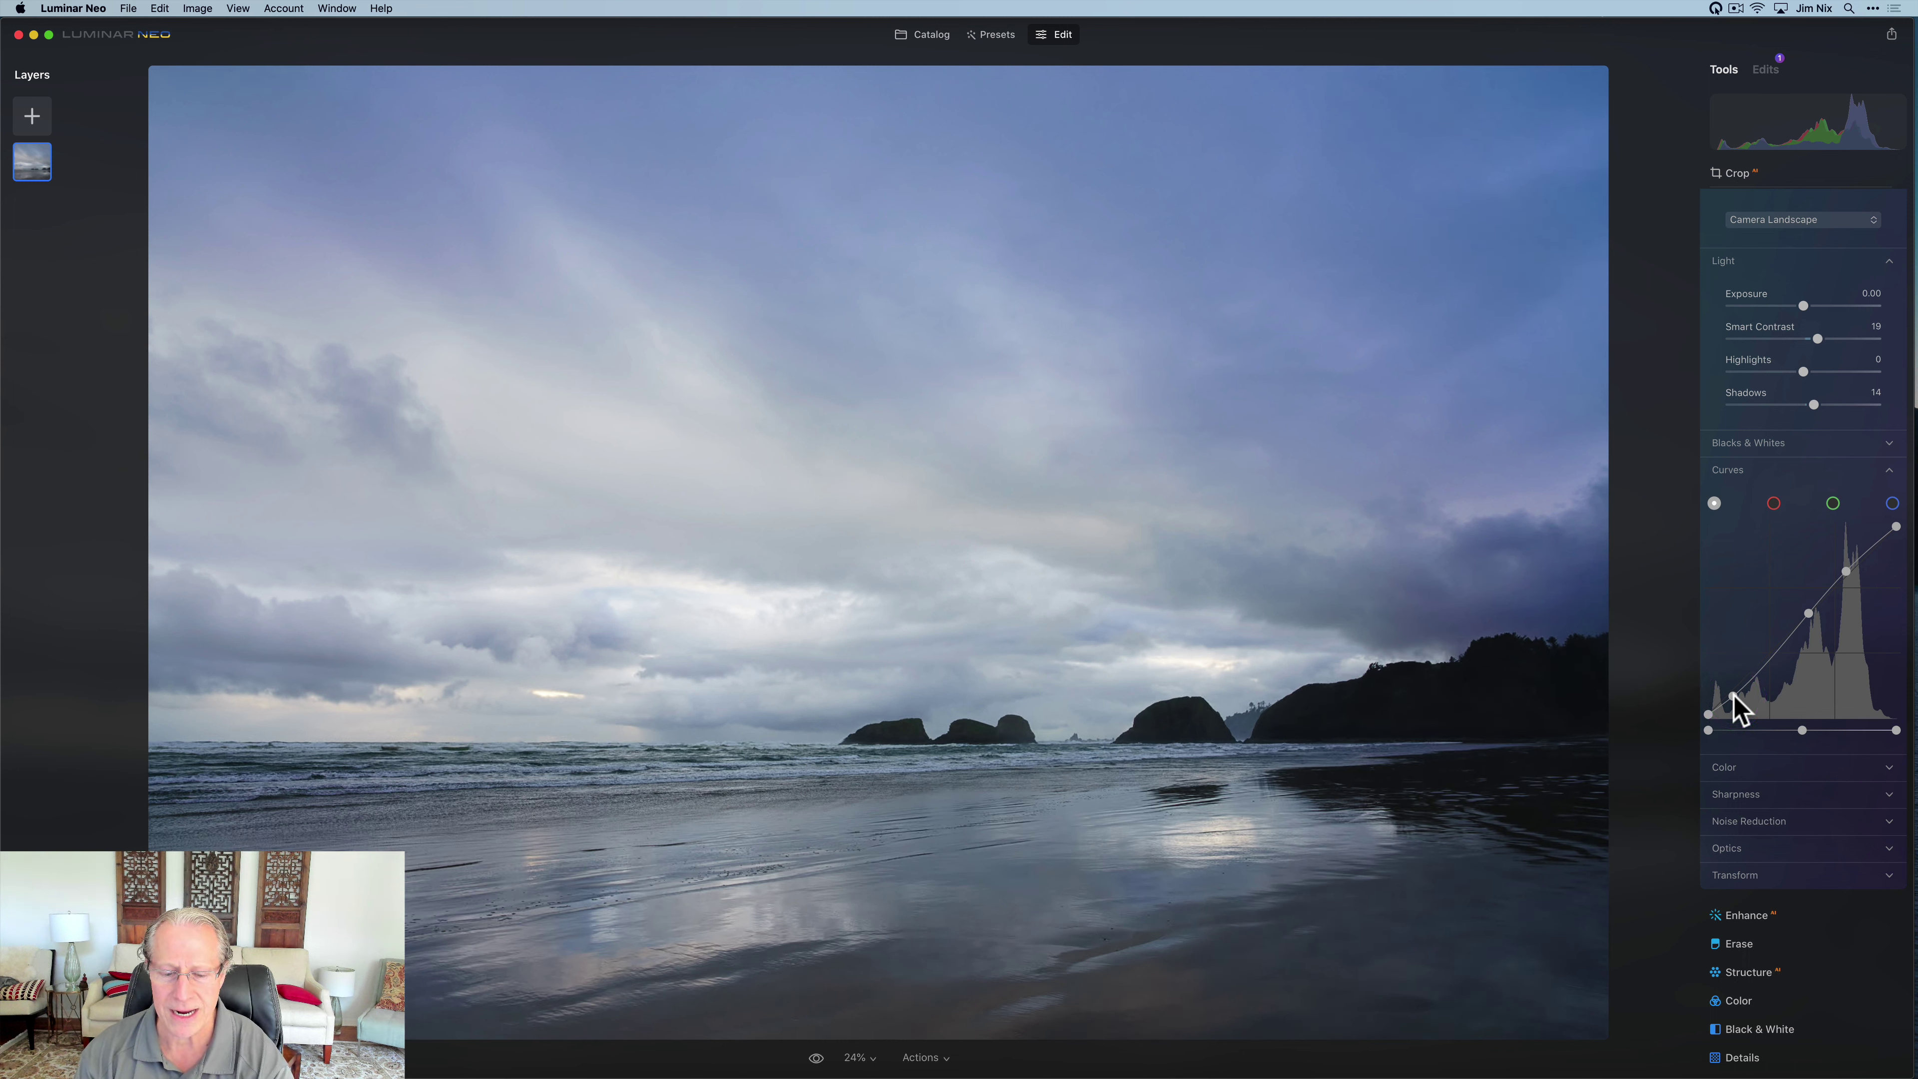
# Step: Refine the tone curve into a gentle S-shape by adjusting the shadow and midtone points and raising the highlight point
pyautogui.click(1801, 633)
pyautogui.click(1733, 696)
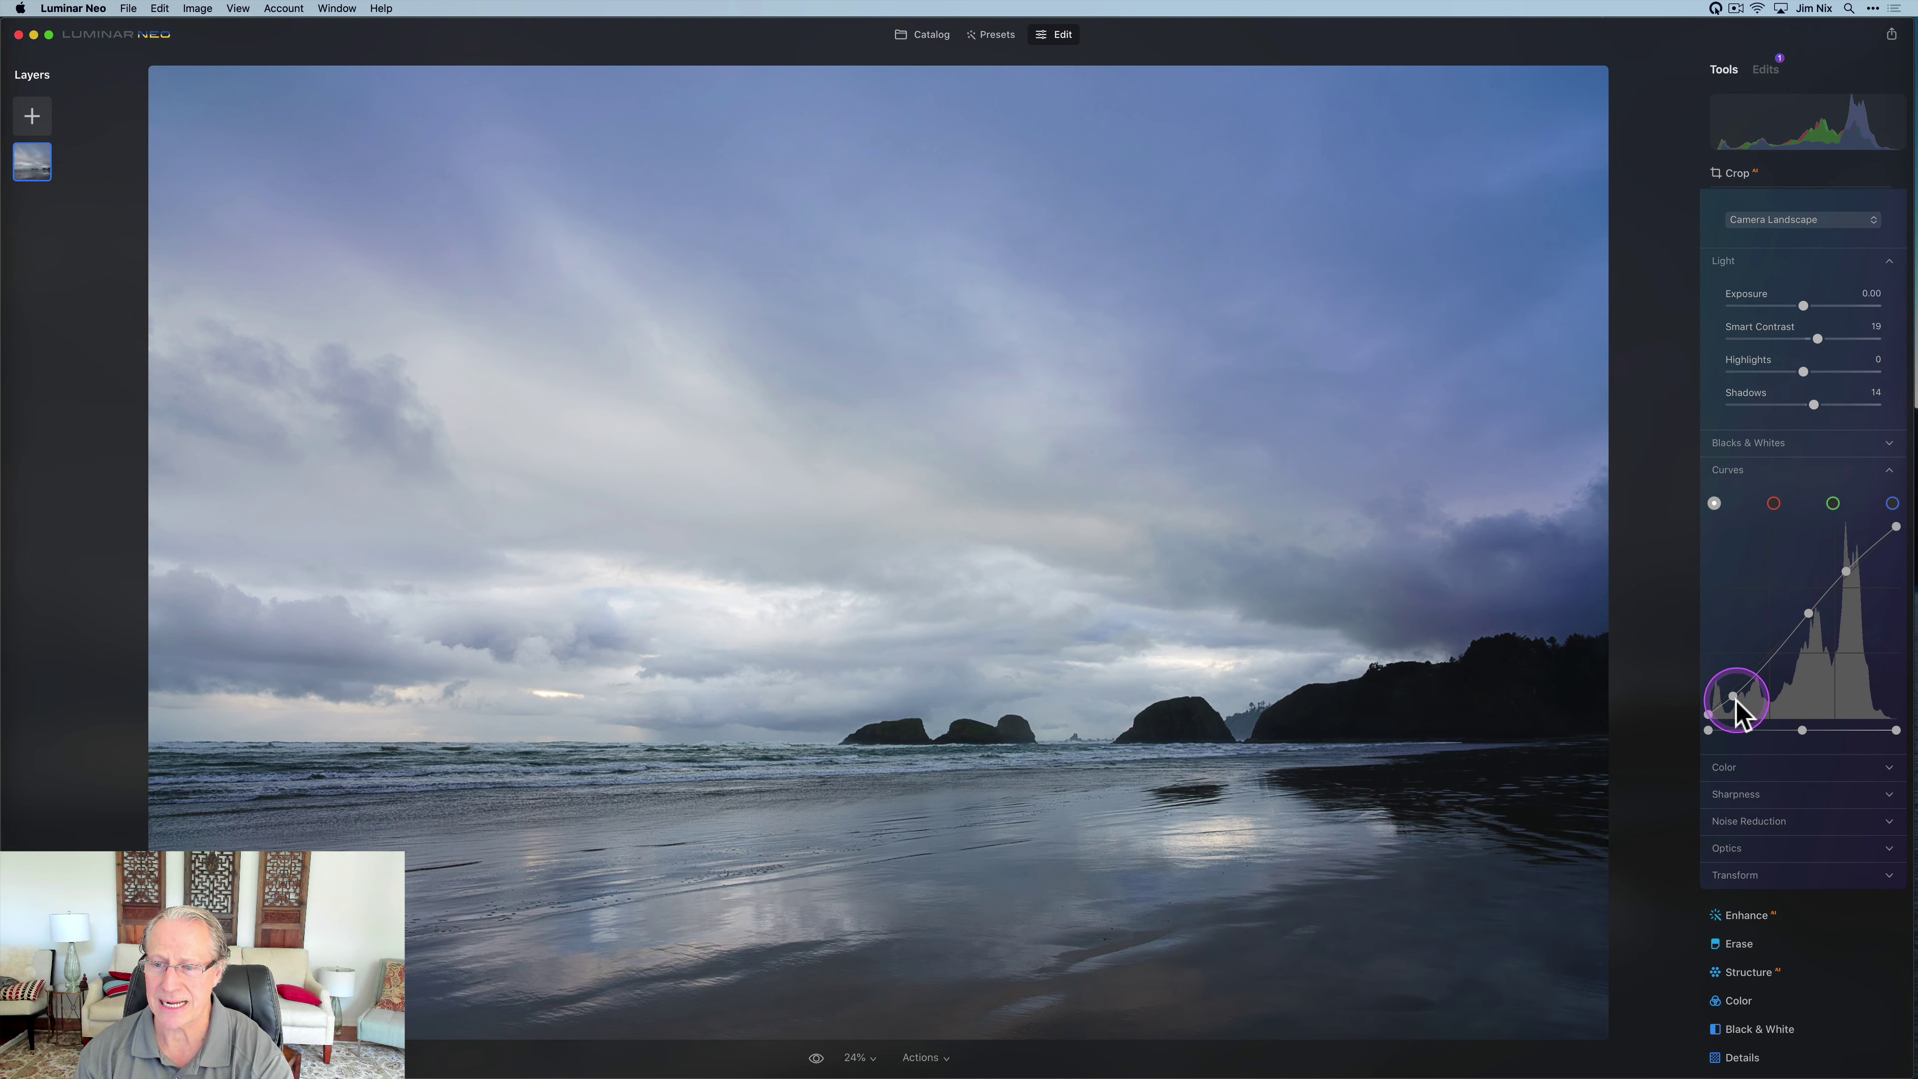
pyautogui.moveTo(1736, 693); pyautogui.dragTo(1740, 688)
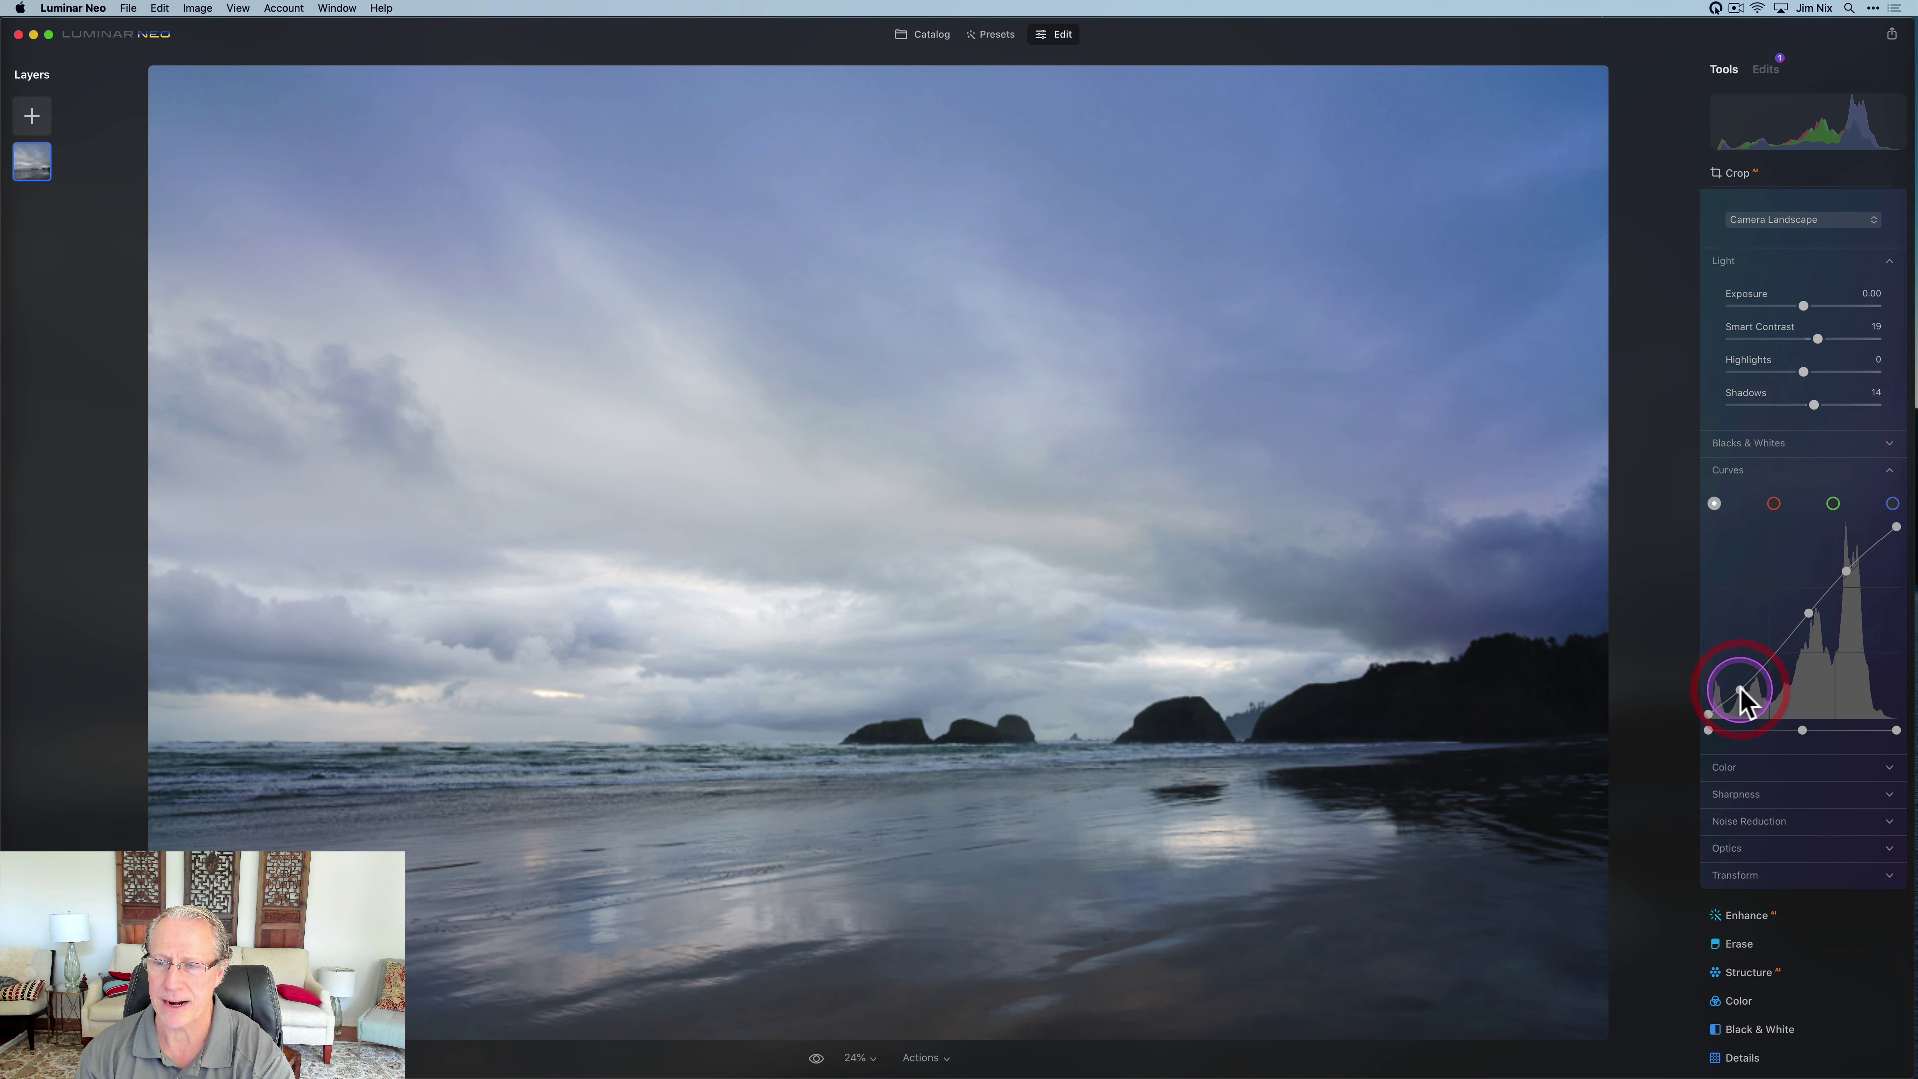
pyautogui.click(1808, 614)
pyautogui.moveTo(1808, 615); pyautogui.dragTo(1805, 613)
pyautogui.click(1846, 571)
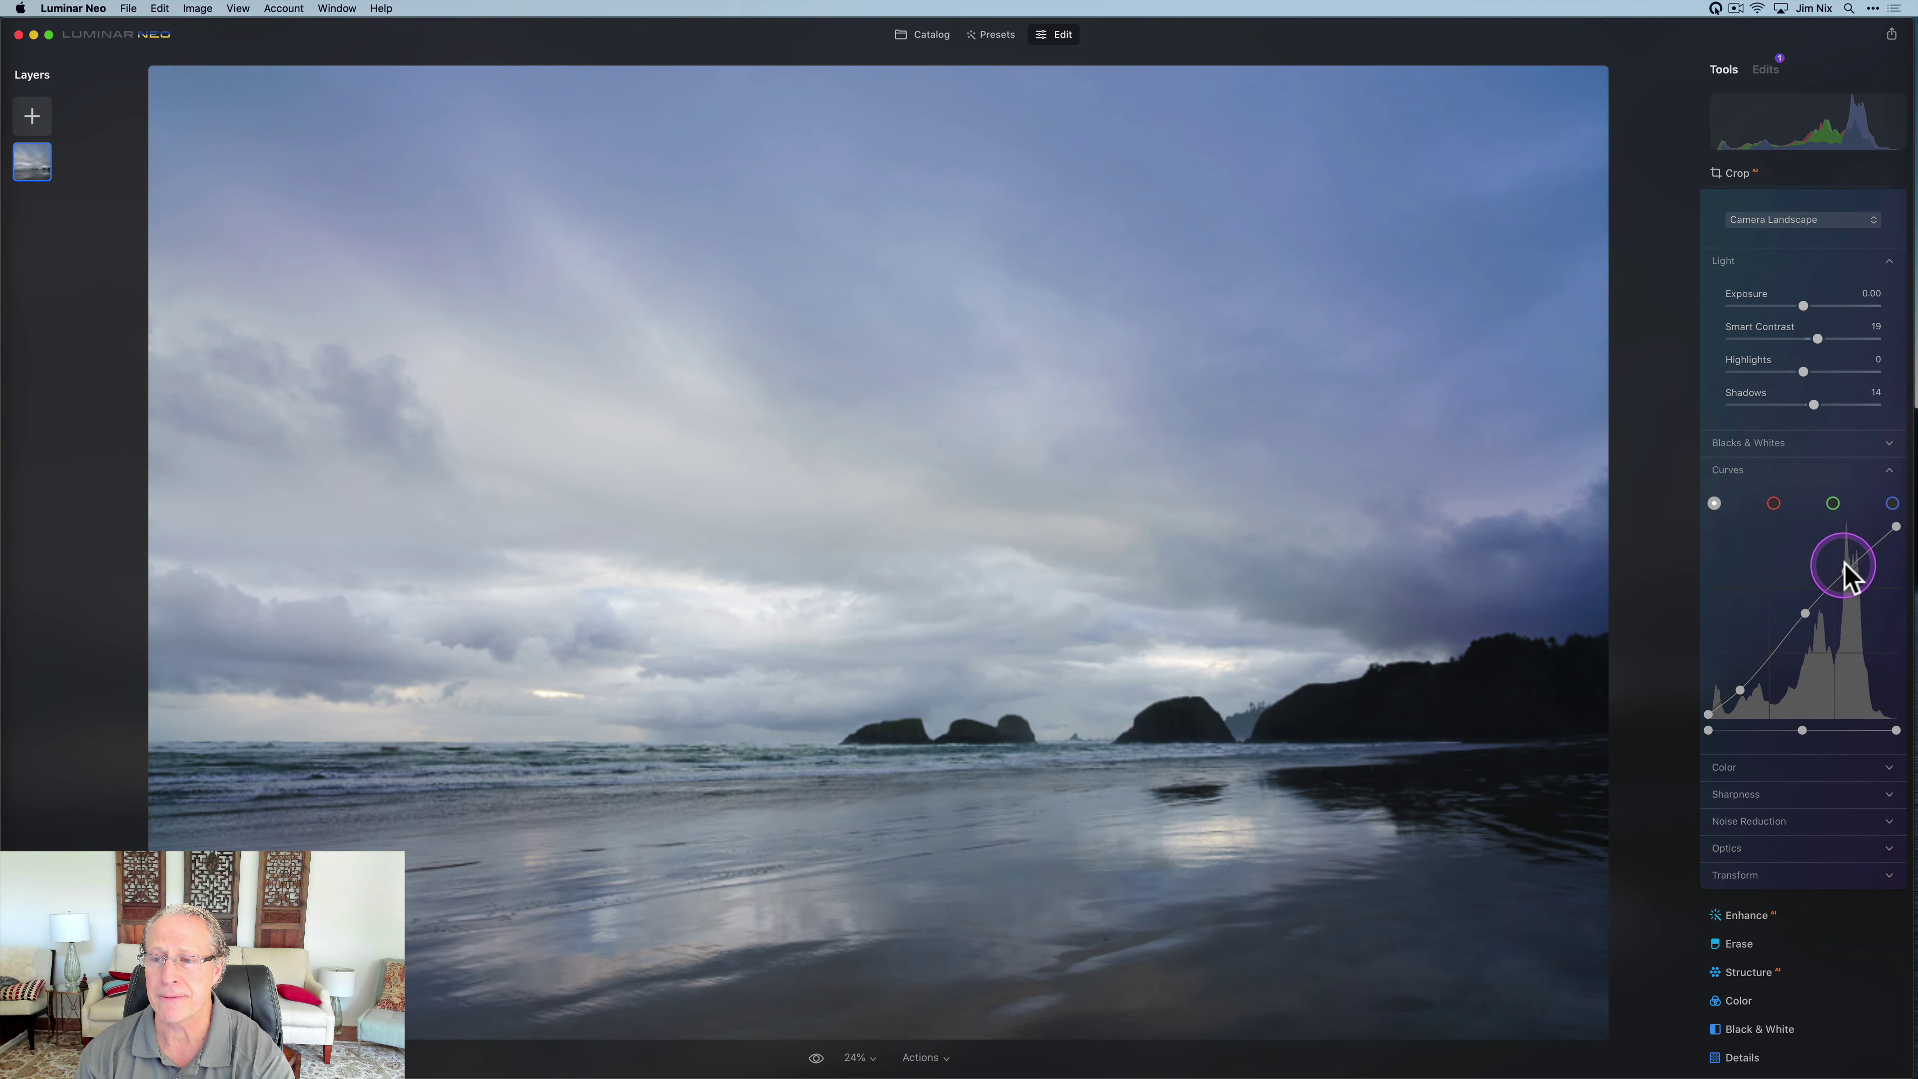
pyautogui.moveTo(1846, 571); pyautogui.dragTo(1848, 563)
pyautogui.click(1812, 406)
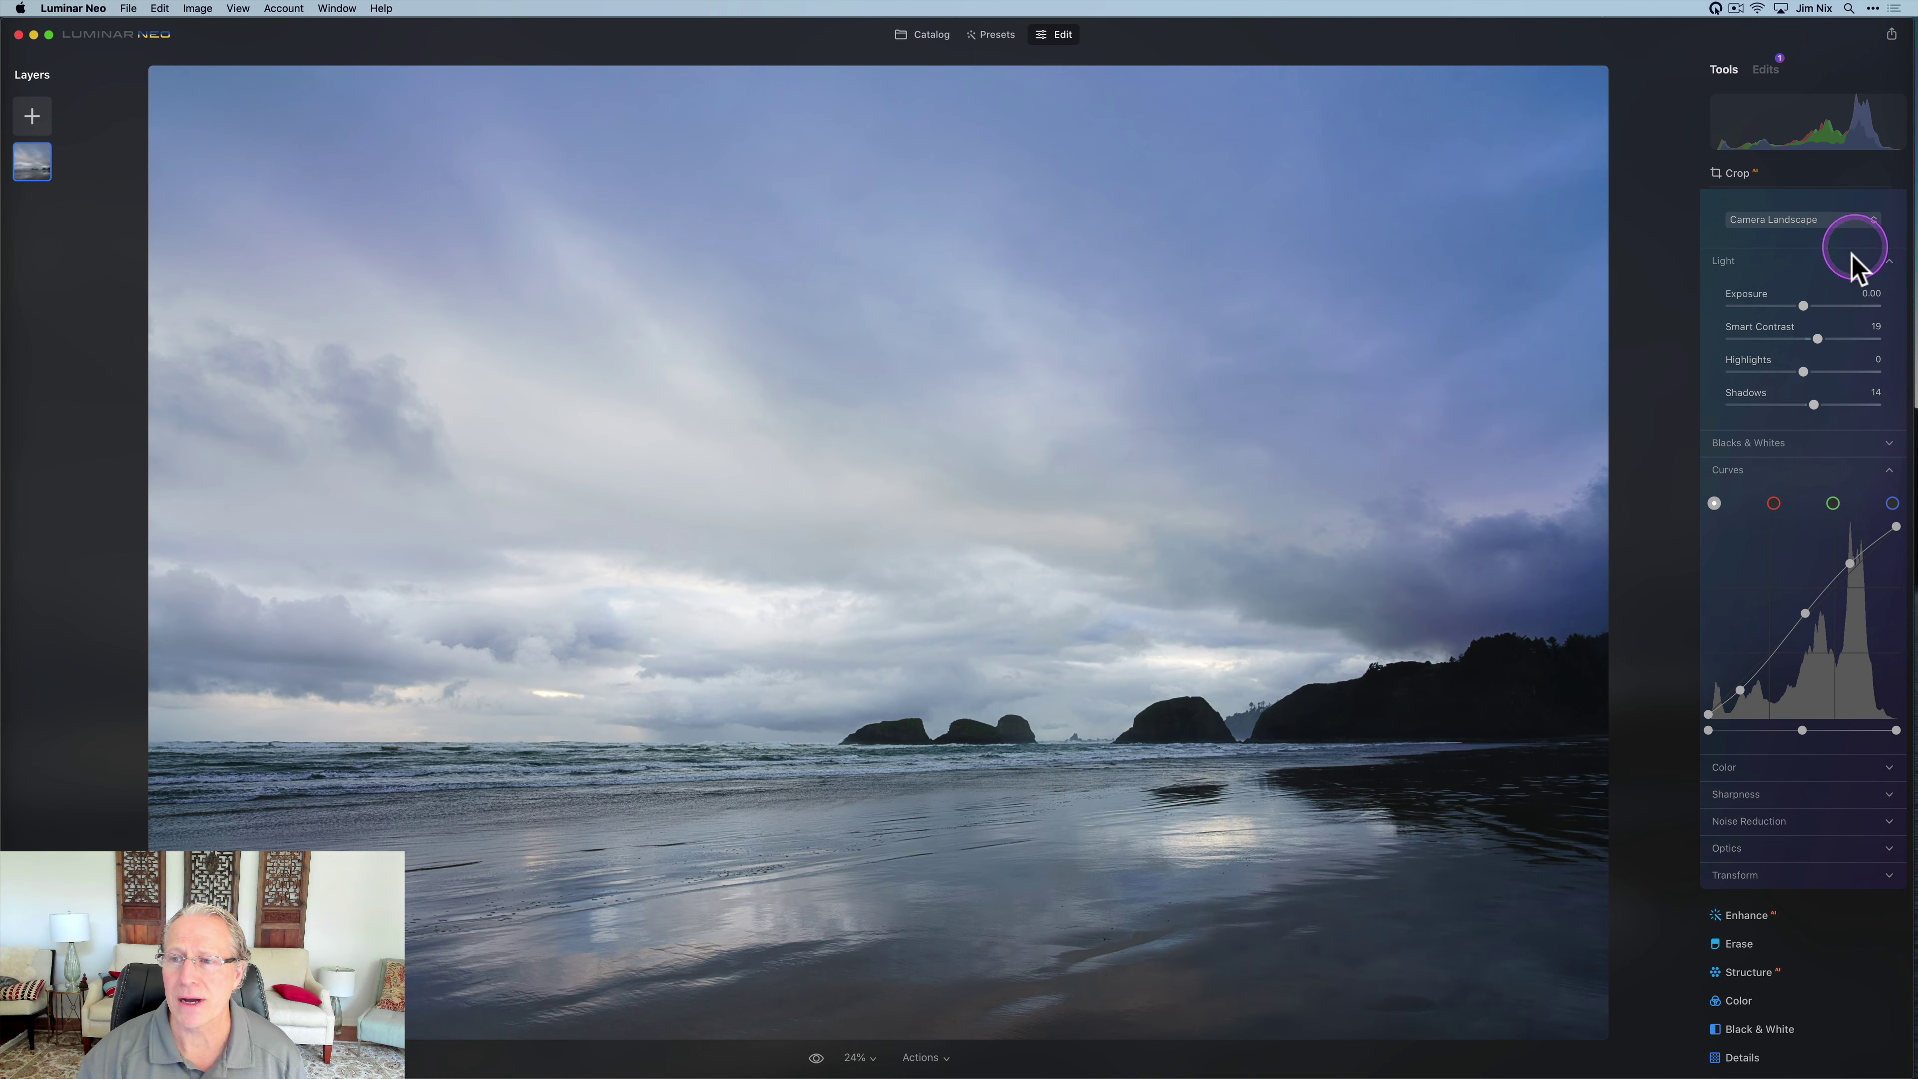
# Step: Compare the photo with and without the Develop adjustments
pyautogui.scroll(2, 1856, 255)
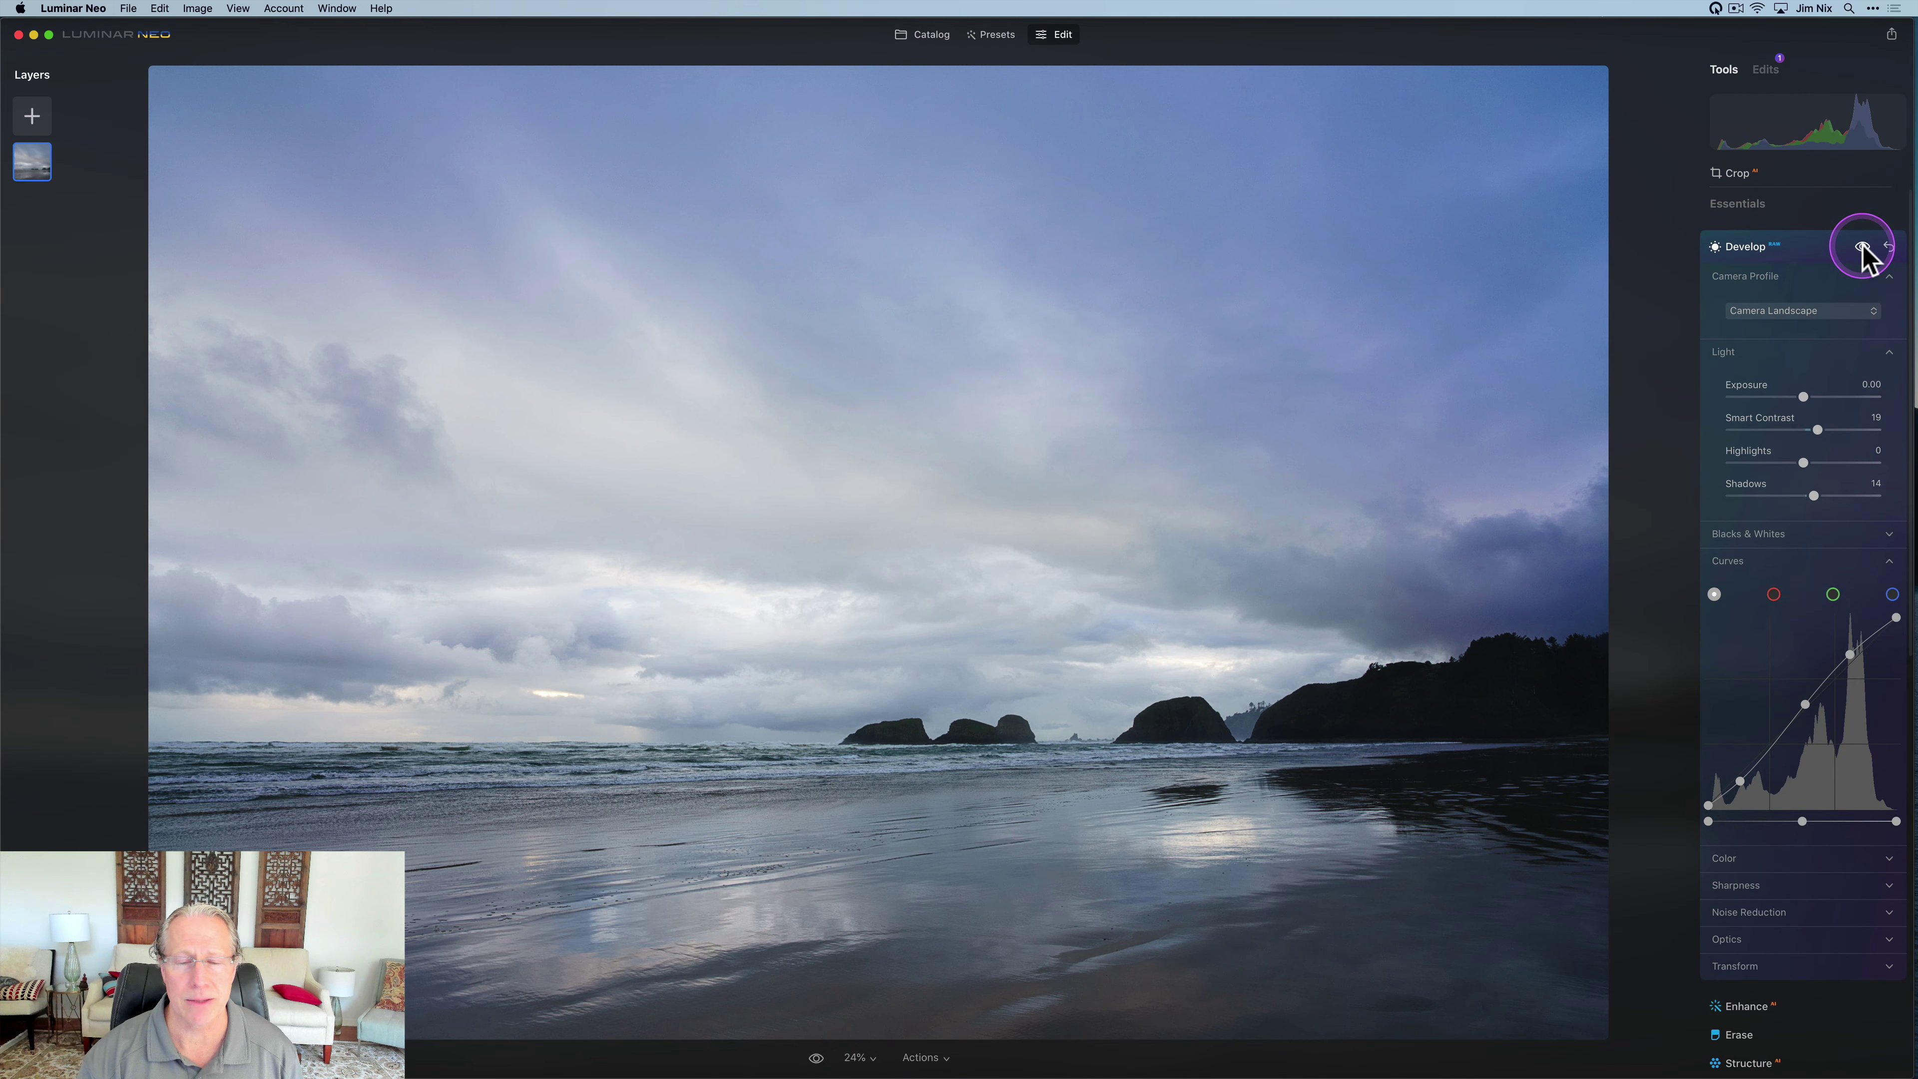
pyautogui.click(1862, 248)
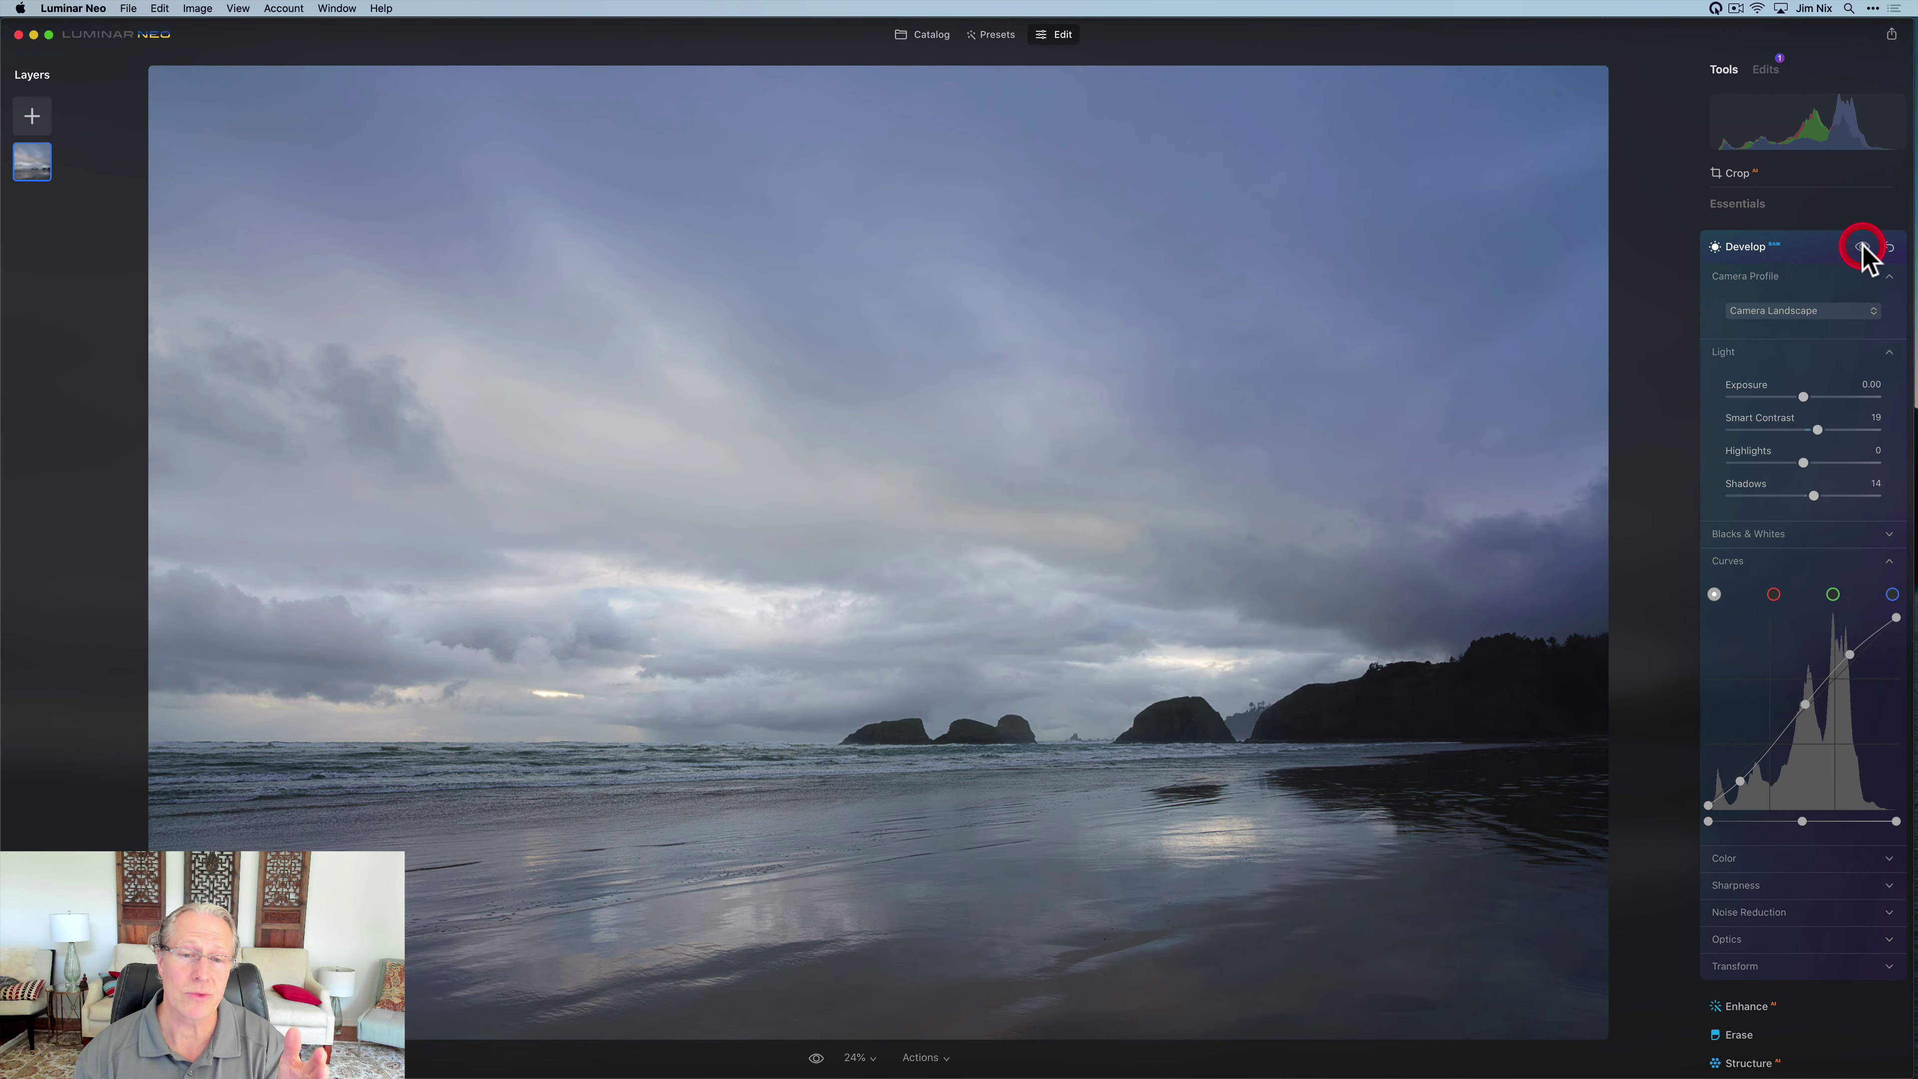
pyautogui.click(1862, 248)
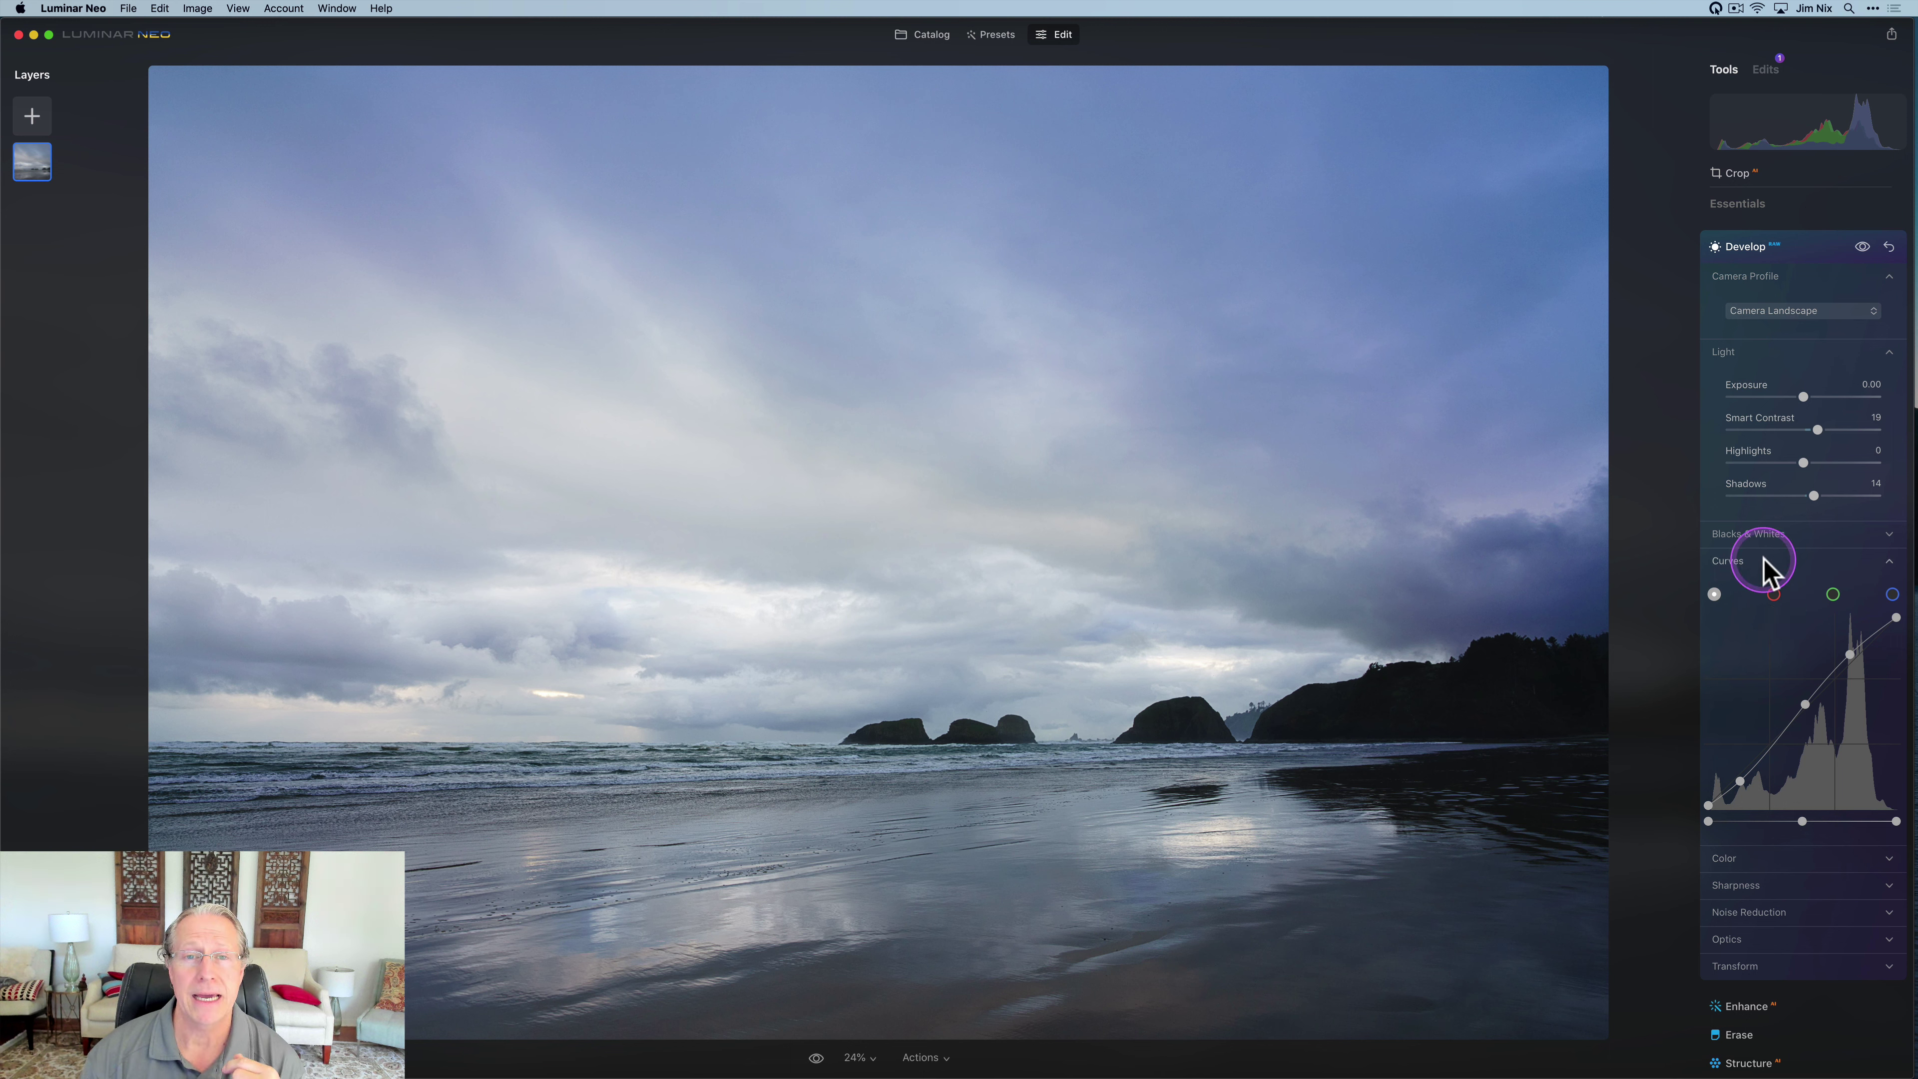
# Step: Try a Structure Amount of -56, reset it, and set the Amount to 68
pyautogui.click(1803, 254)
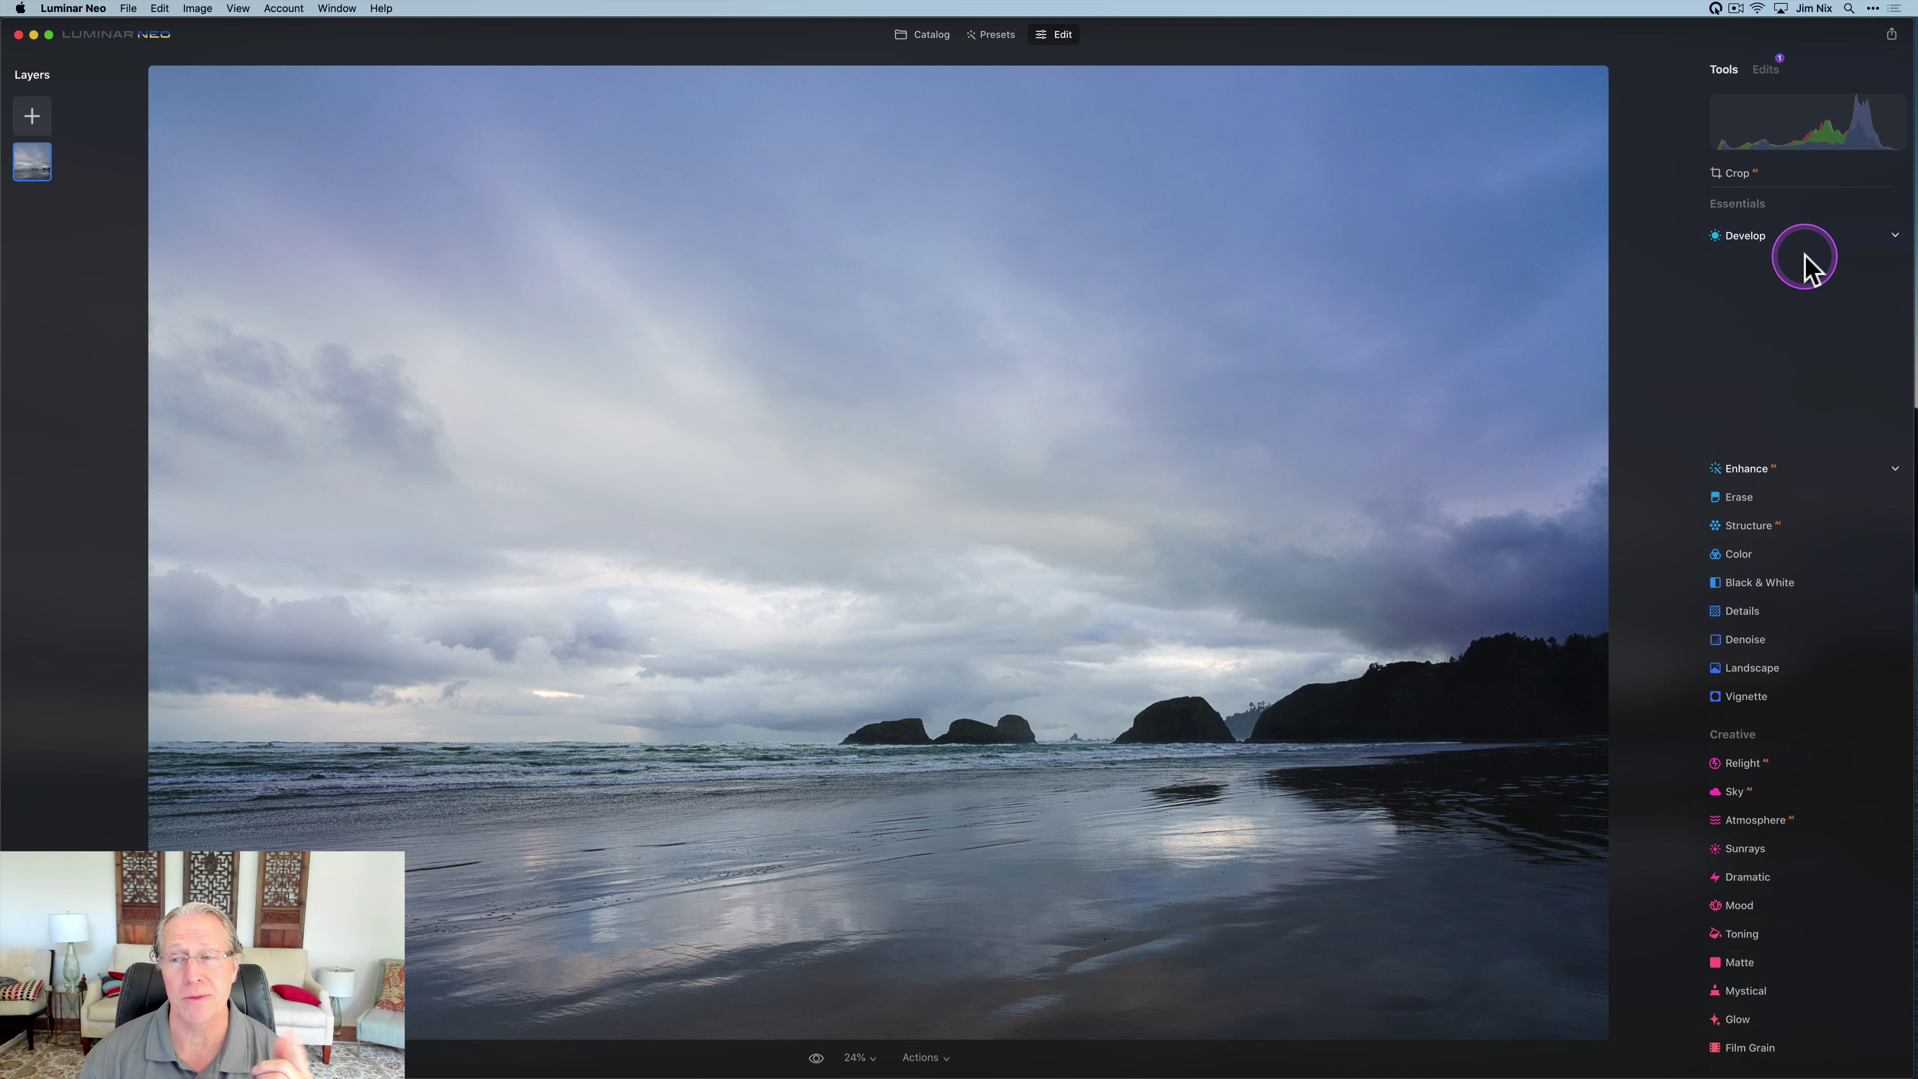
pyautogui.click(1767, 317)
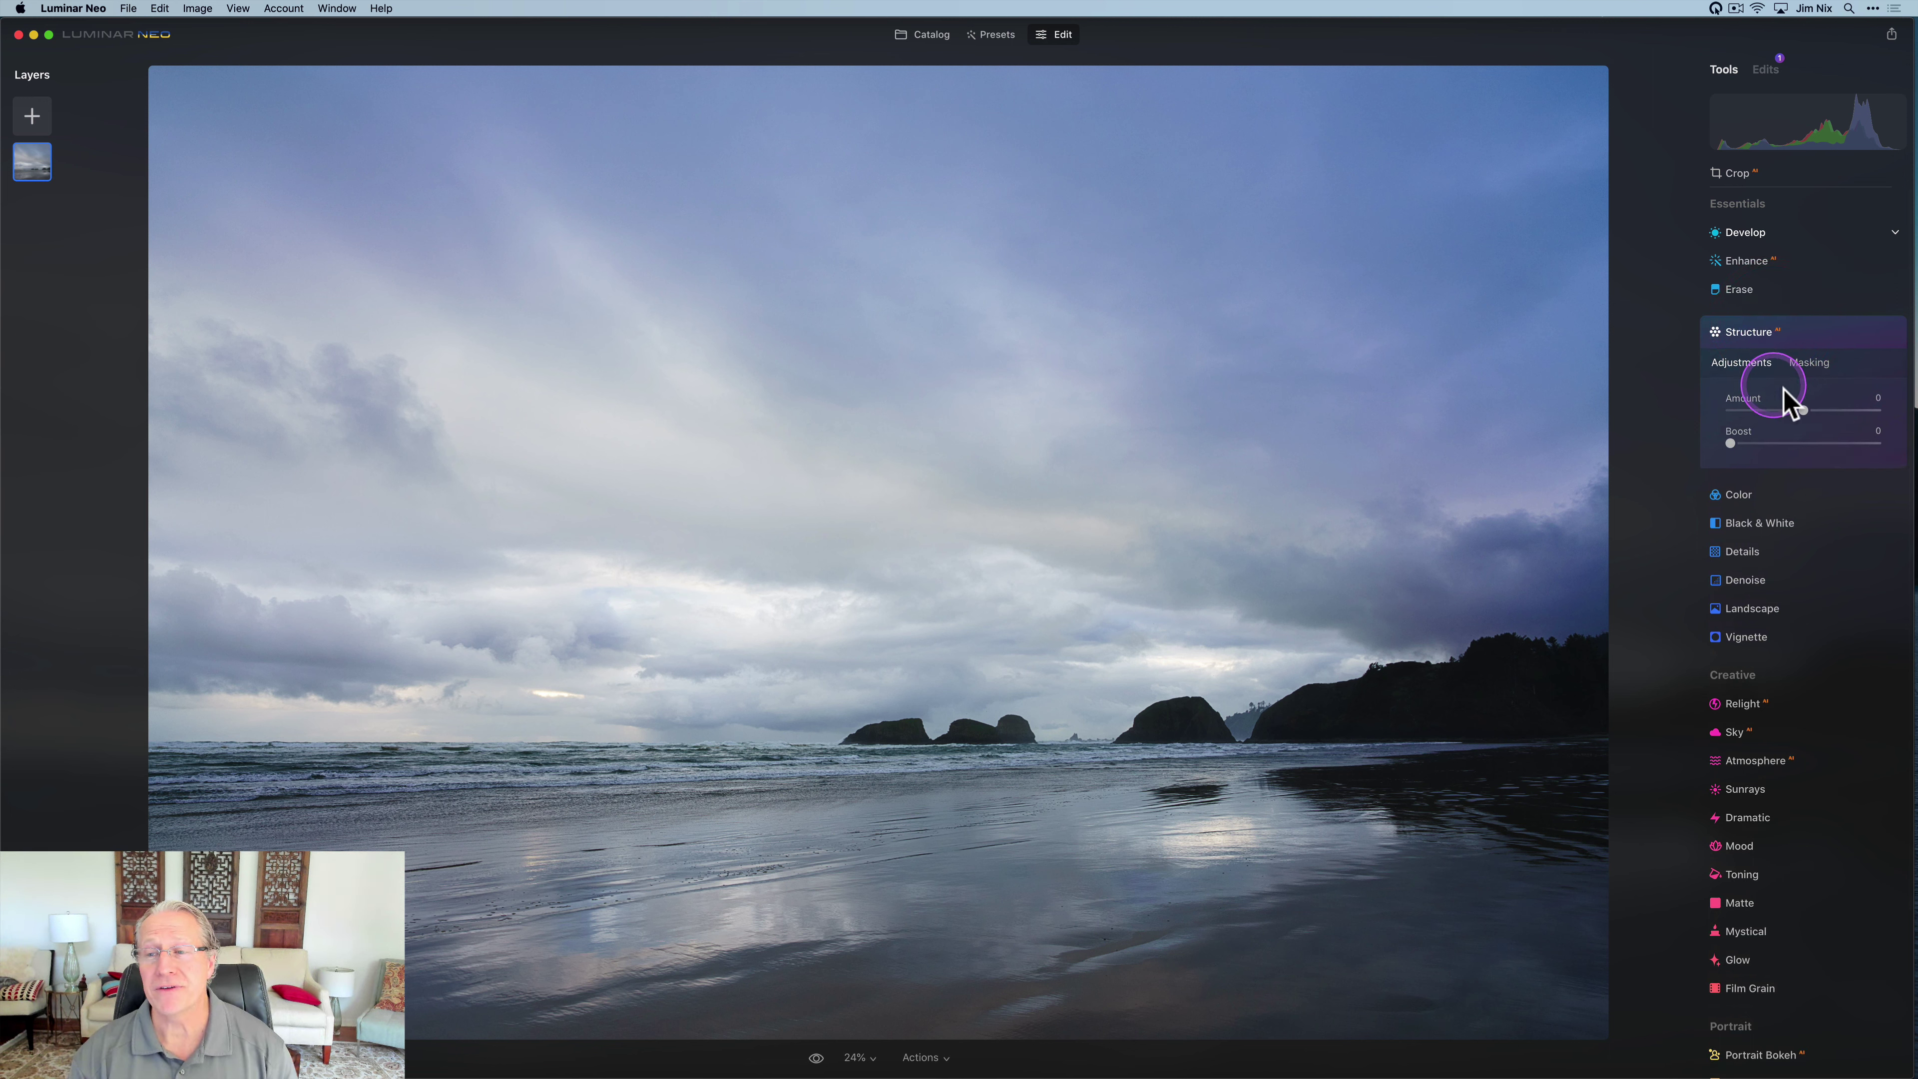
pyautogui.moveTo(1804, 410); pyautogui.dragTo(1761, 411)
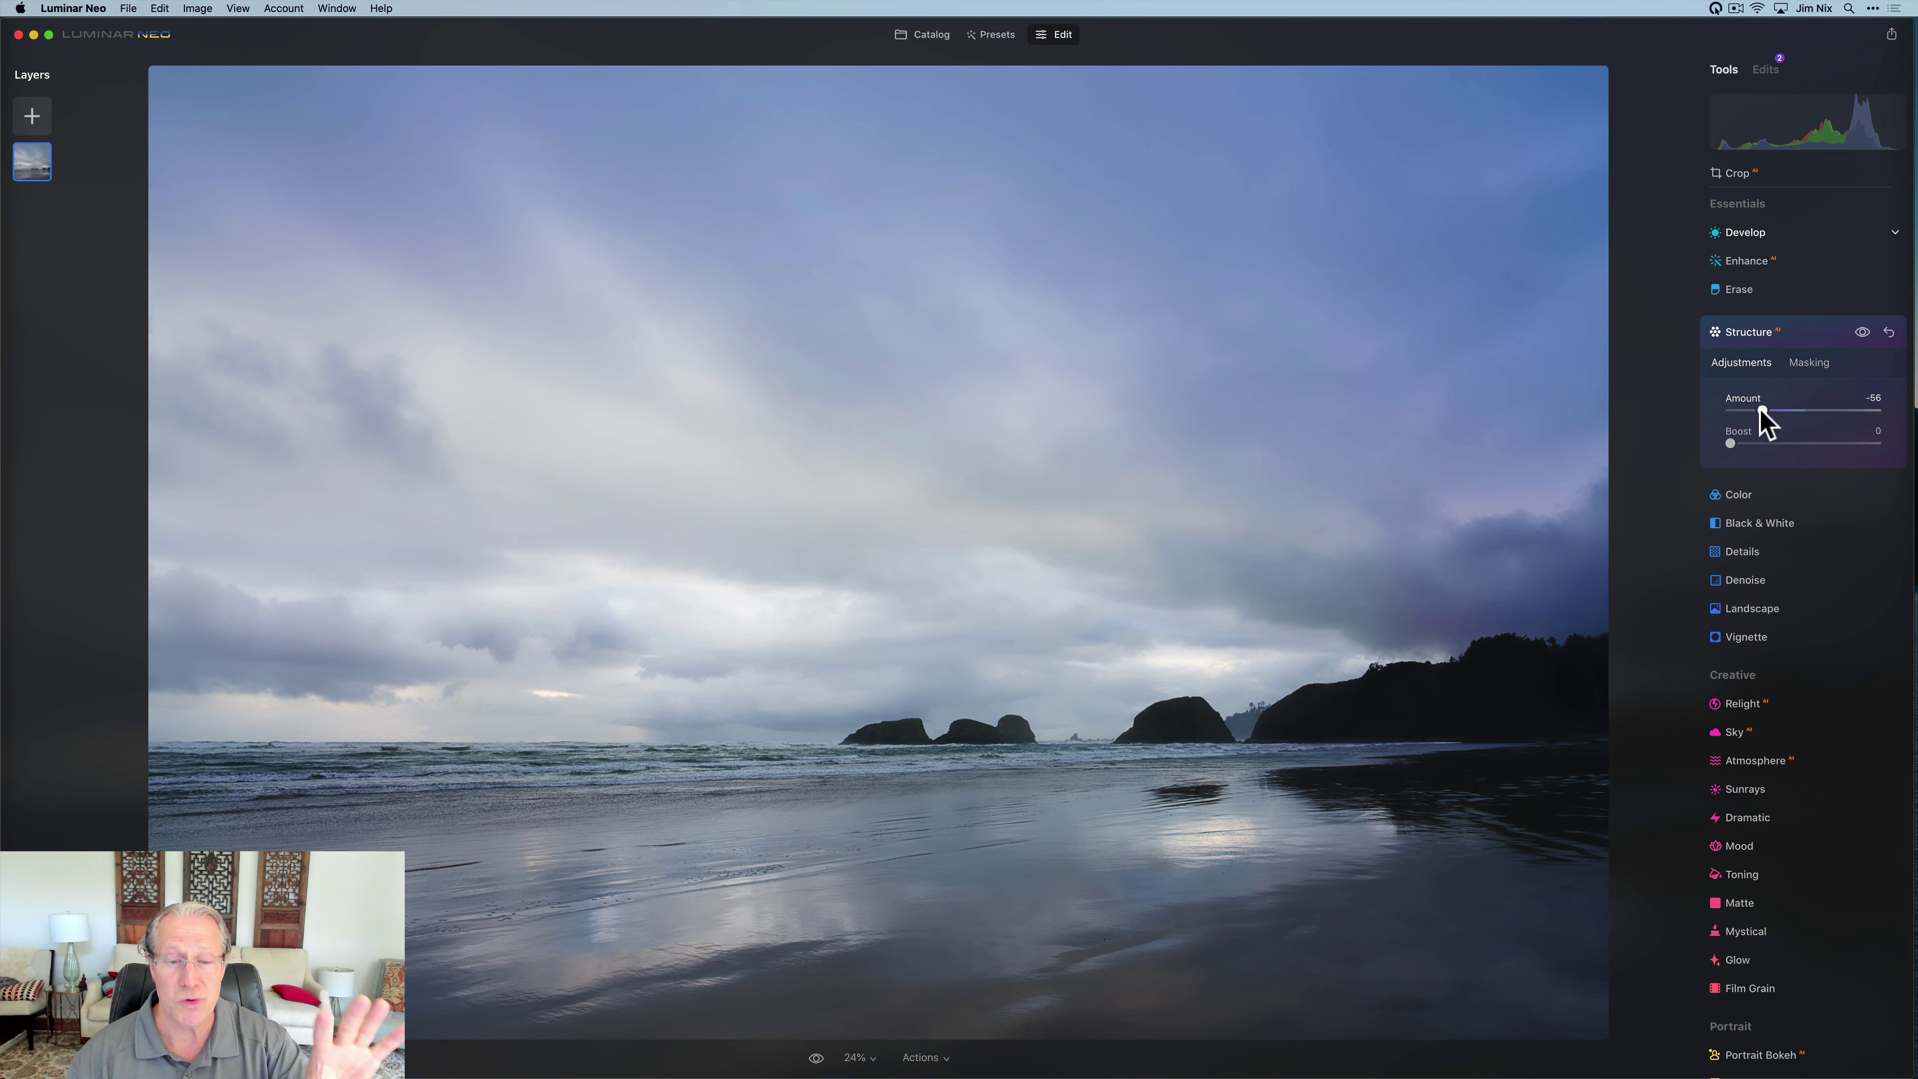
pyautogui.doubleClick(1761, 410)
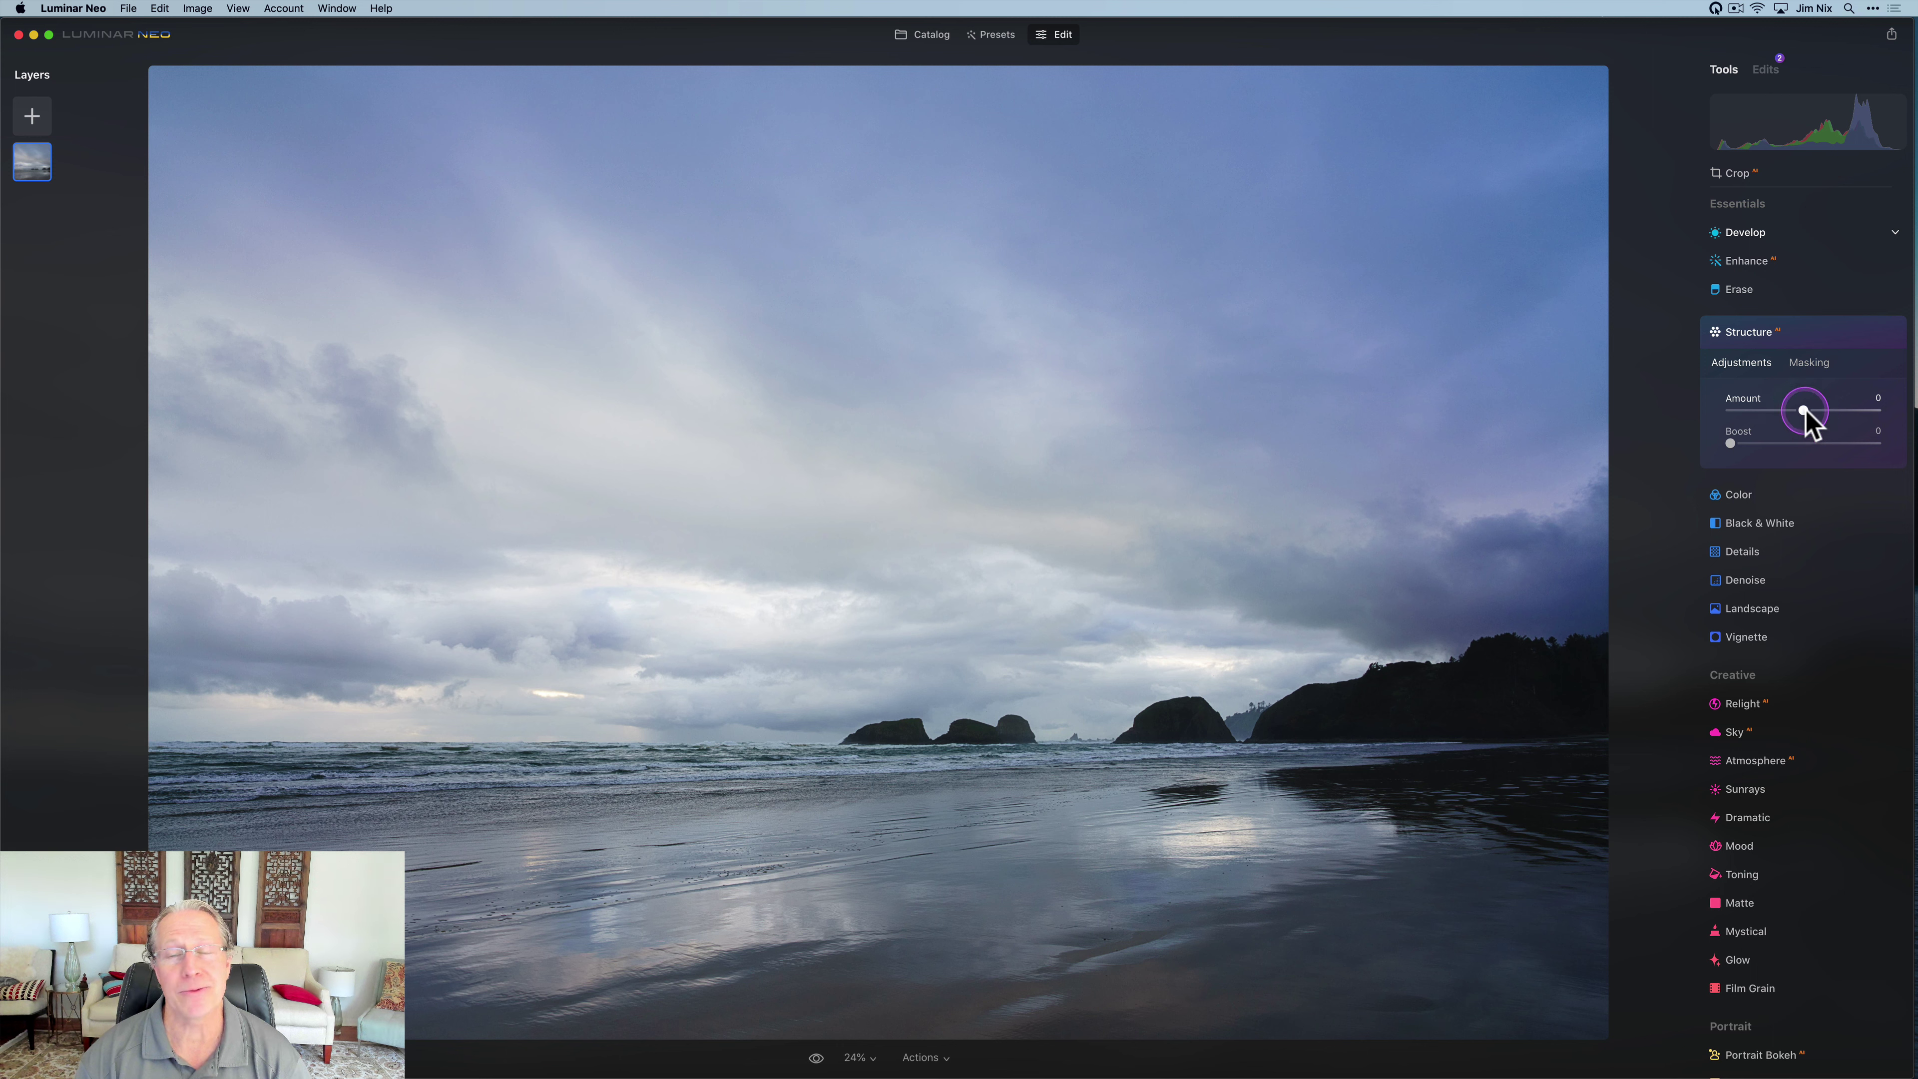
pyautogui.moveTo(1804, 411); pyautogui.dragTo(1857, 414)
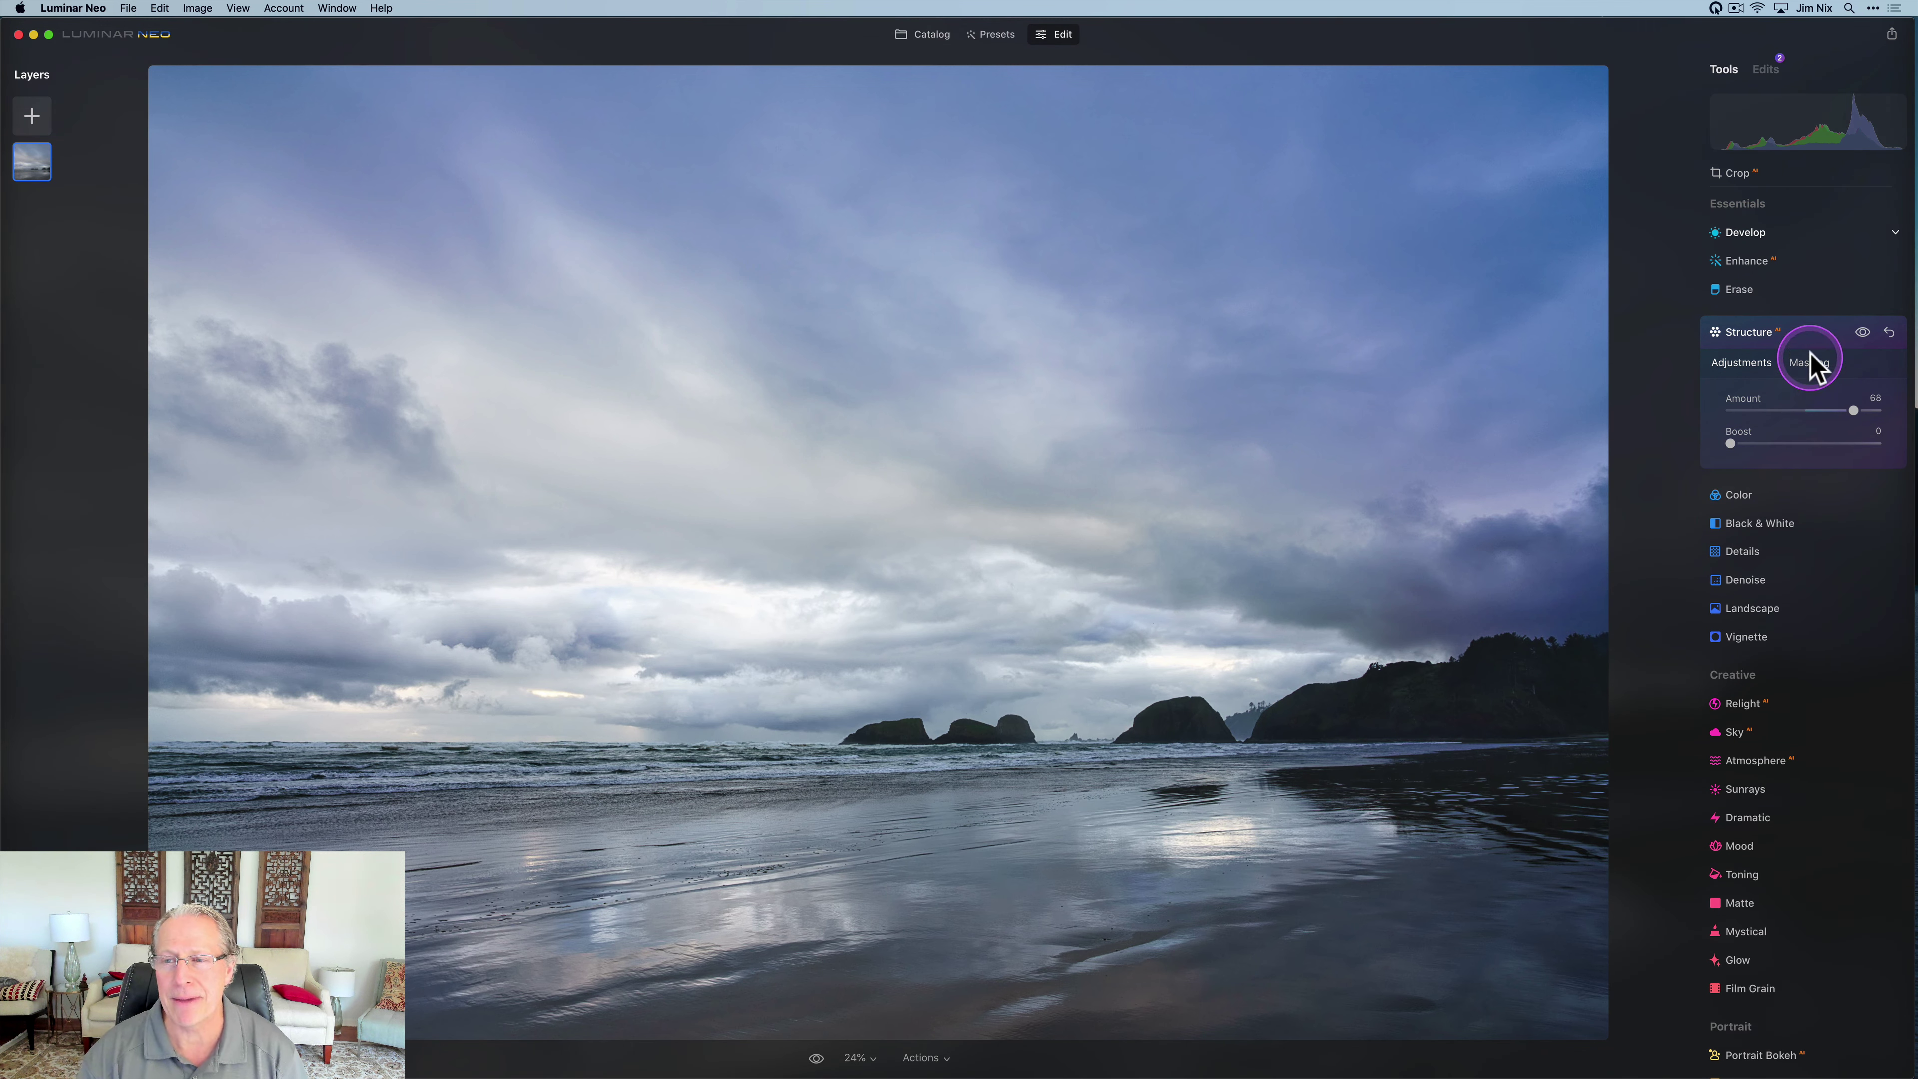
# Step: Limit the Structure effect to the sky with an AI mask and hide the mask overlay
pyautogui.click(1810, 369)
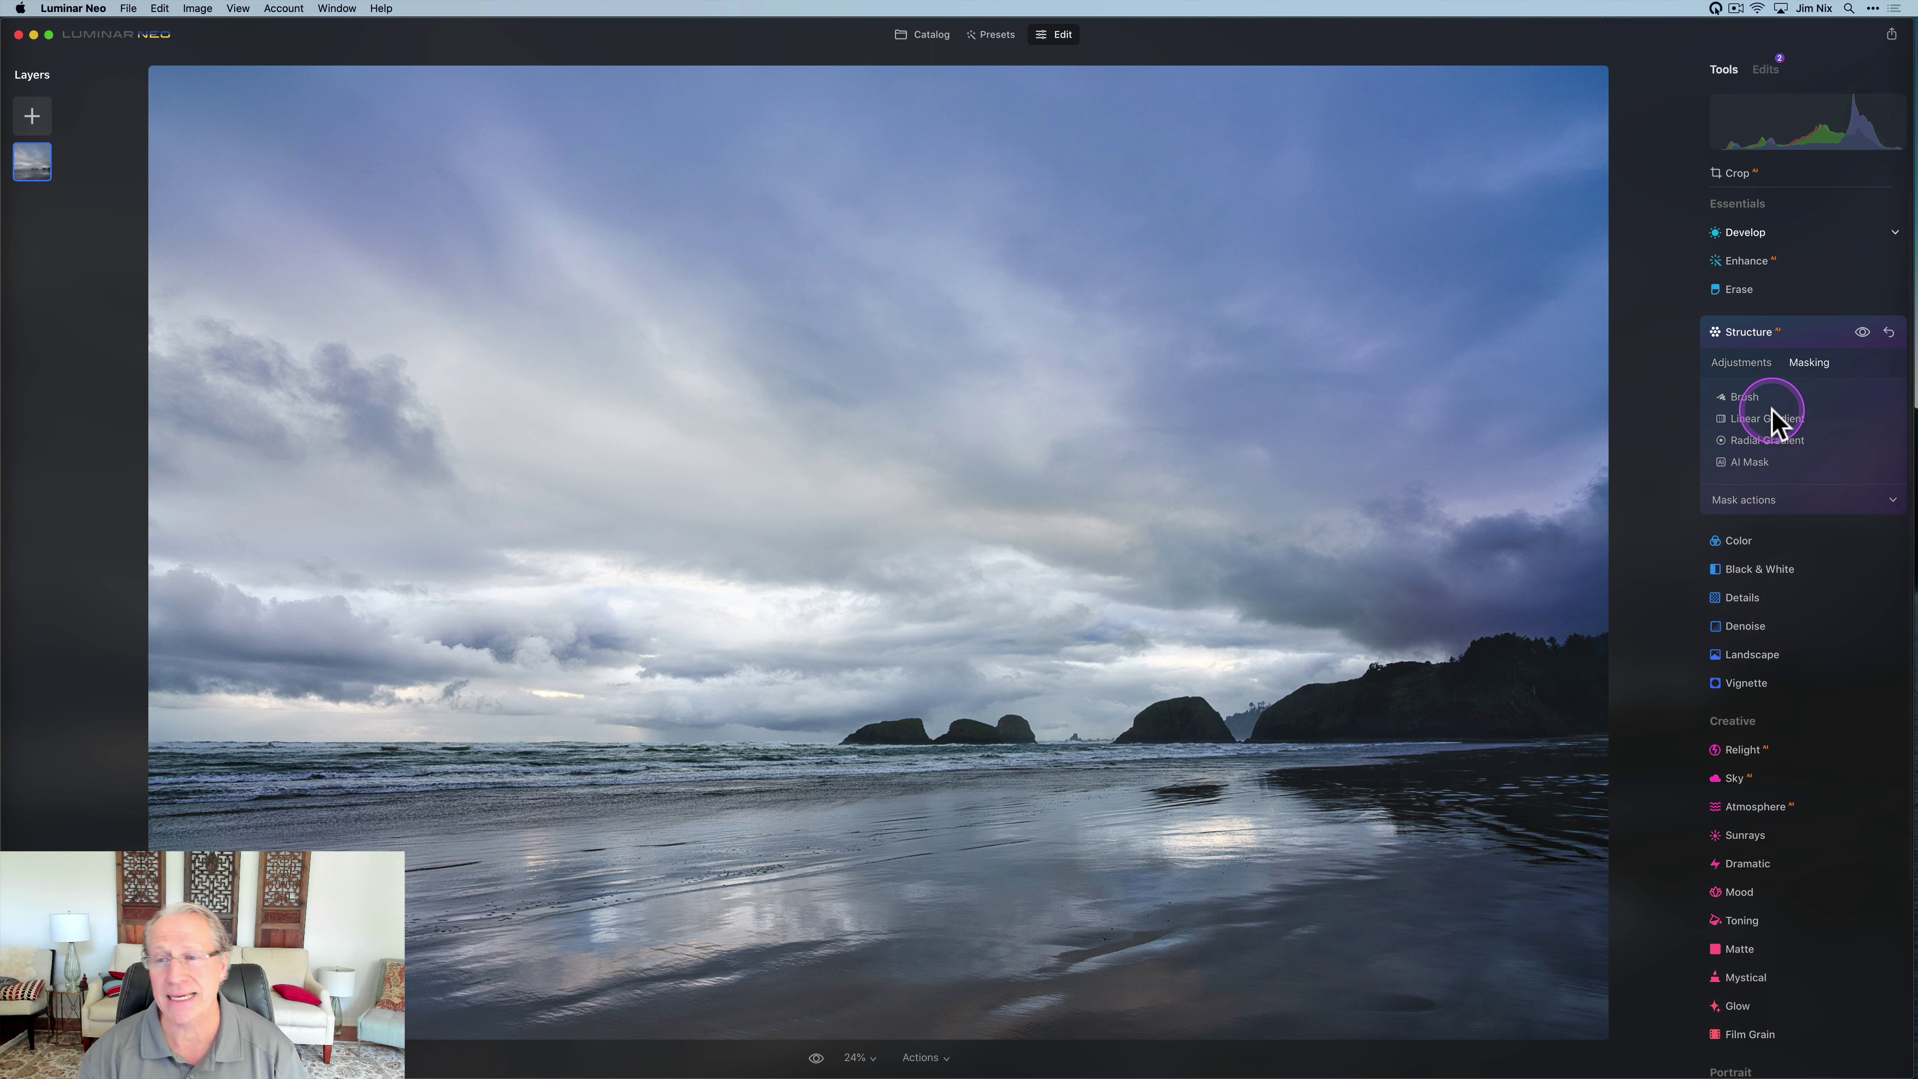
pyautogui.click(1741, 463)
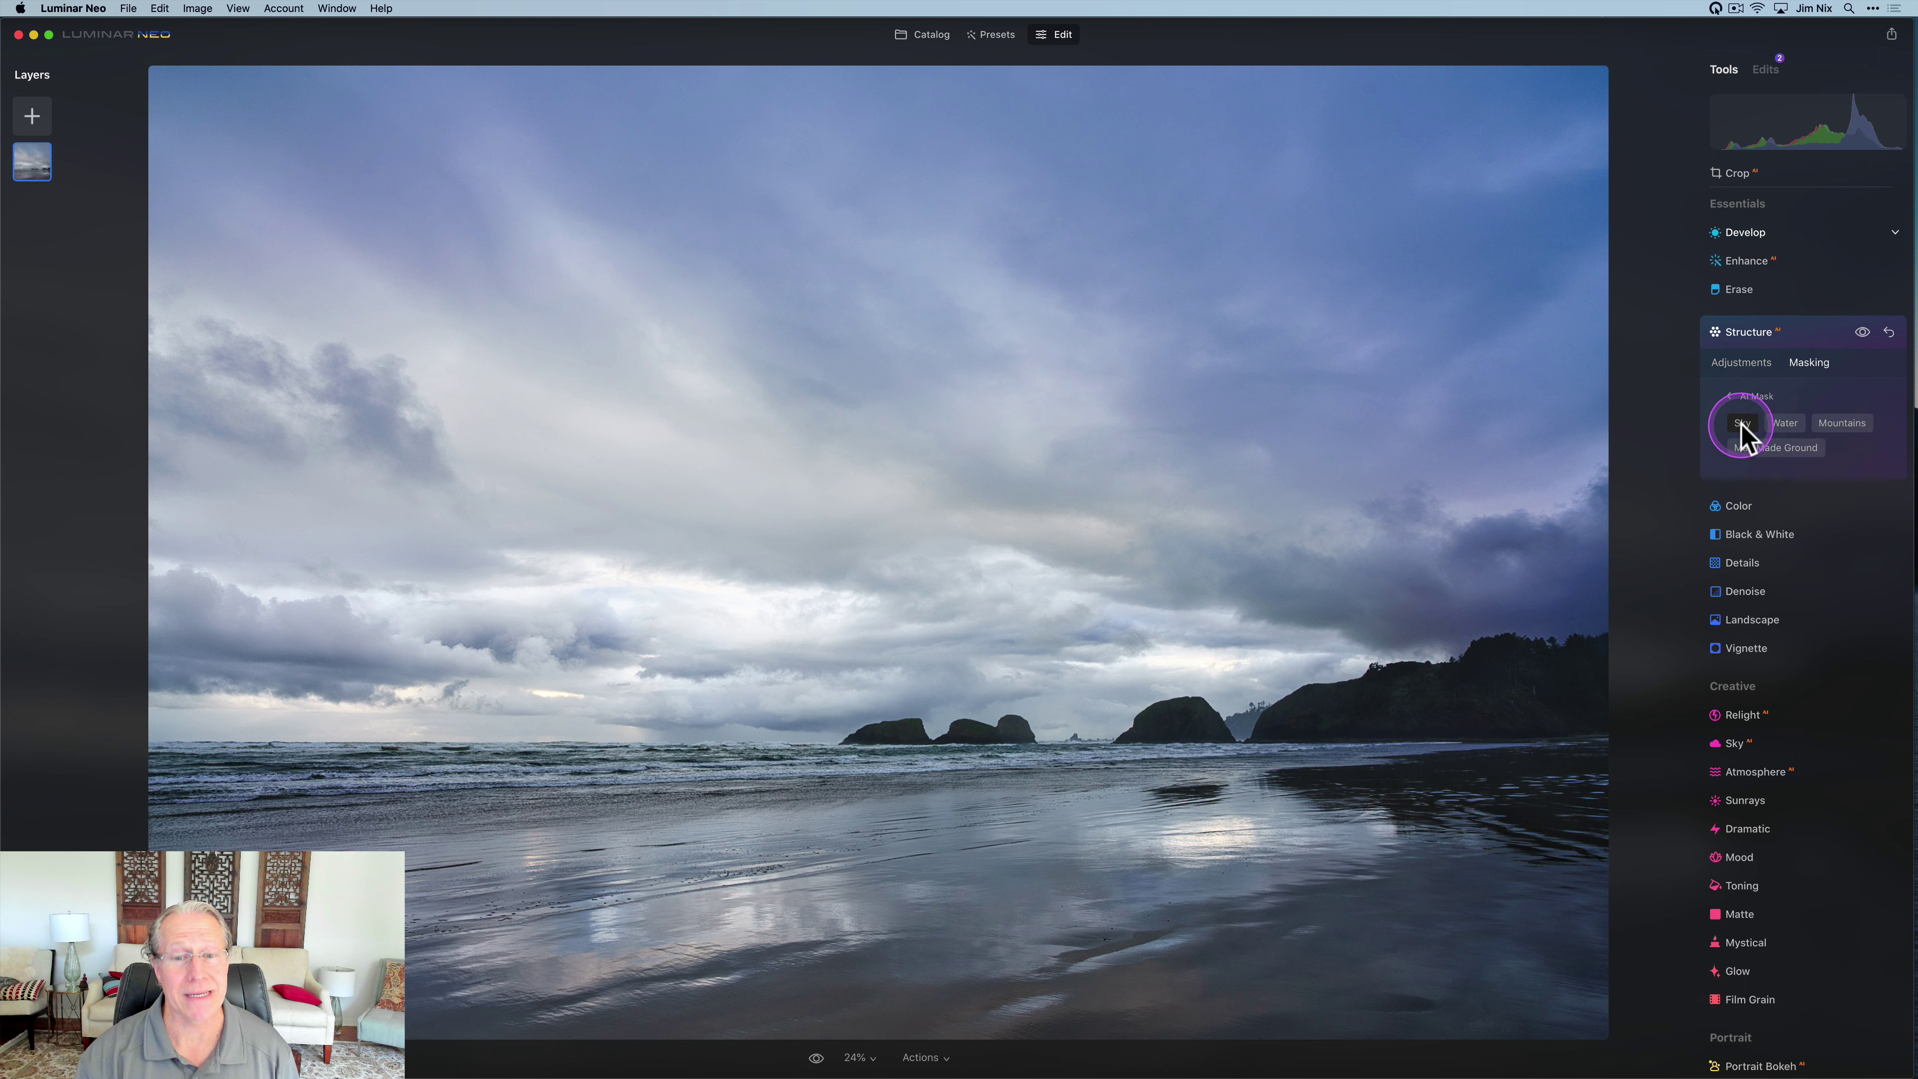
pyautogui.click(1741, 427)
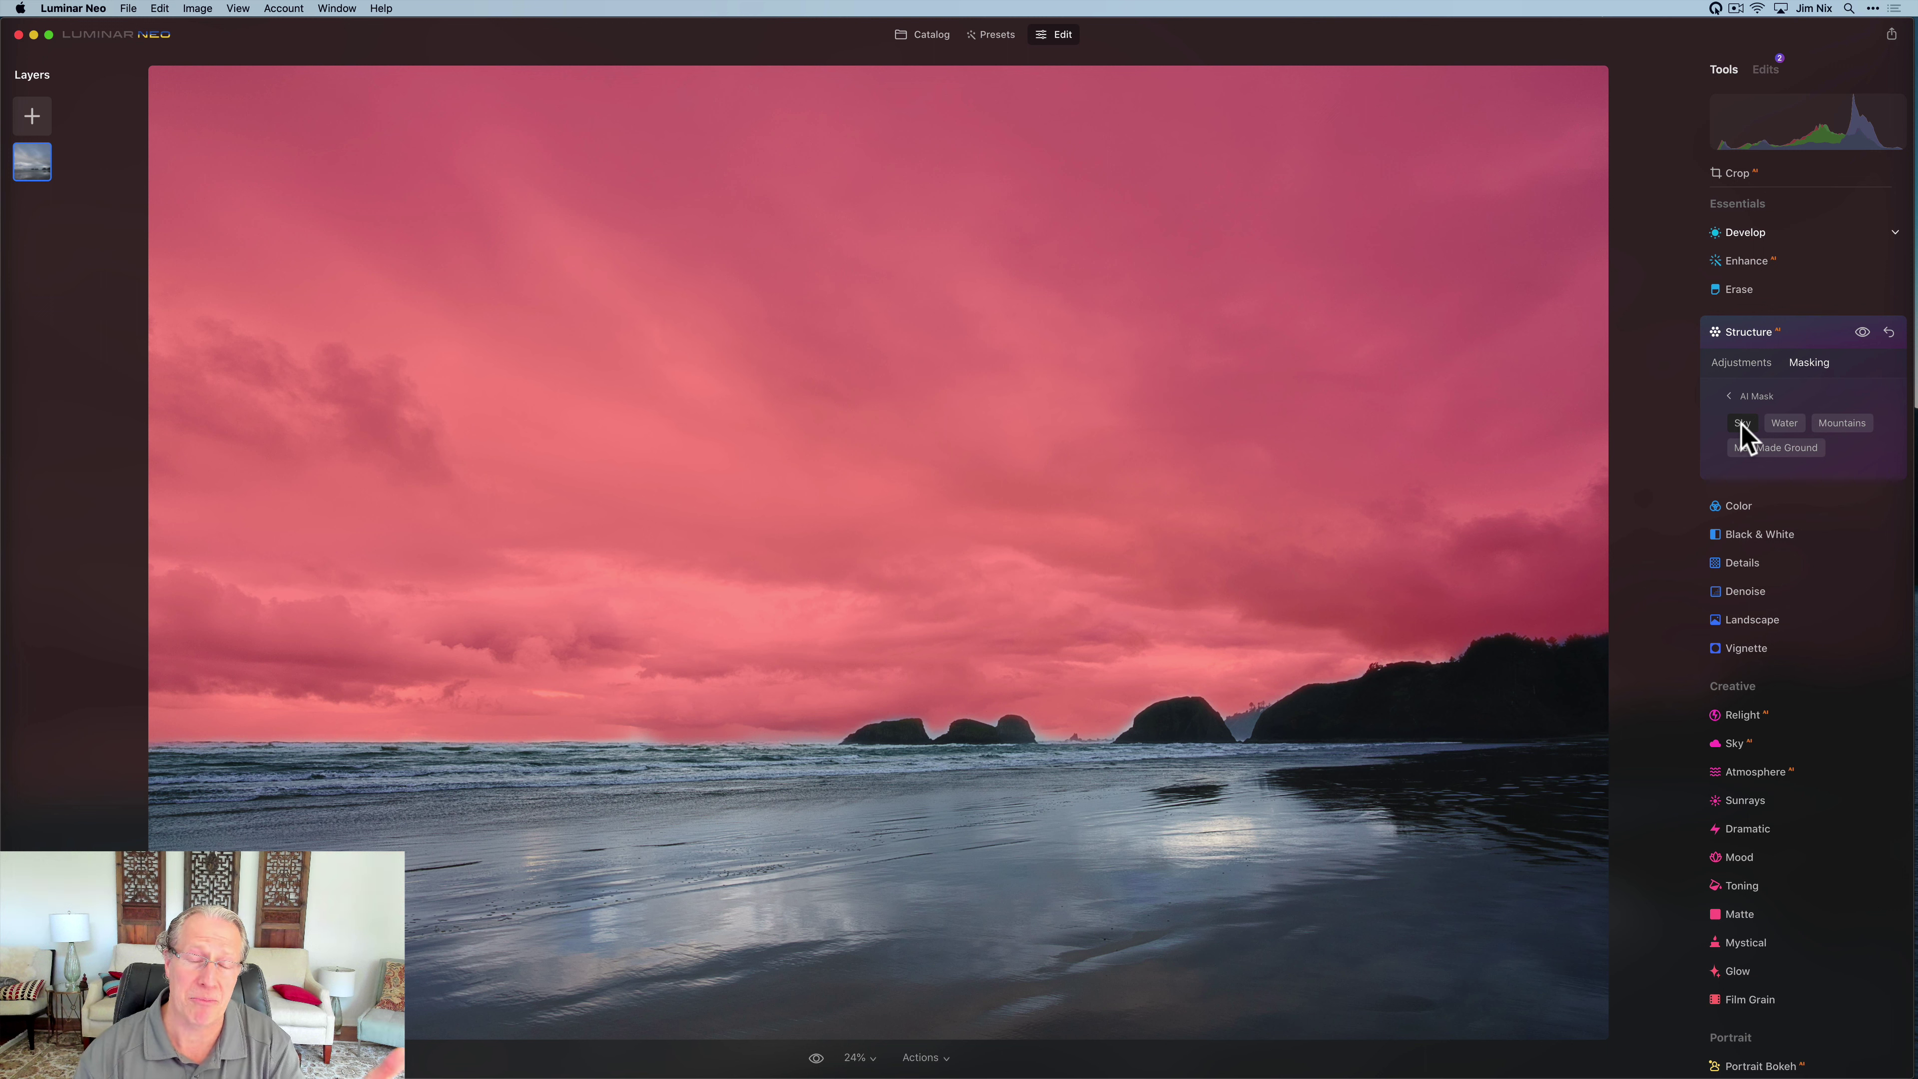
pyautogui.click(1729, 398)
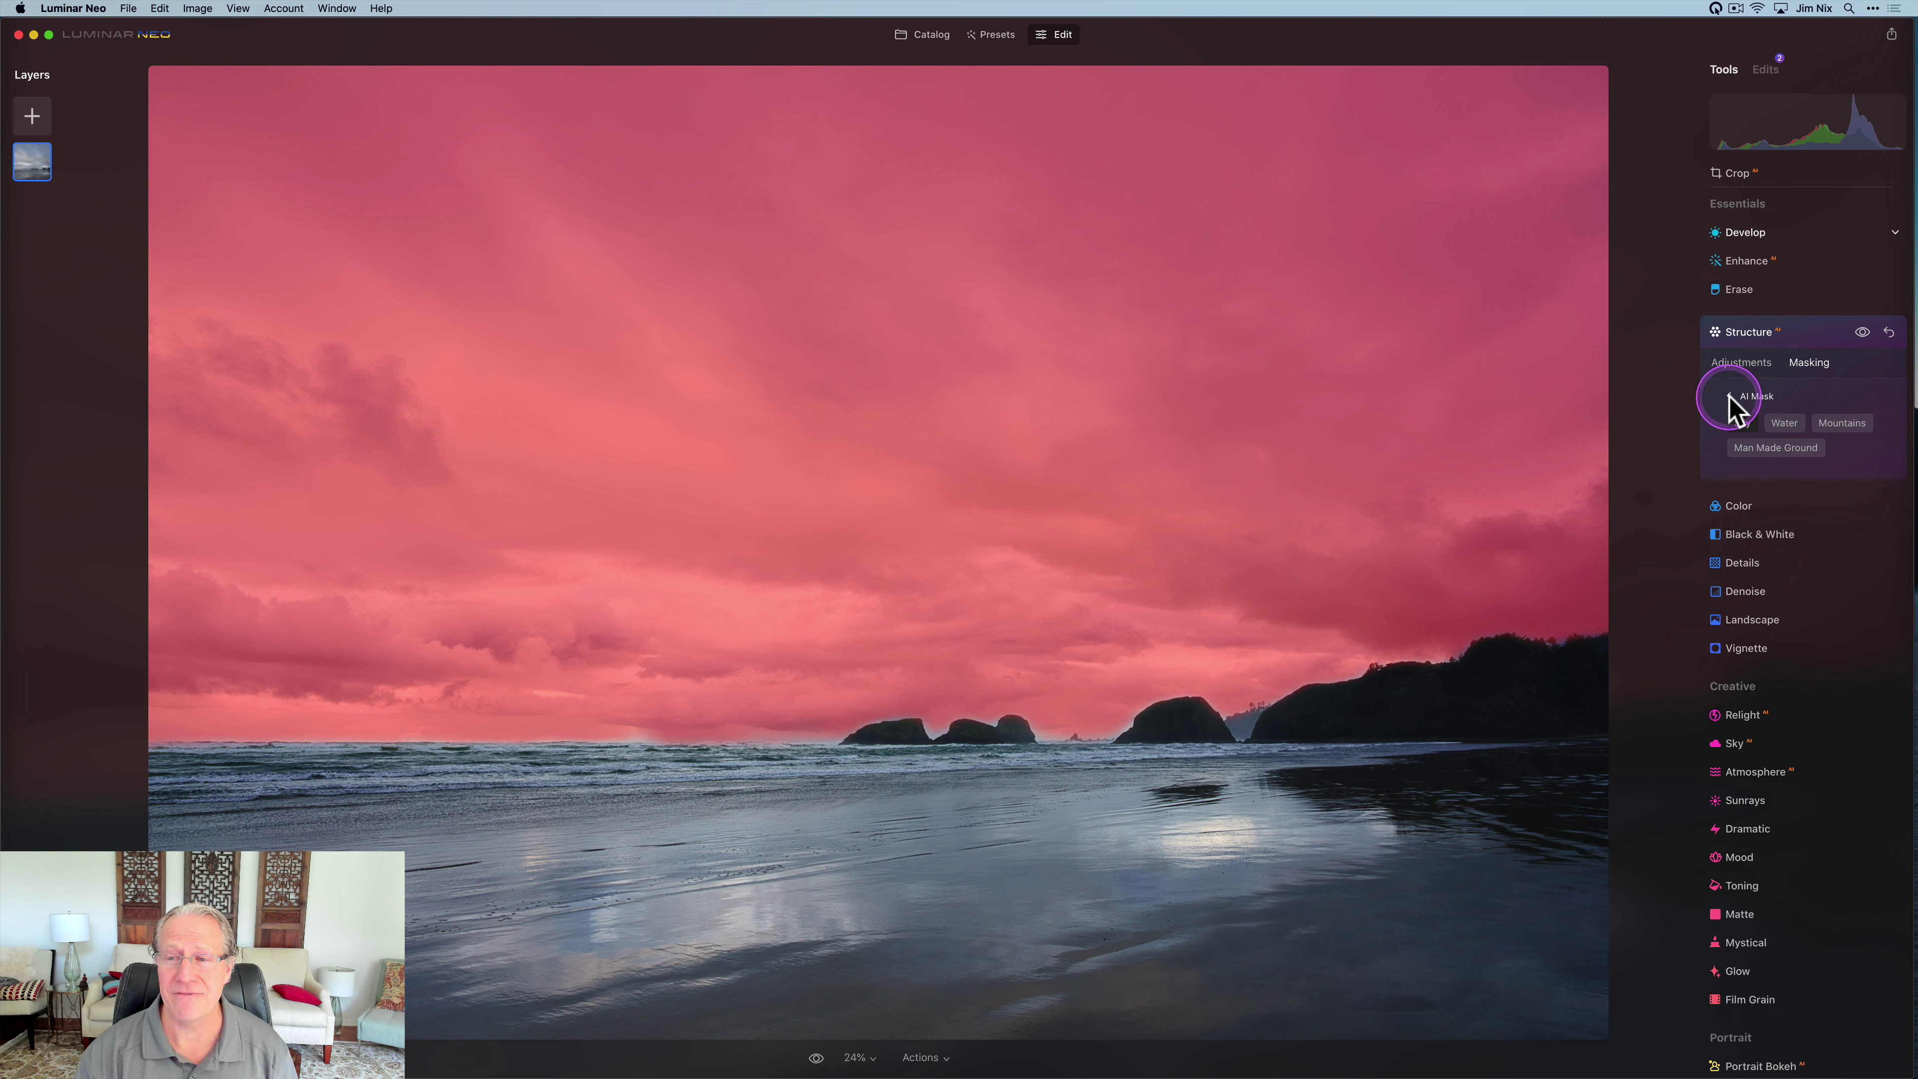
pyautogui.click(1729, 398)
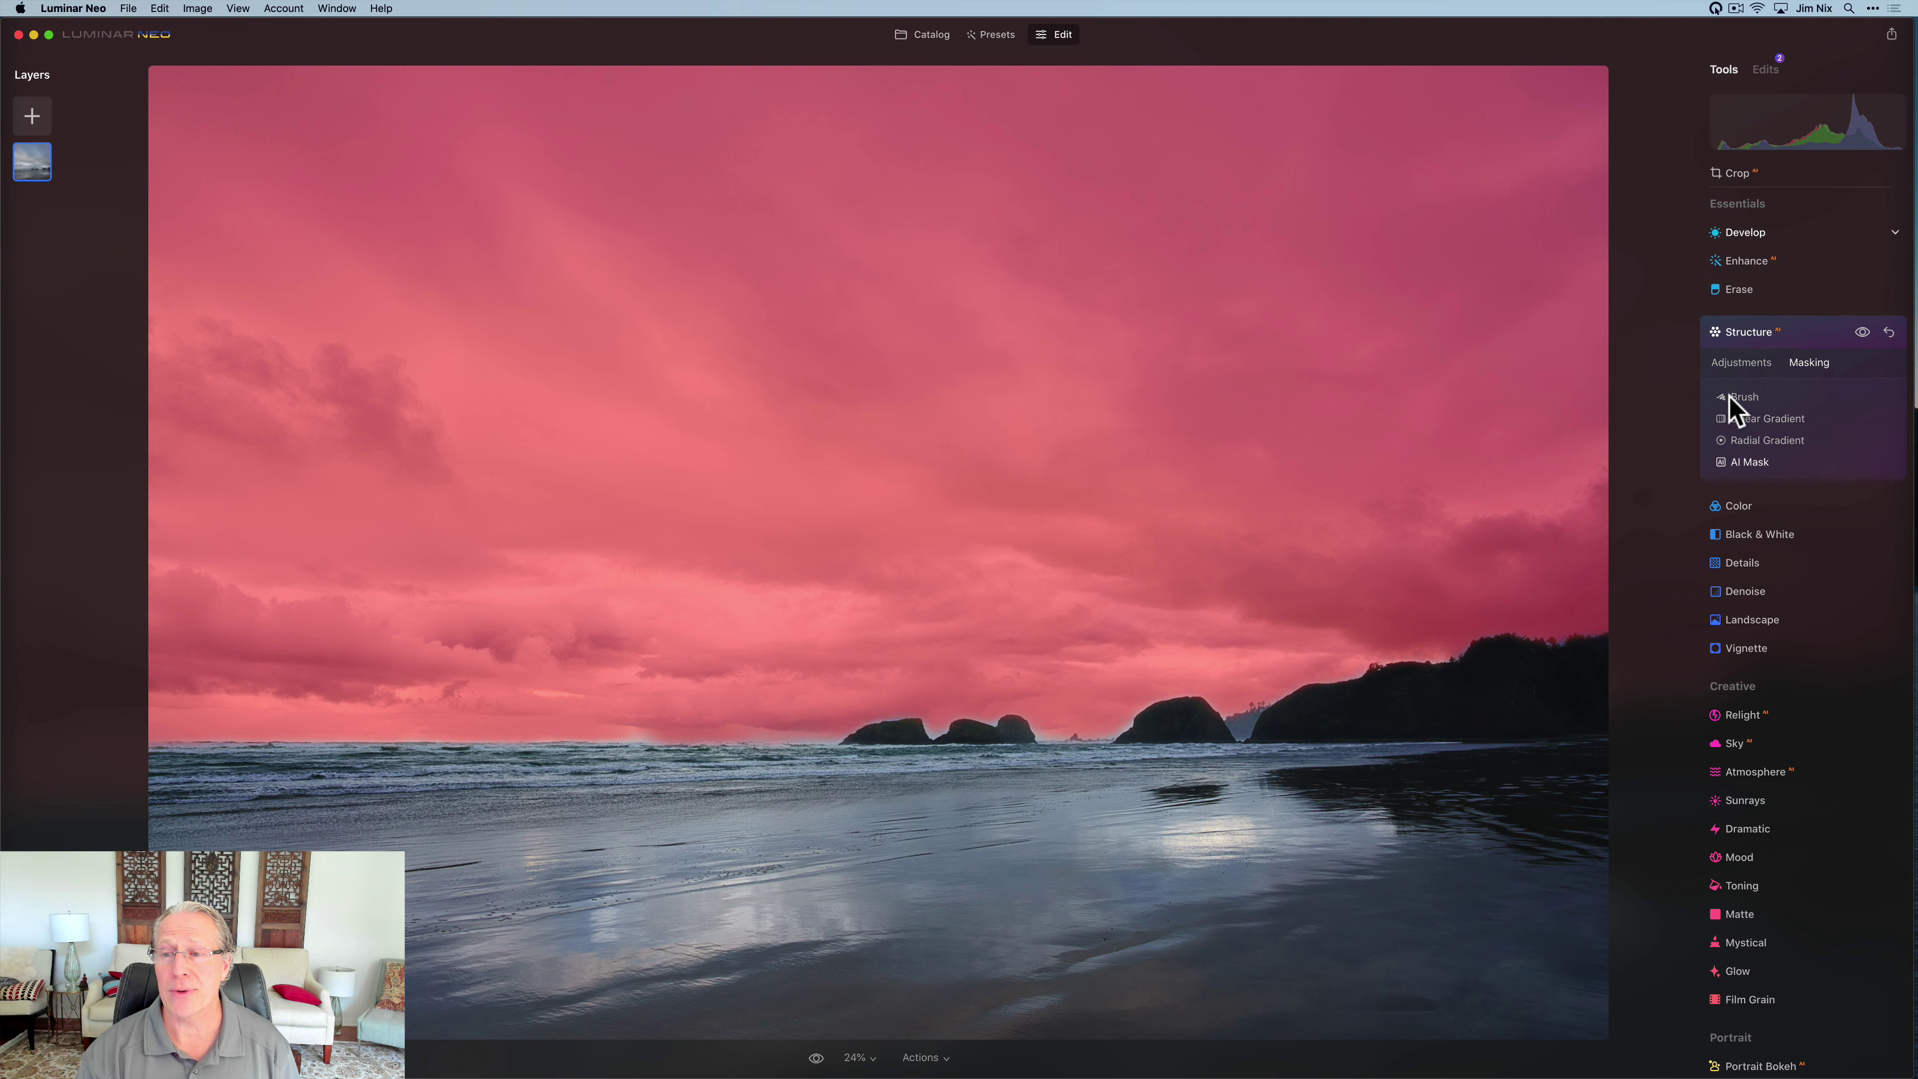
pyautogui.click(1747, 501)
pyautogui.click(1854, 554)
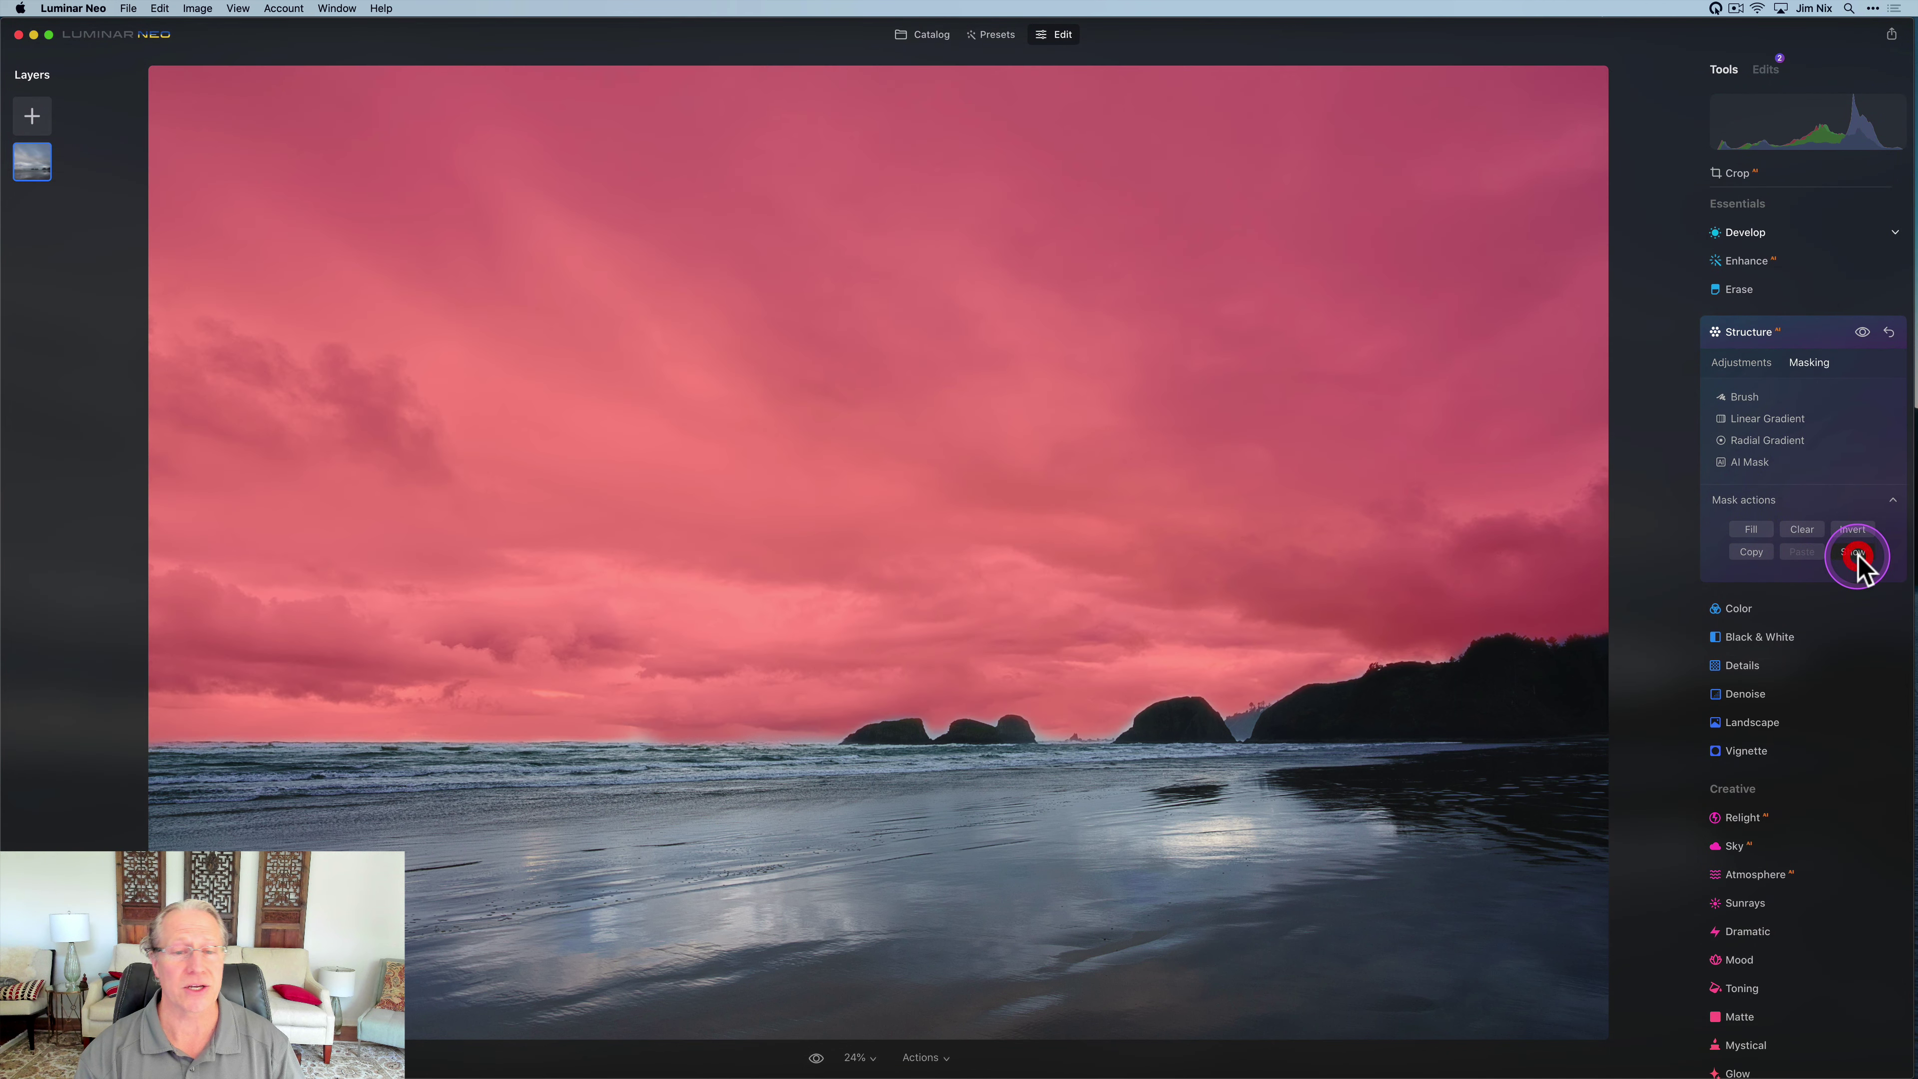
pyautogui.click(1855, 556)
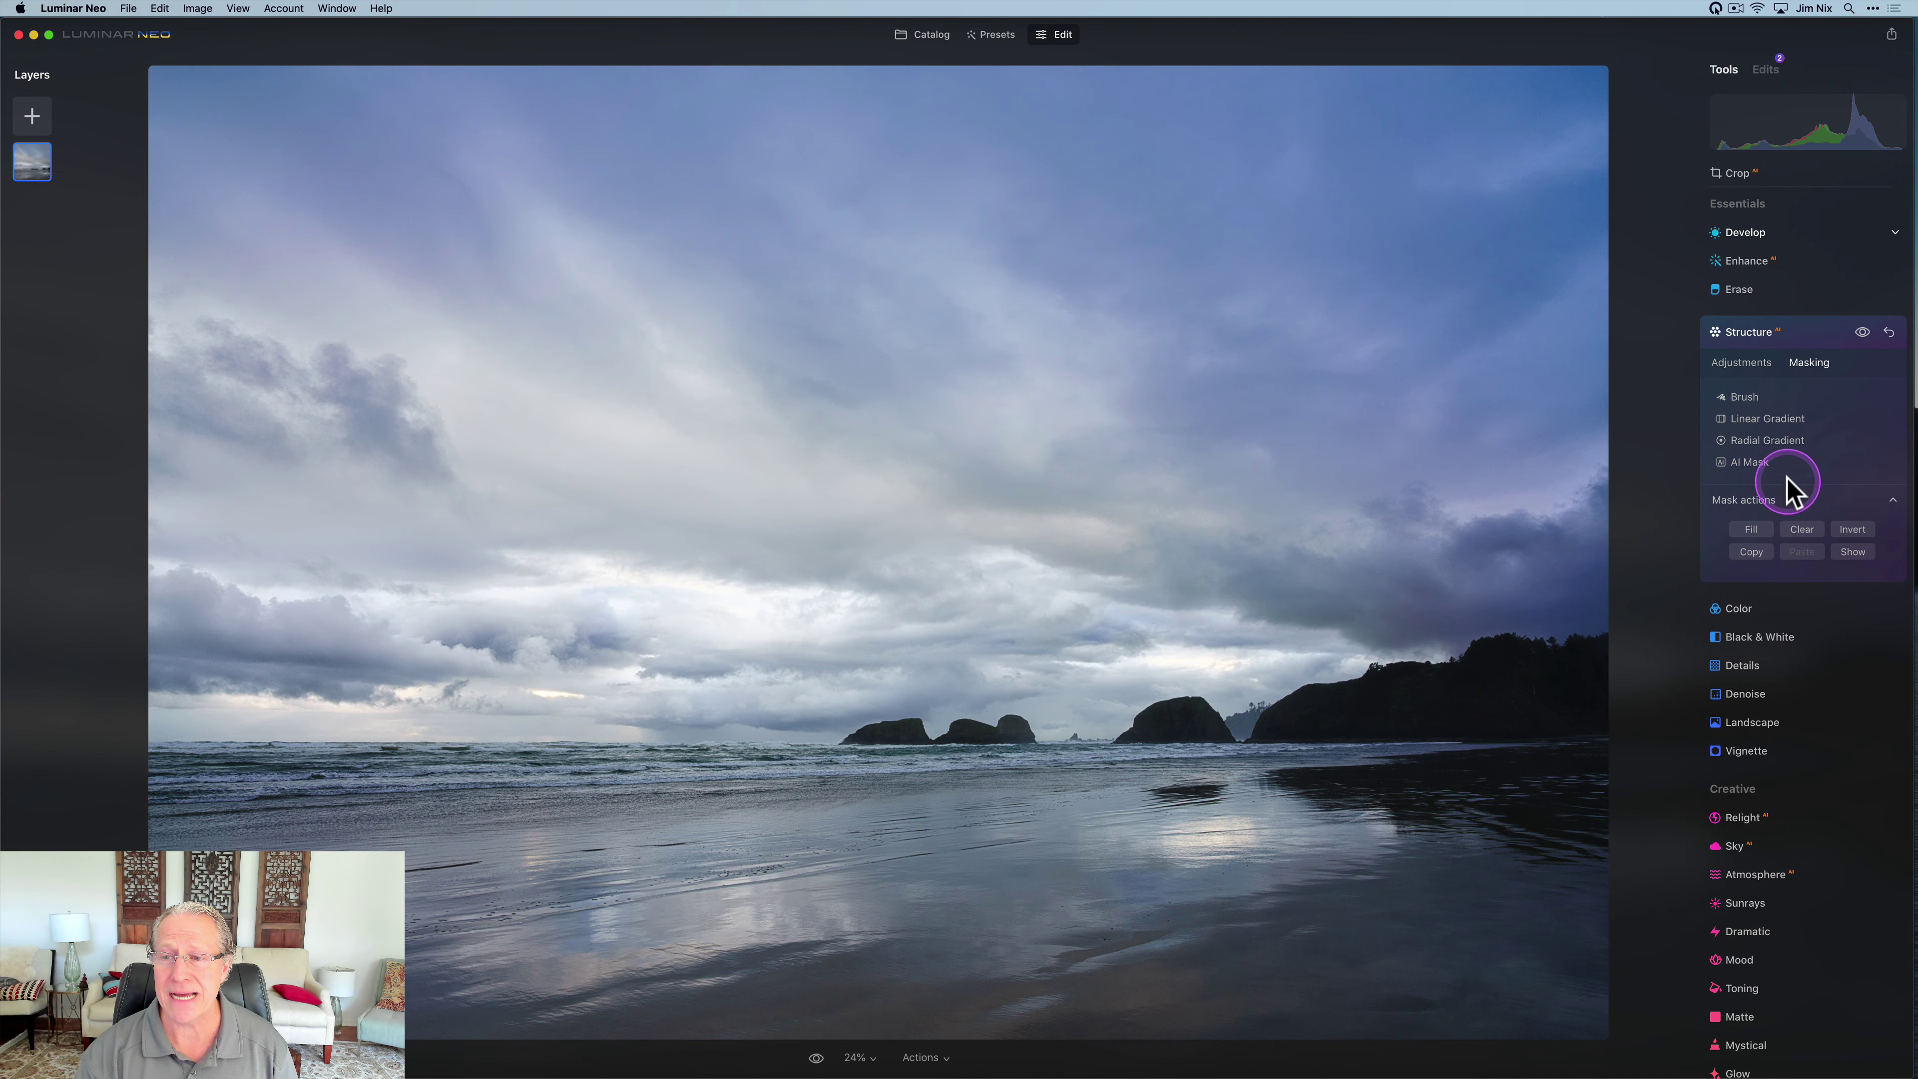
# Step: Apply Structure a second time with an Amount of 31
pyautogui.click(1742, 364)
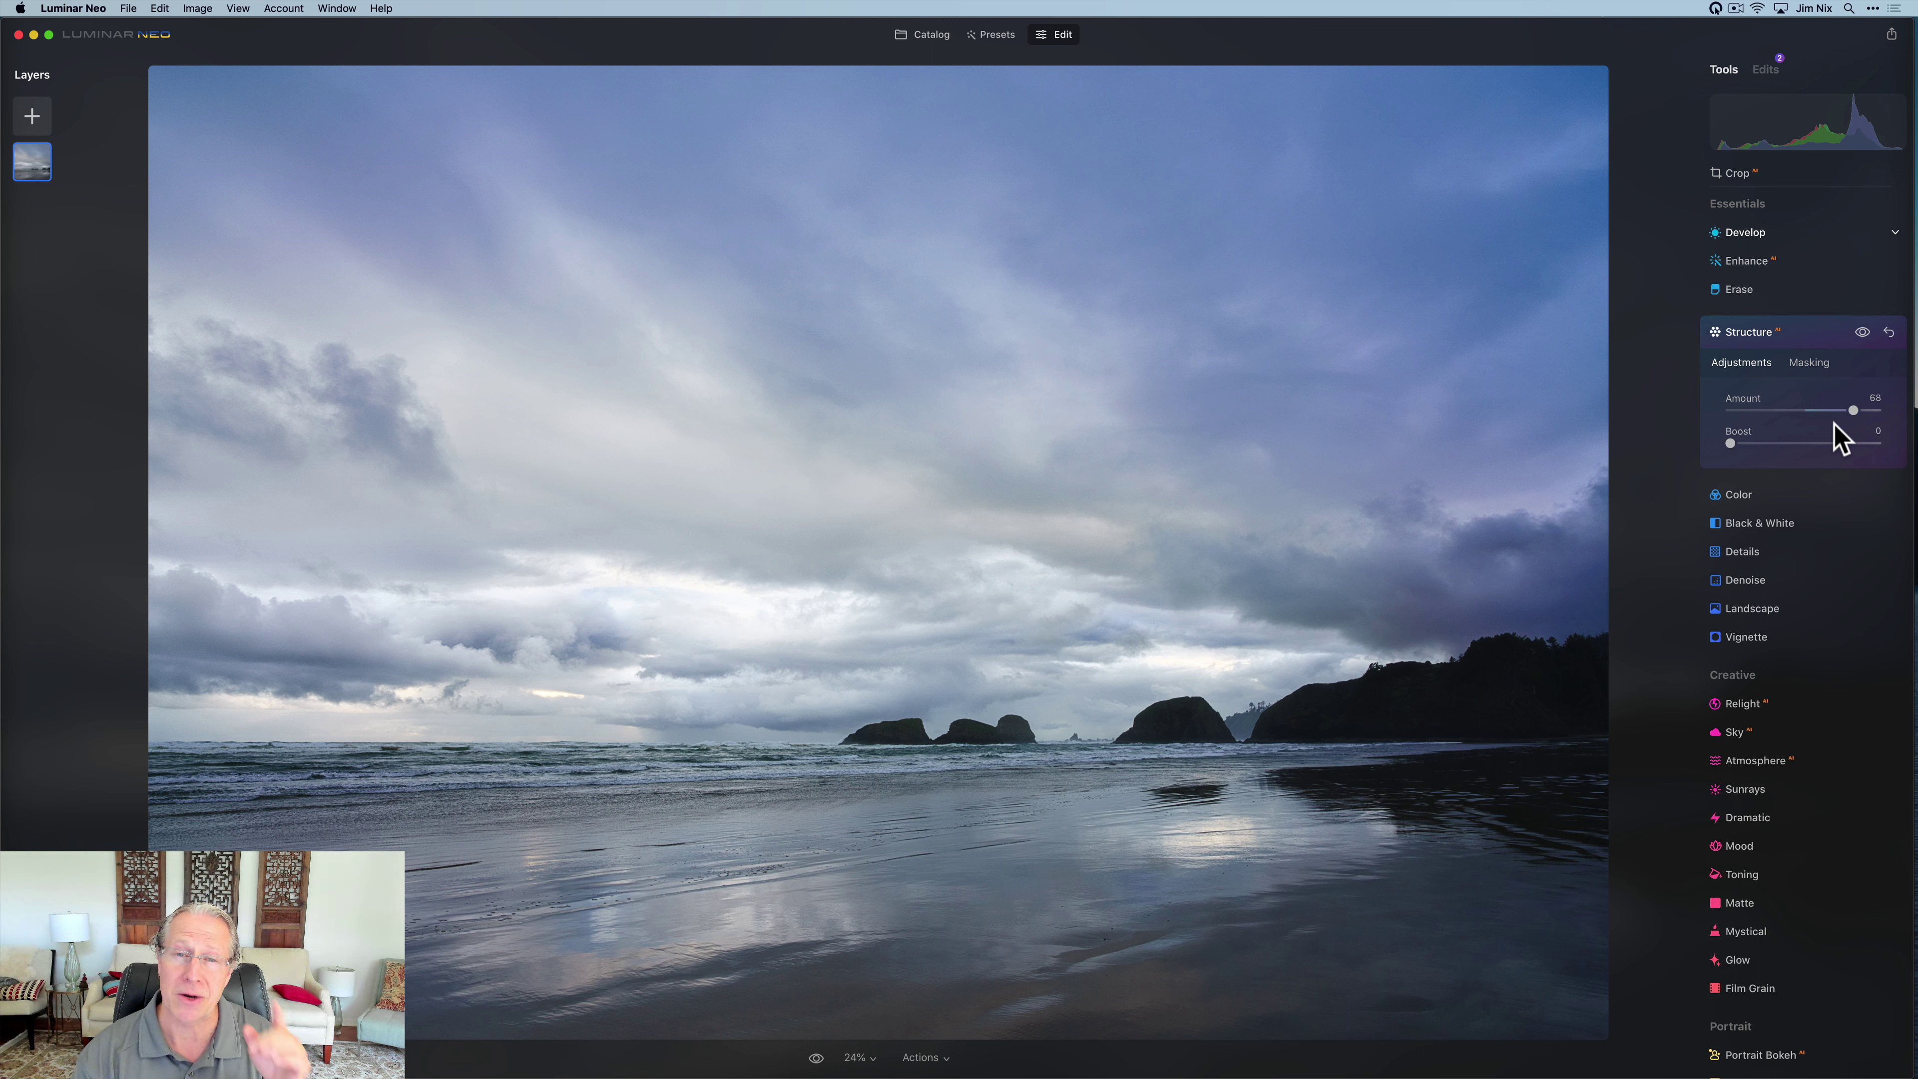
pyautogui.click(1756, 329)
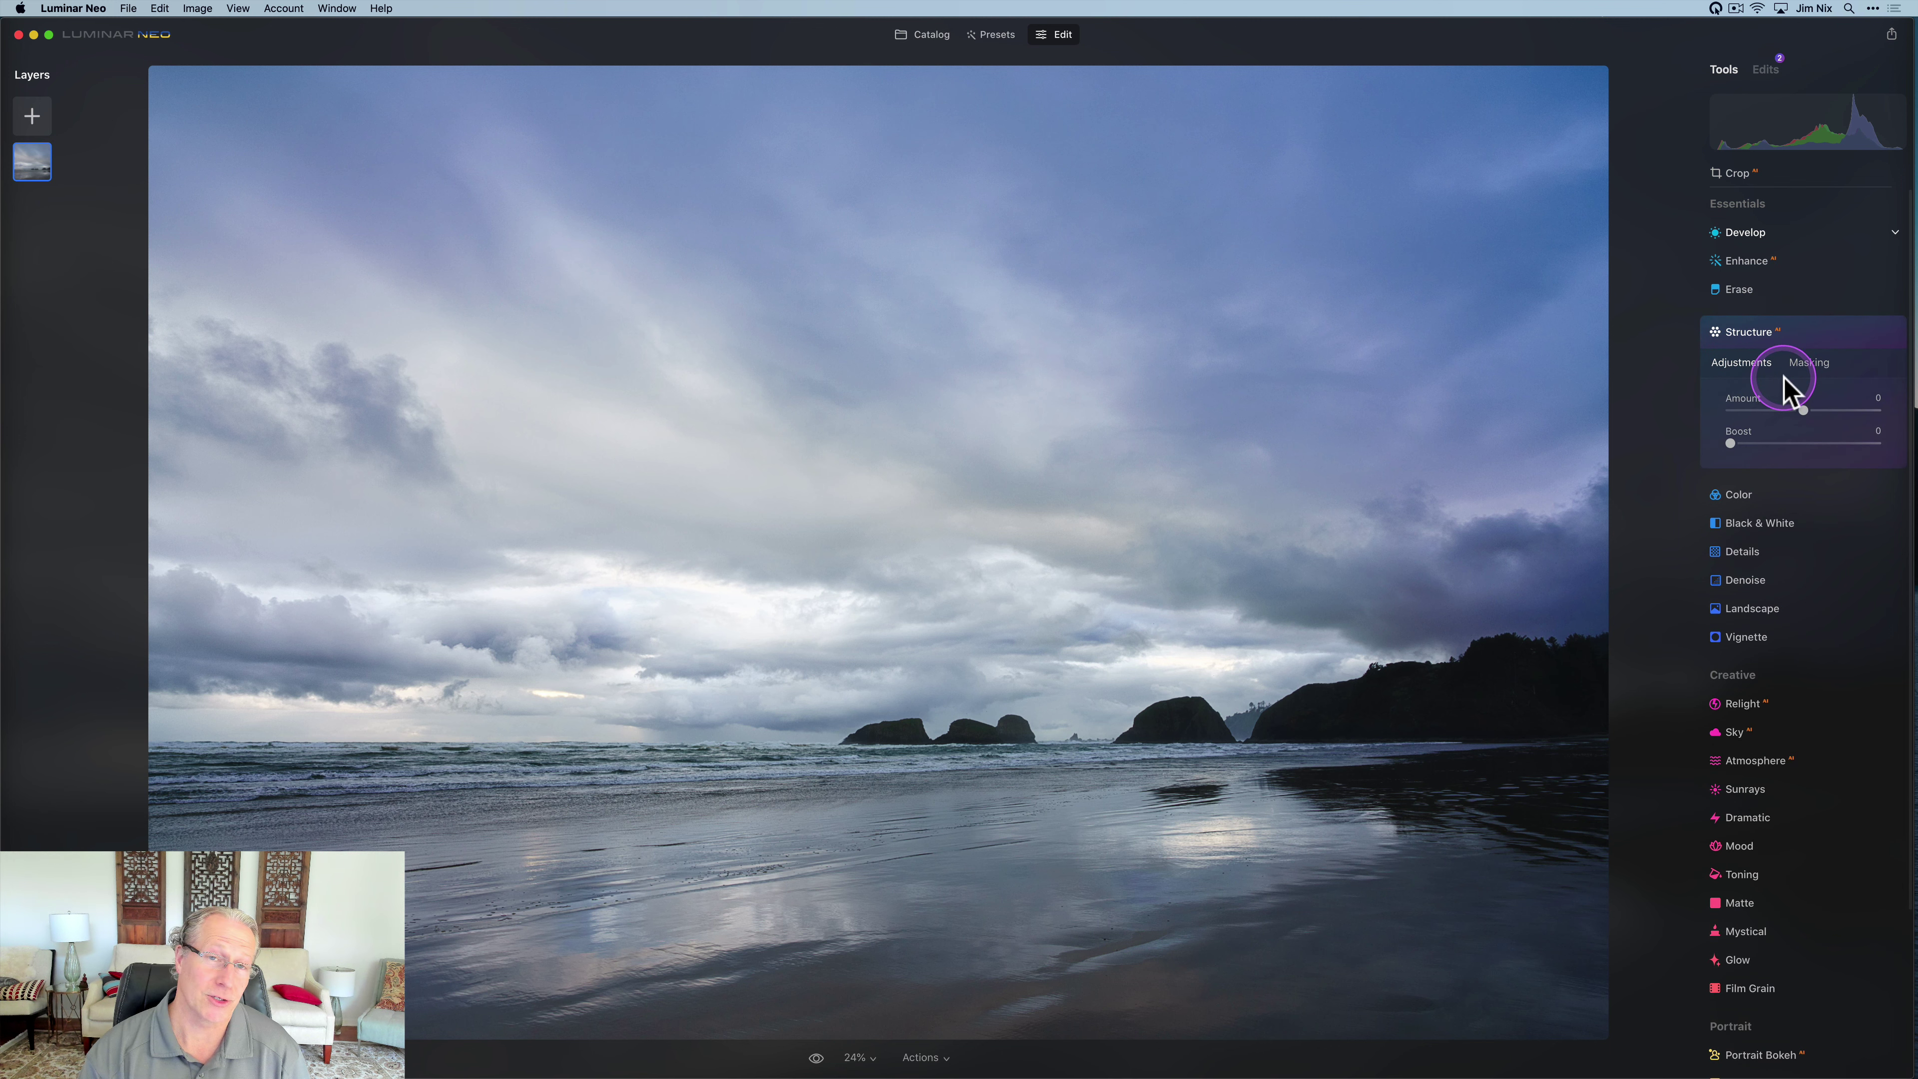
pyautogui.moveTo(1804, 410); pyautogui.dragTo(1828, 412)
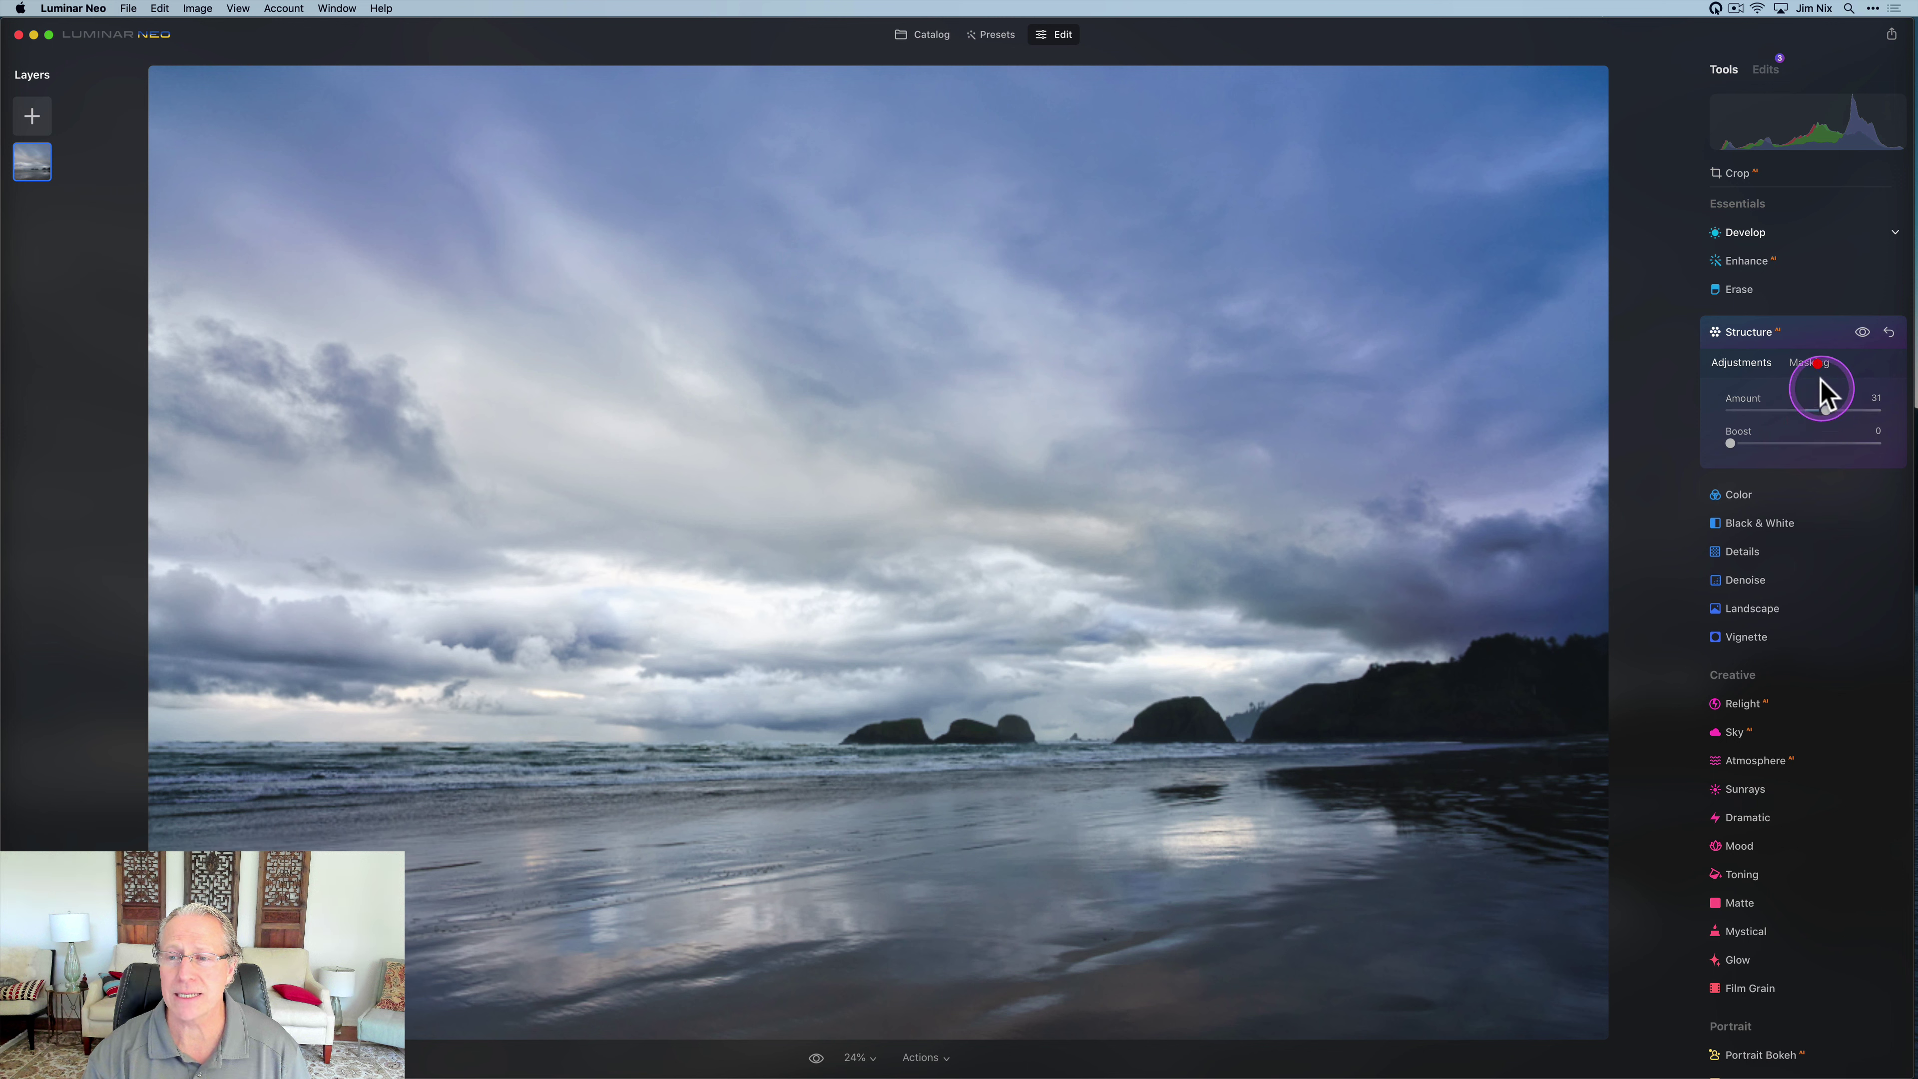
# Step: Limit the second Structure effect to the wet beach with a linear gradient mask tilted along the shoreline
pyautogui.click(1810, 365)
pyautogui.click(1783, 420)
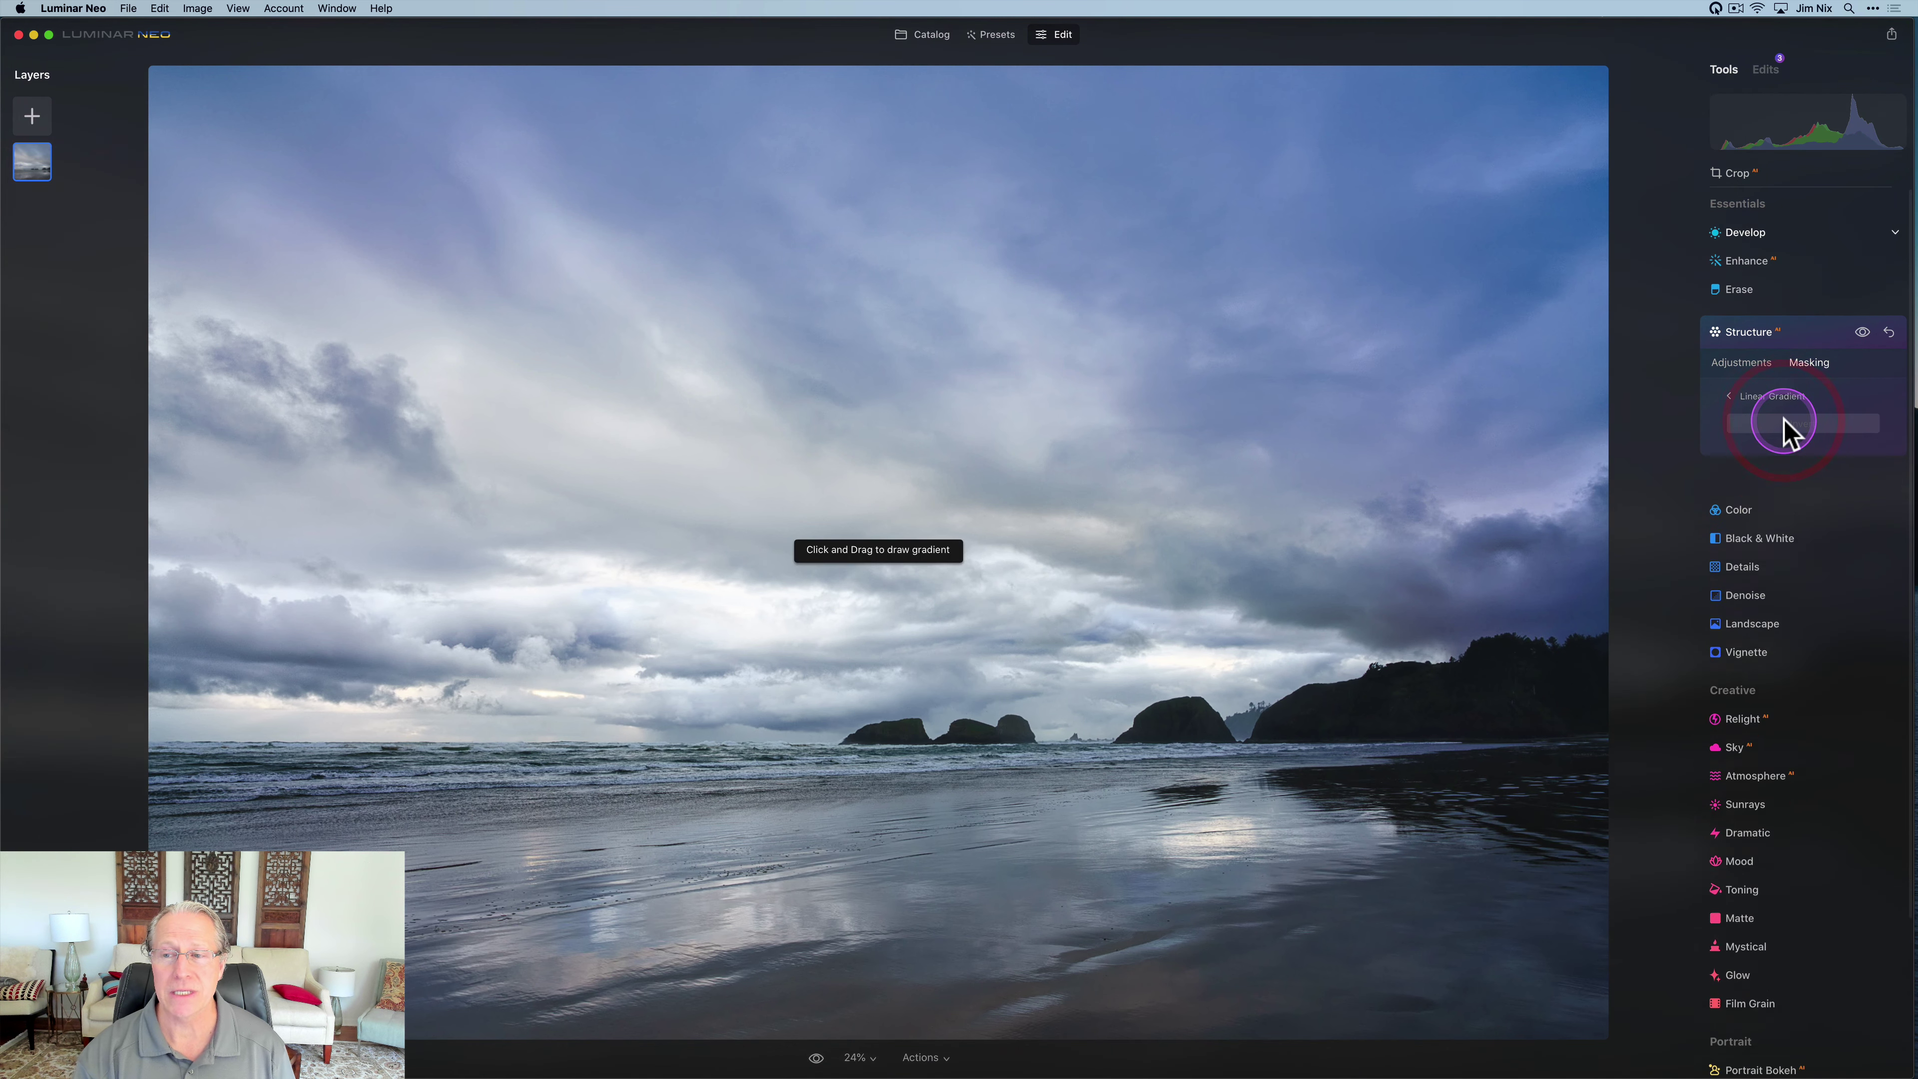
pyautogui.moveTo(925, 810)
pyautogui.mouseDown()
pyautogui.moveTo(921, 730)
pyautogui.moveTo(939, 802)
pyautogui.mouseUp()
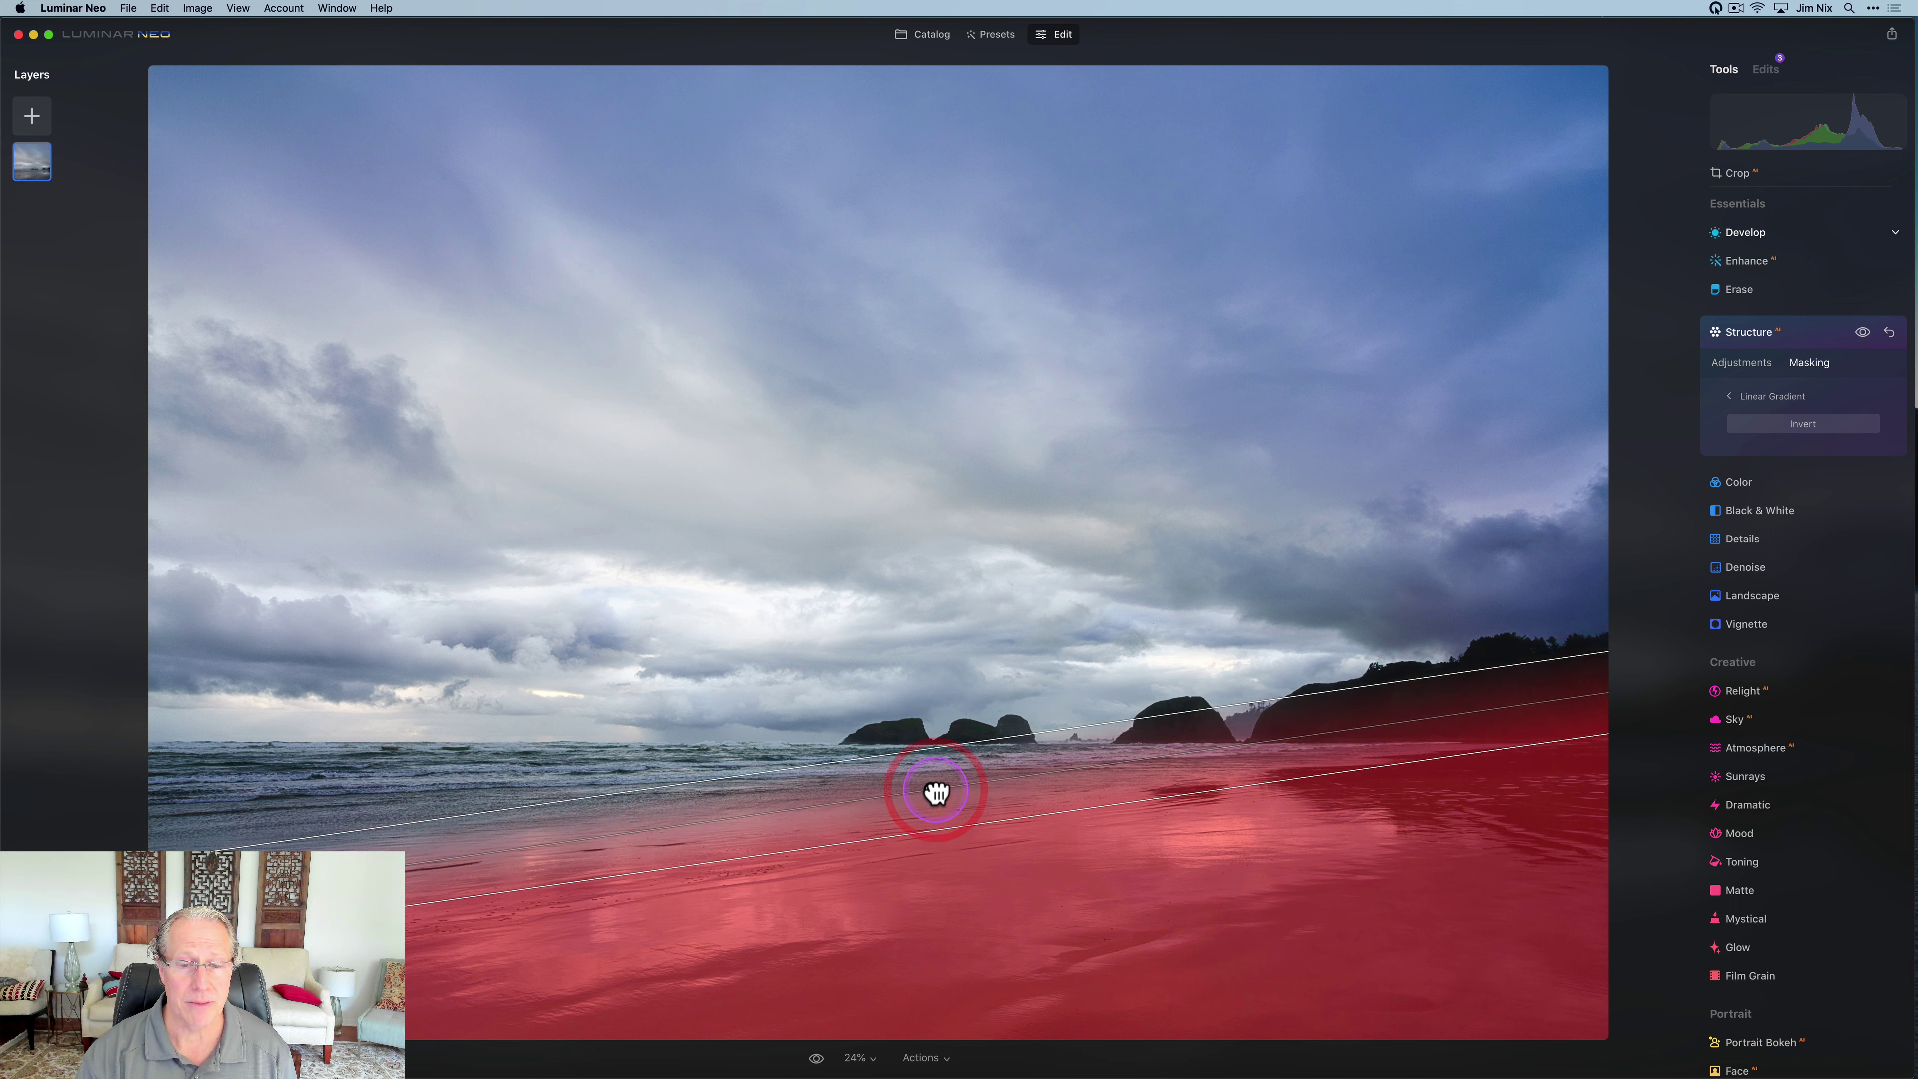
pyautogui.moveTo(1053, 773); pyautogui.dragTo(958, 738)
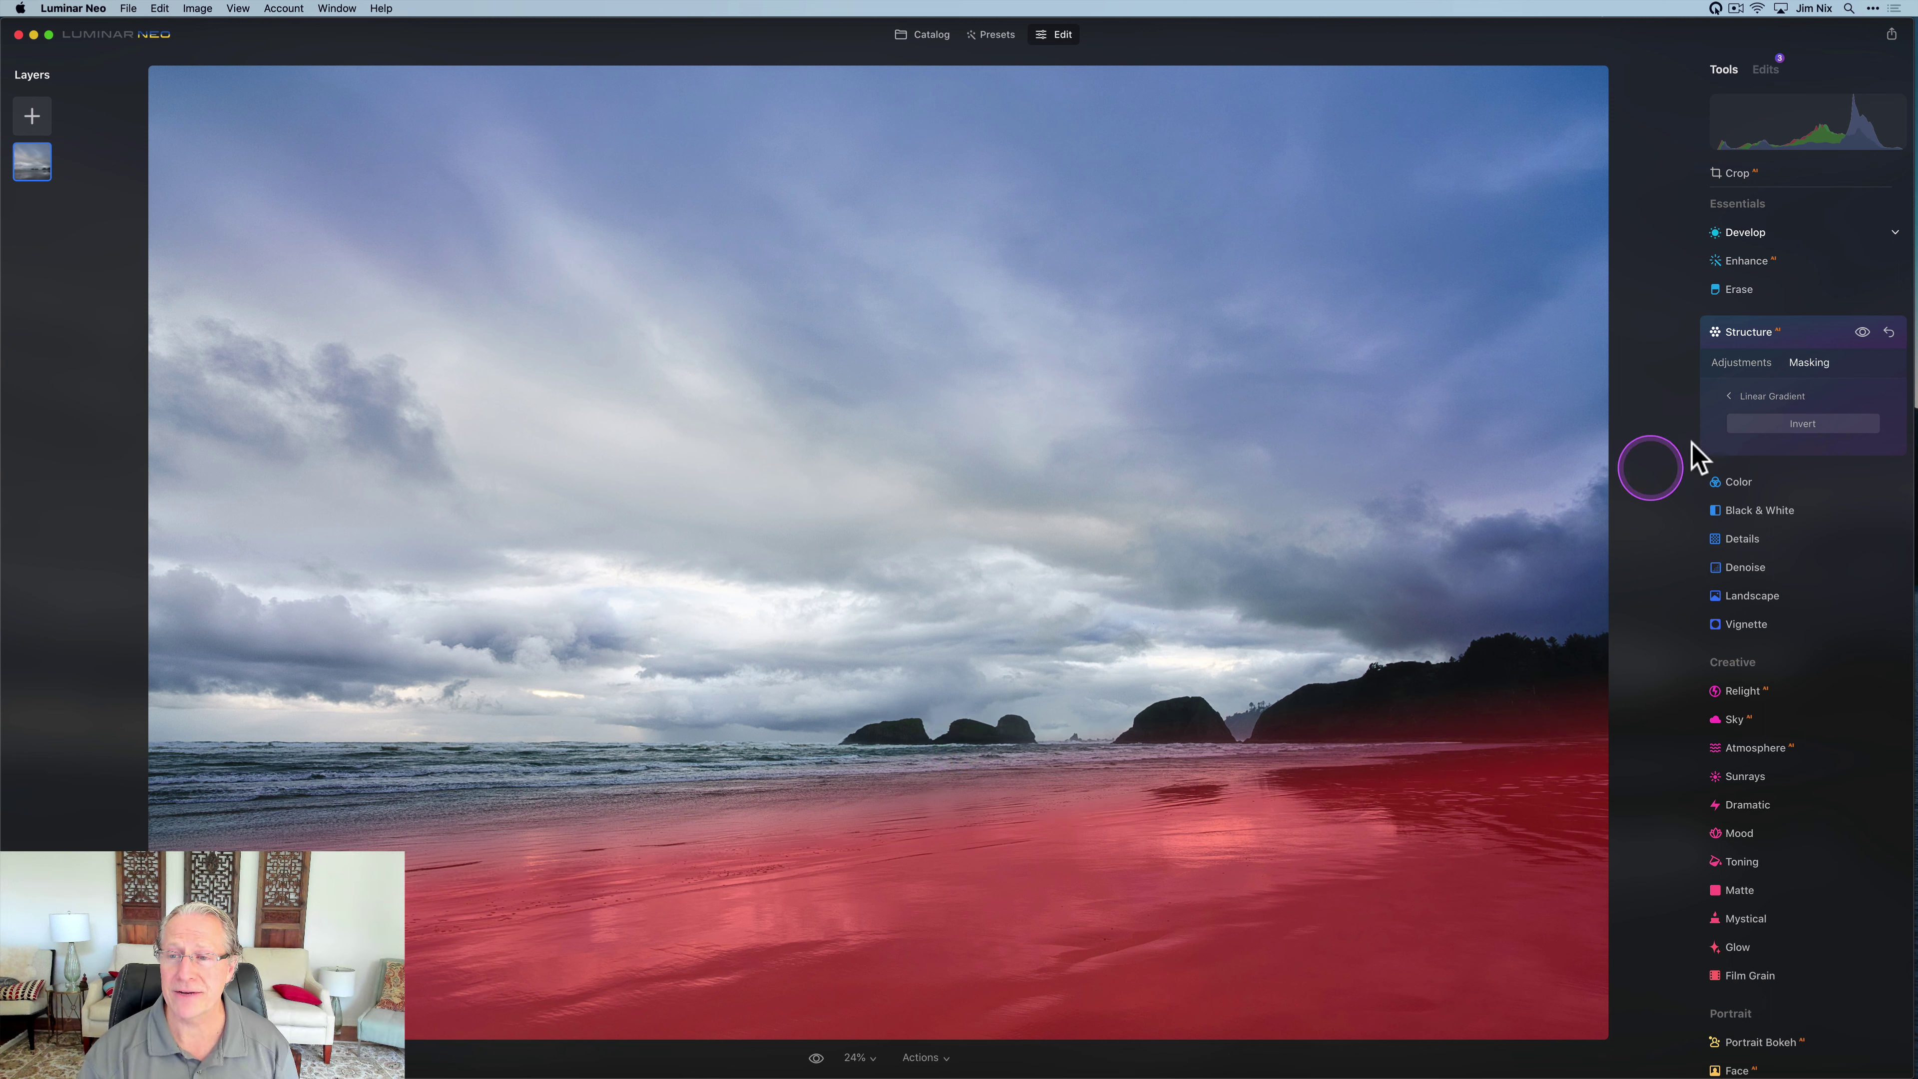
pyautogui.click(1730, 395)
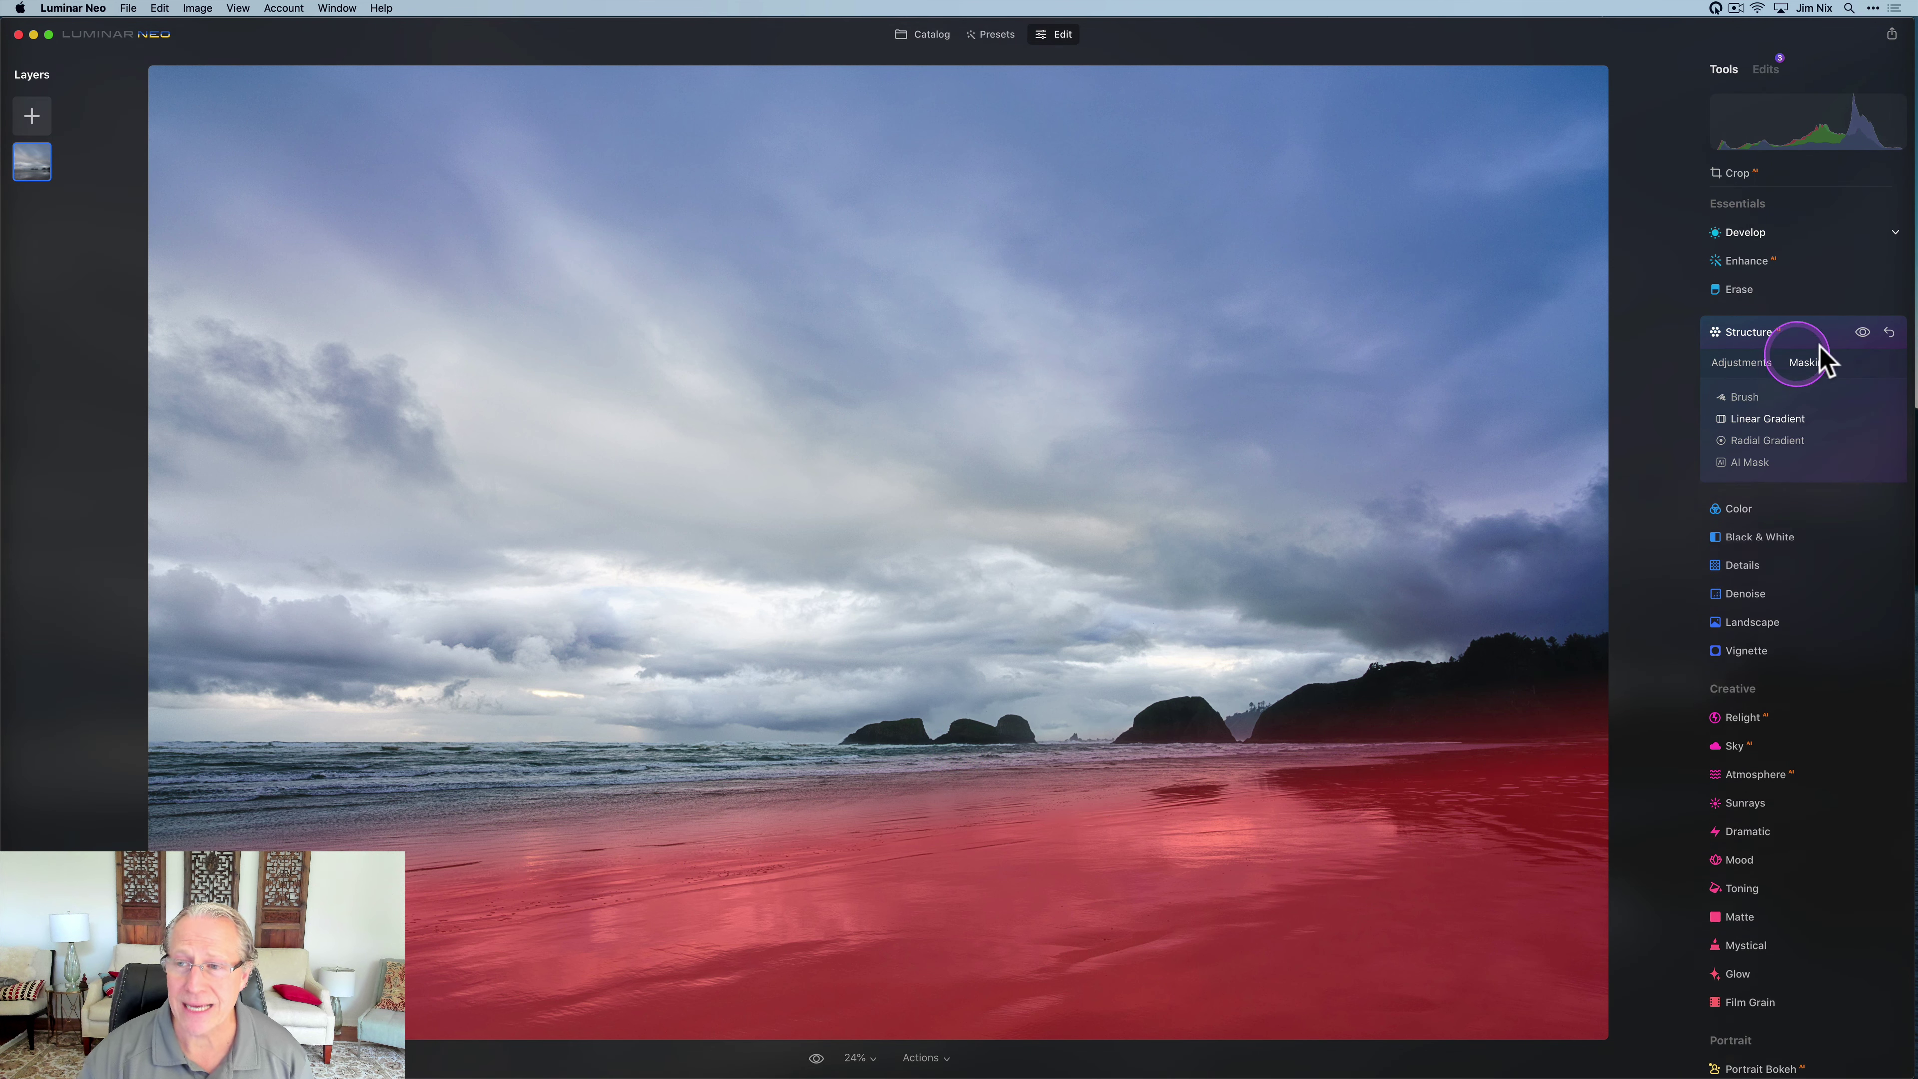
pyautogui.click(1741, 362)
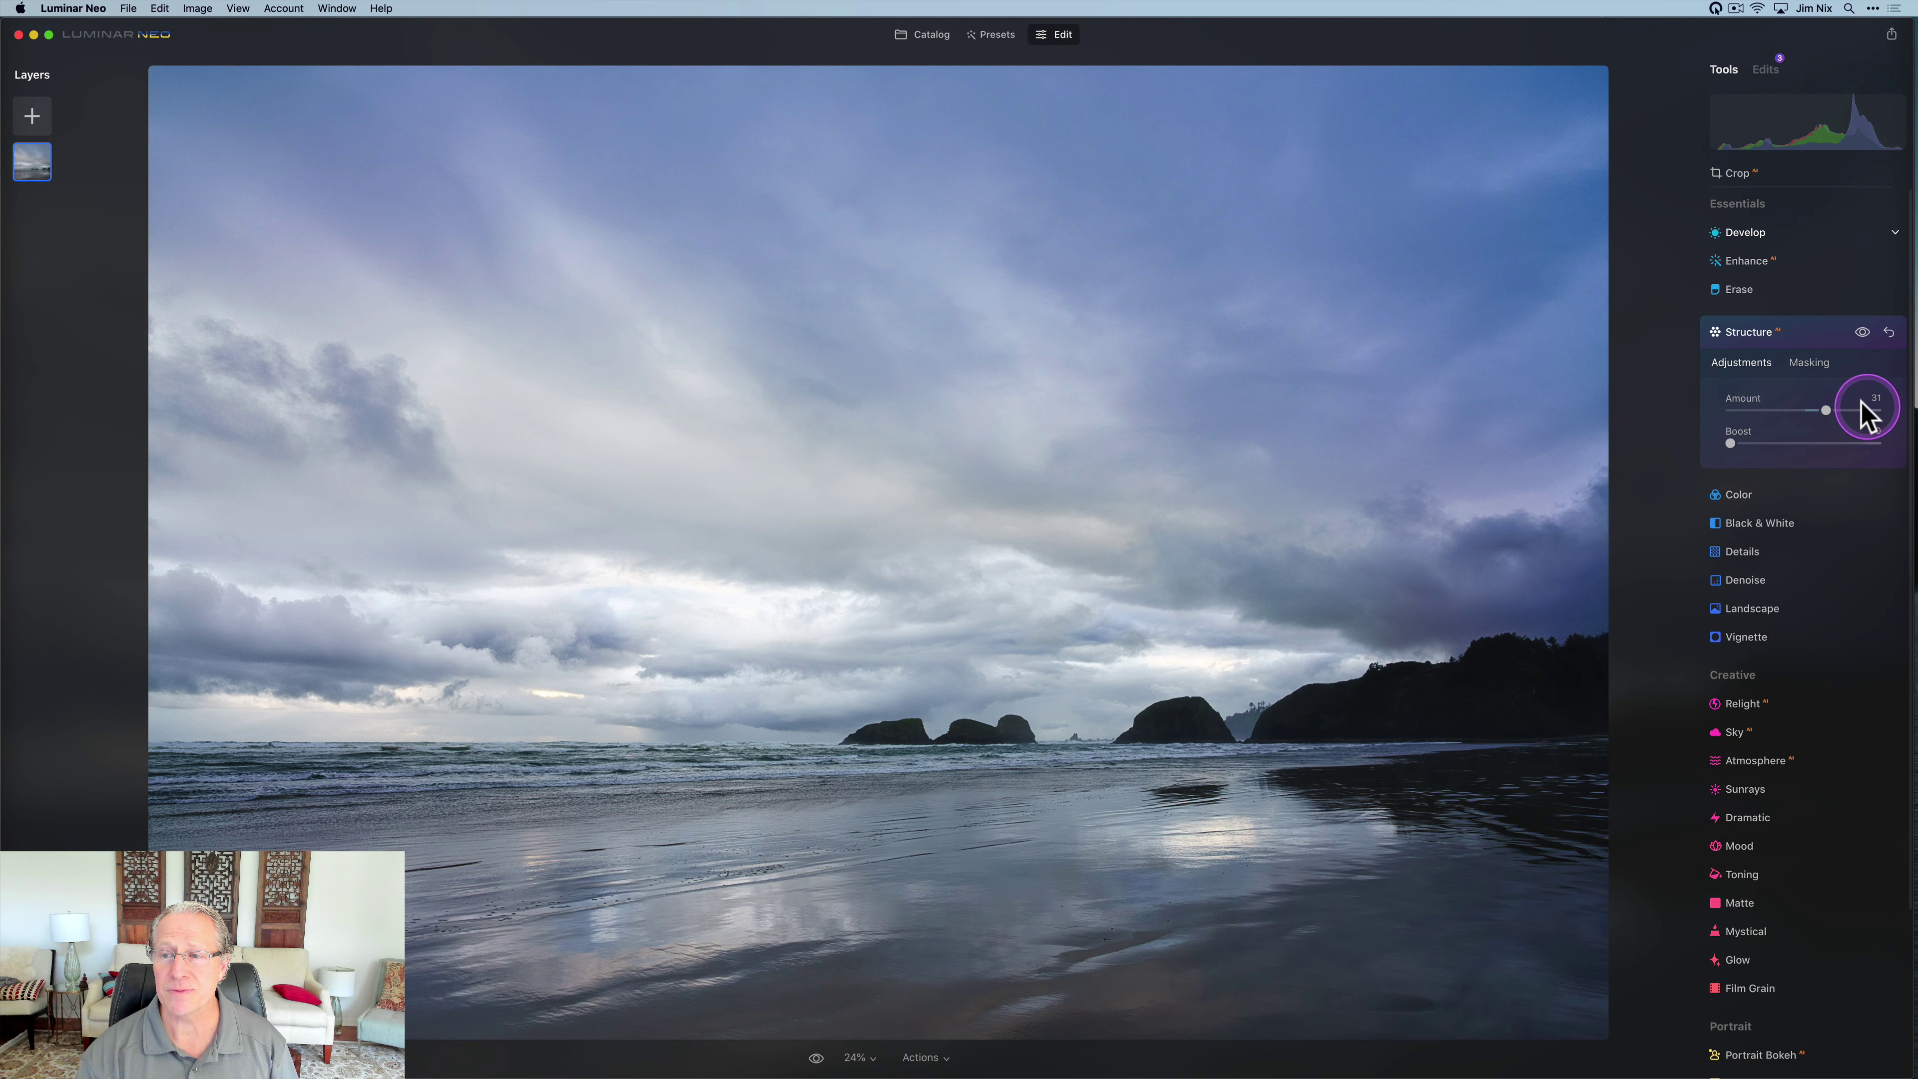
# Step: Compare the photo with and without the beach Structure effect and close the tool
pyautogui.click(1862, 333)
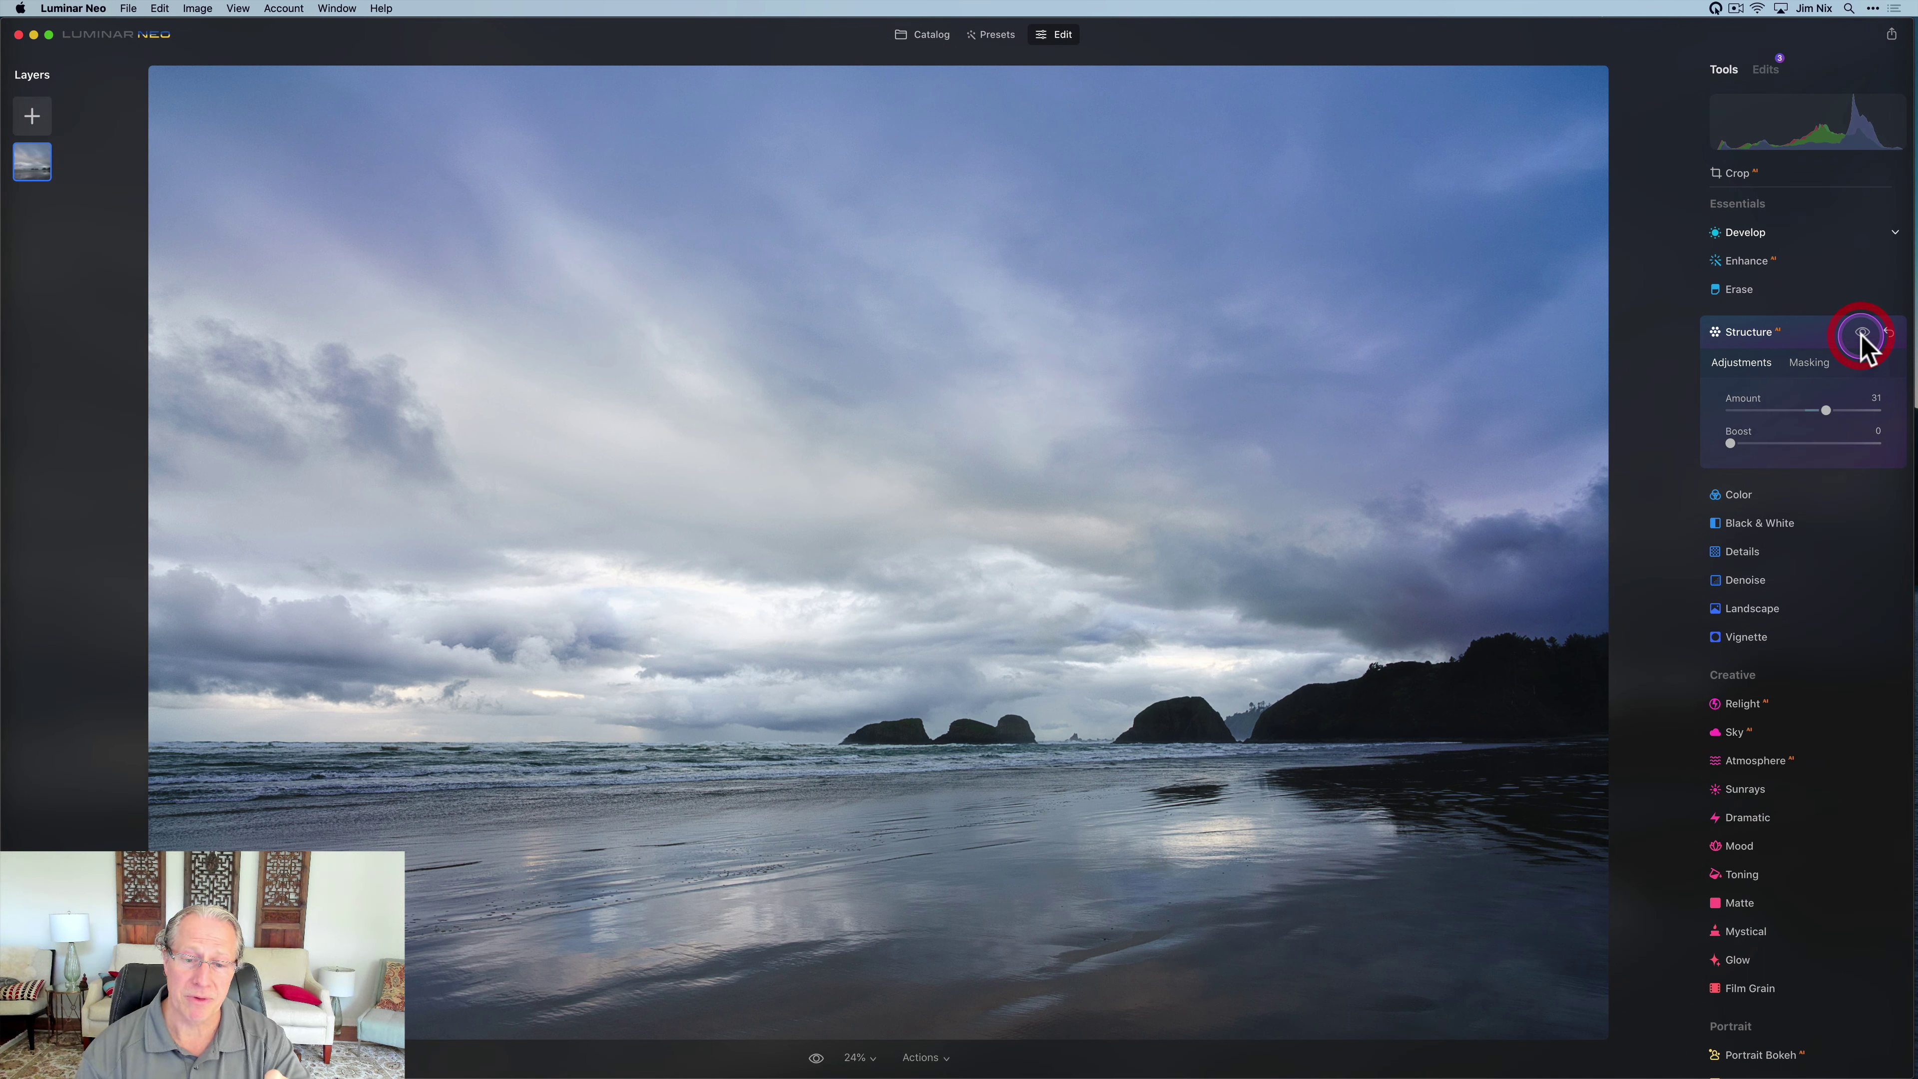
pyautogui.click(1862, 333)
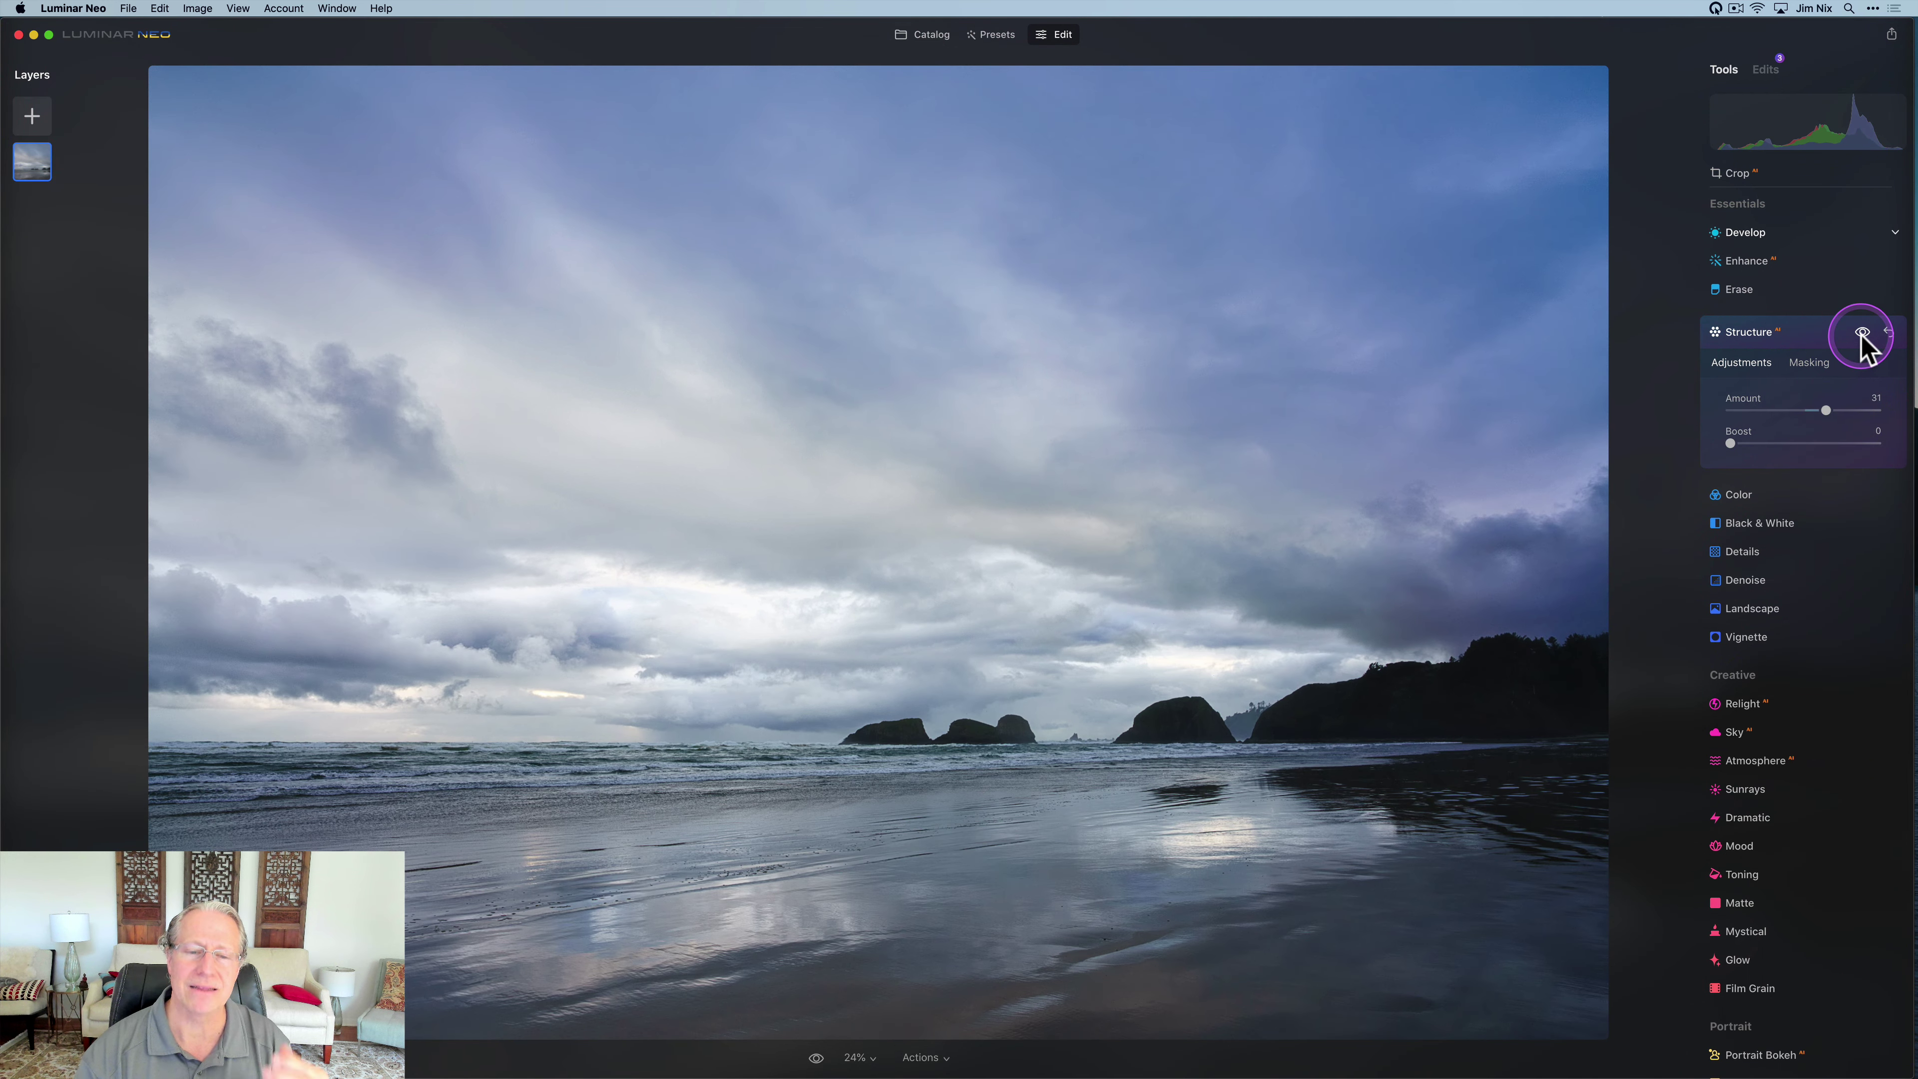
pyautogui.click(1767, 336)
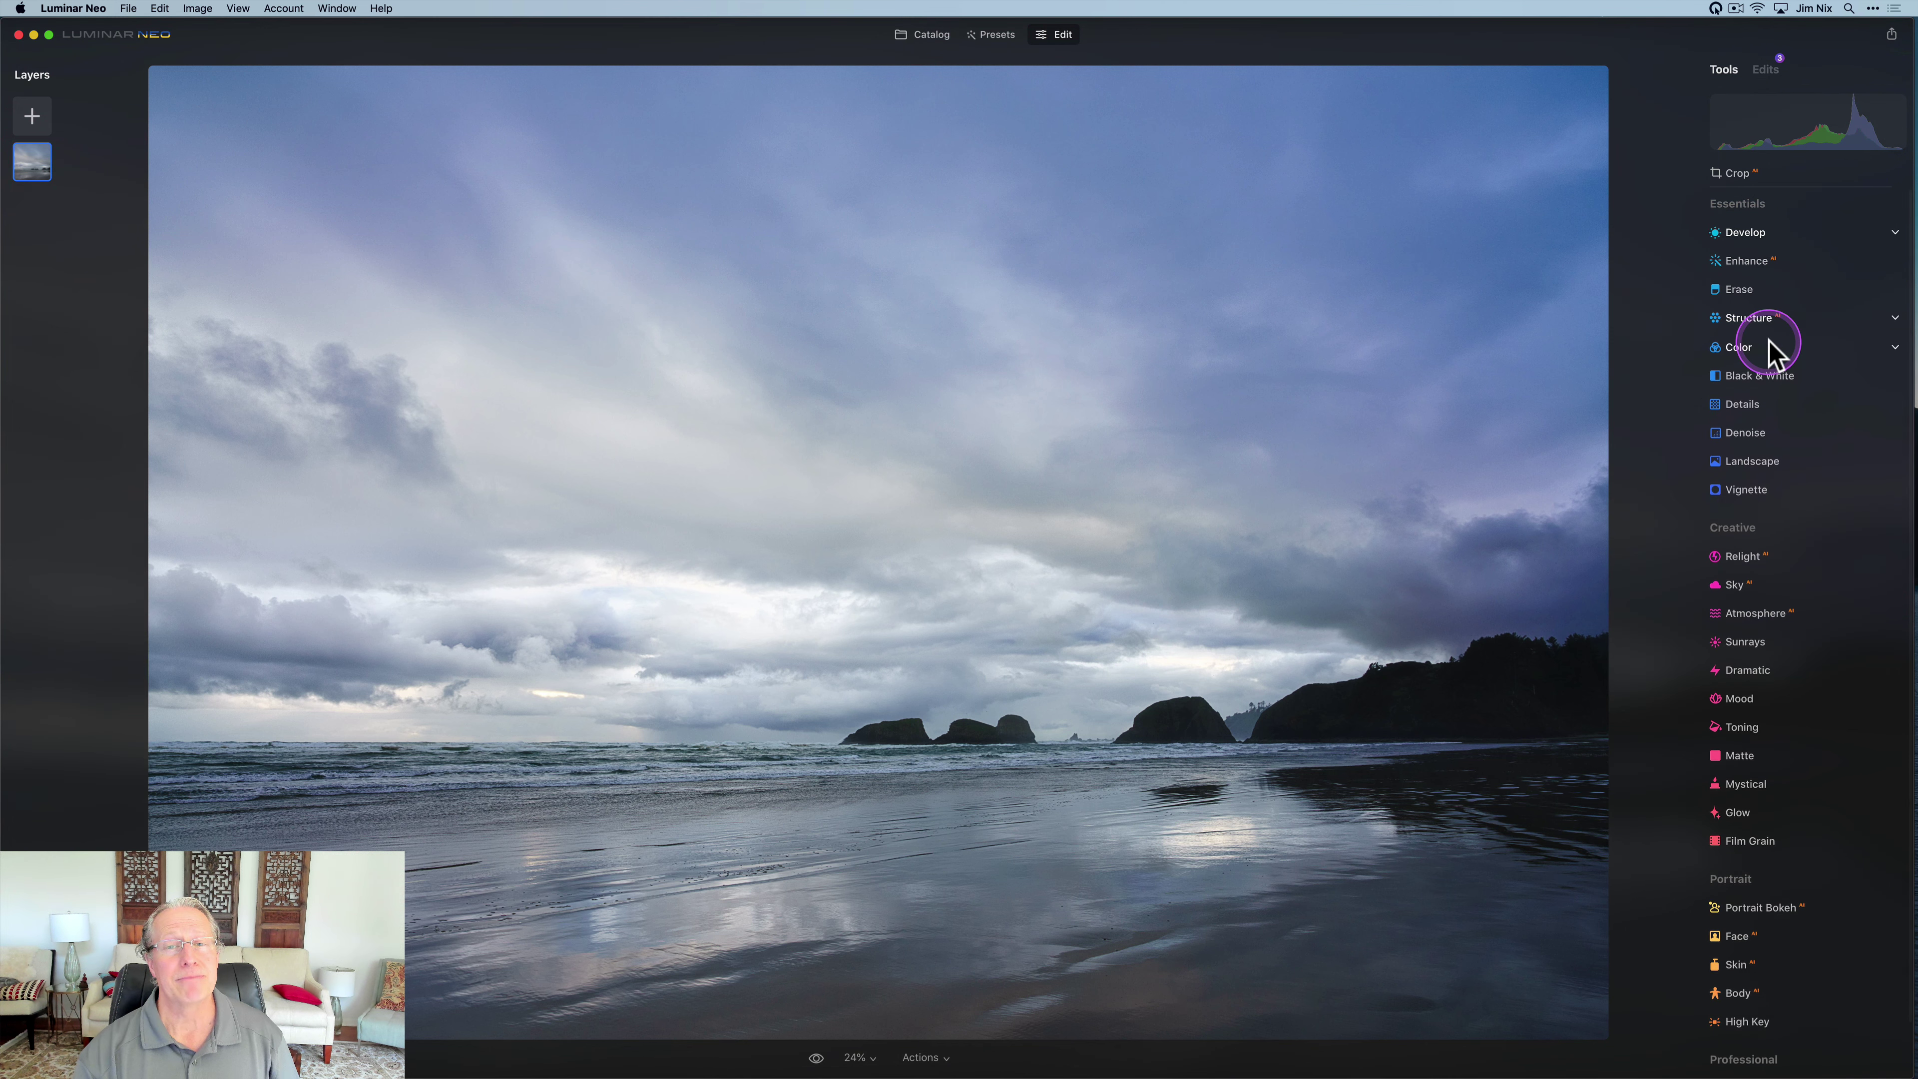
# Step: Apply Structure a third time with an Amount of 38
pyautogui.click(1763, 320)
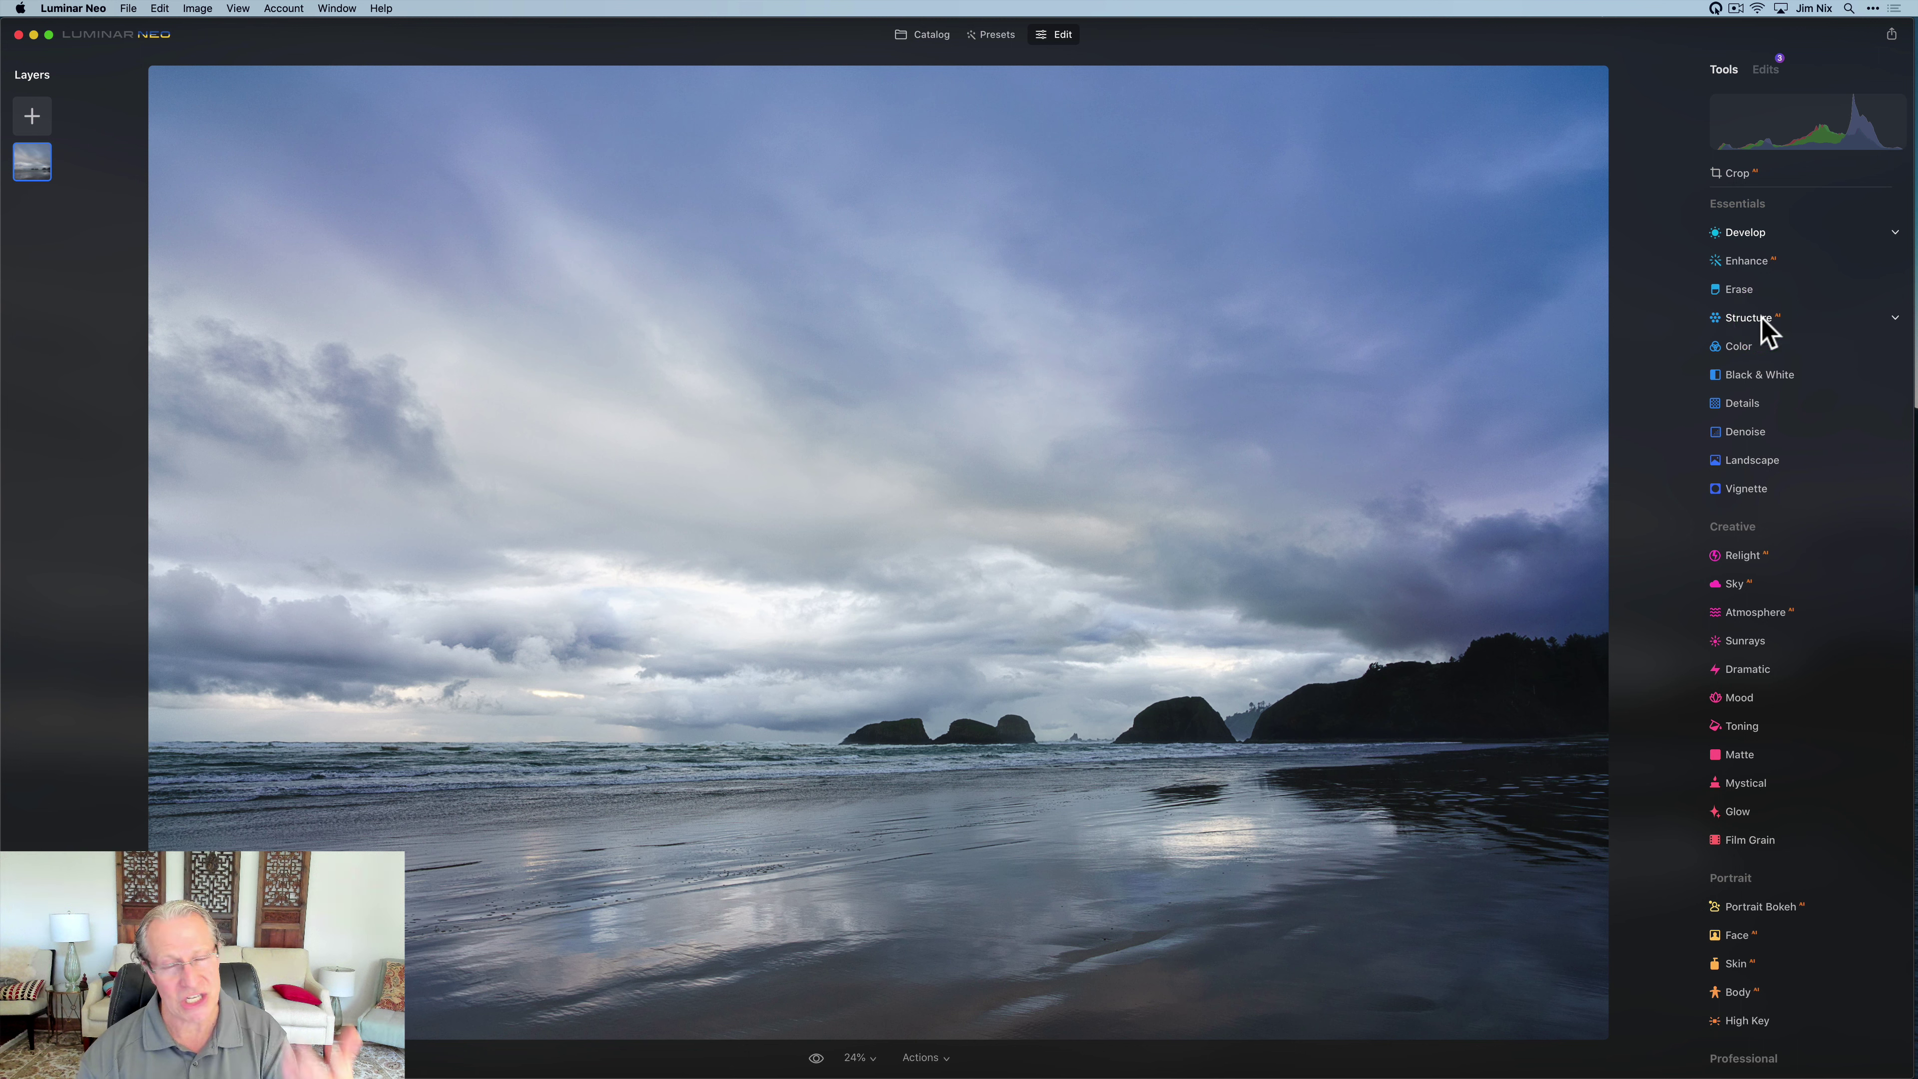
pyautogui.click(1765, 326)
pyautogui.click(1793, 408)
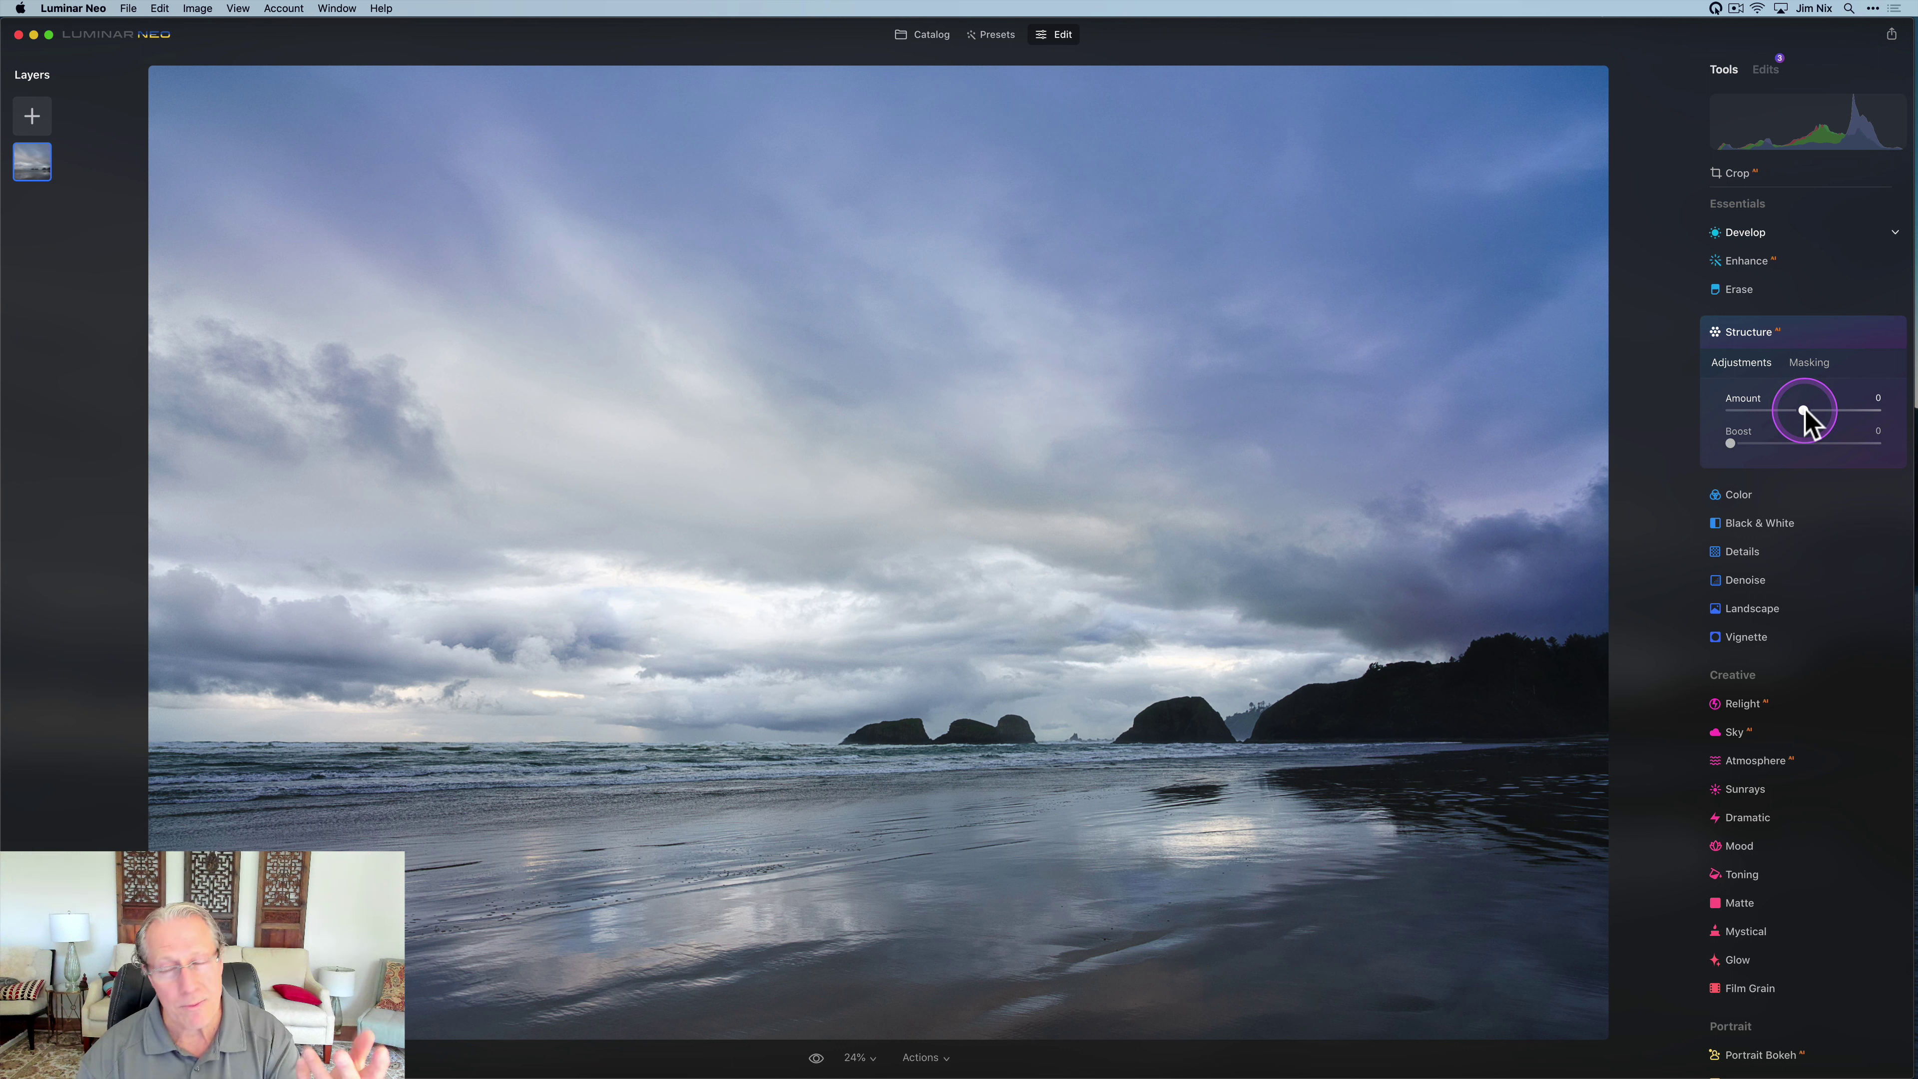
pyautogui.moveTo(1804, 411); pyautogui.dragTo(1833, 413)
# Step: Limit the third Structure effect to the upper sky with a slightly tilted linear gradient mask fading out above the horizon
pyautogui.click(1812, 368)
pyautogui.click(1754, 421)
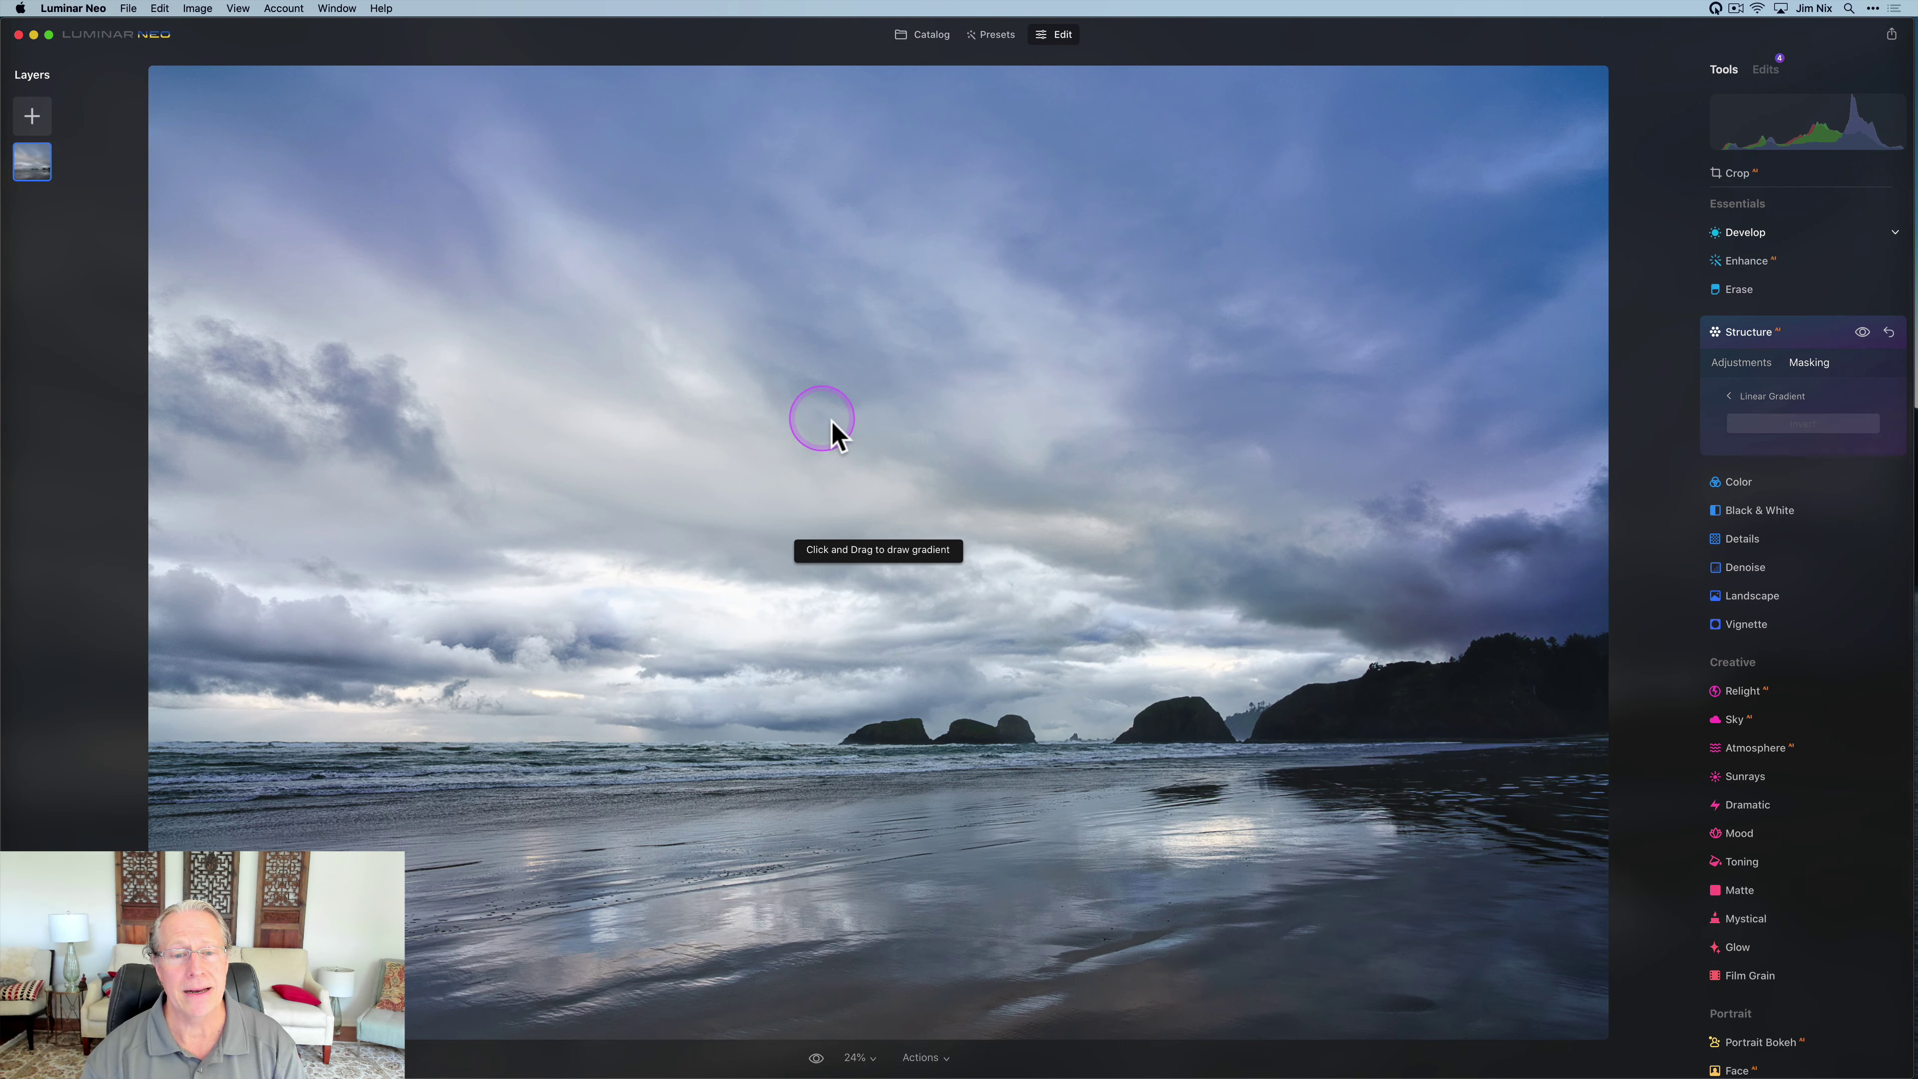
pyautogui.moveTo(873, 446)
pyautogui.mouseDown()
pyautogui.moveTo(853, 621)
pyautogui.moveTo(868, 666)
pyautogui.mouseUp()
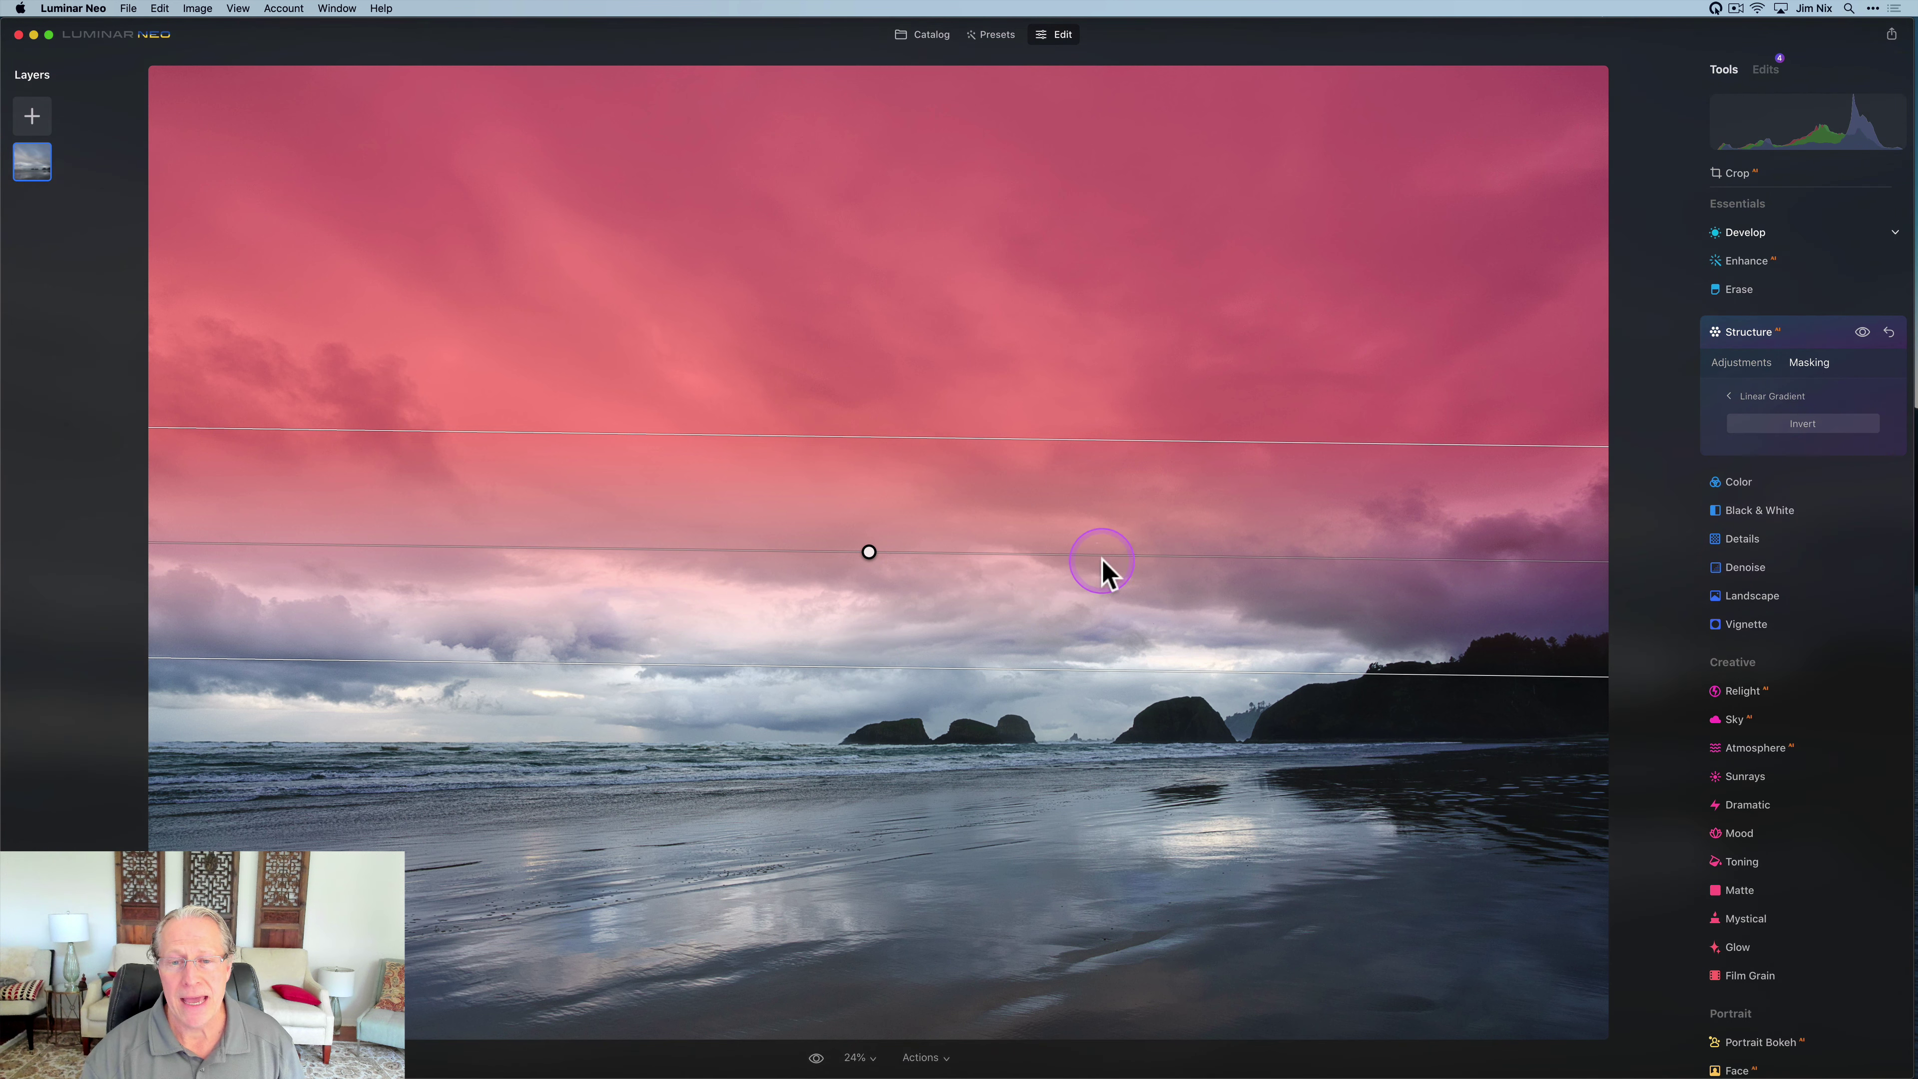
pyautogui.moveTo(1102, 573); pyautogui.dragTo(1121, 566)
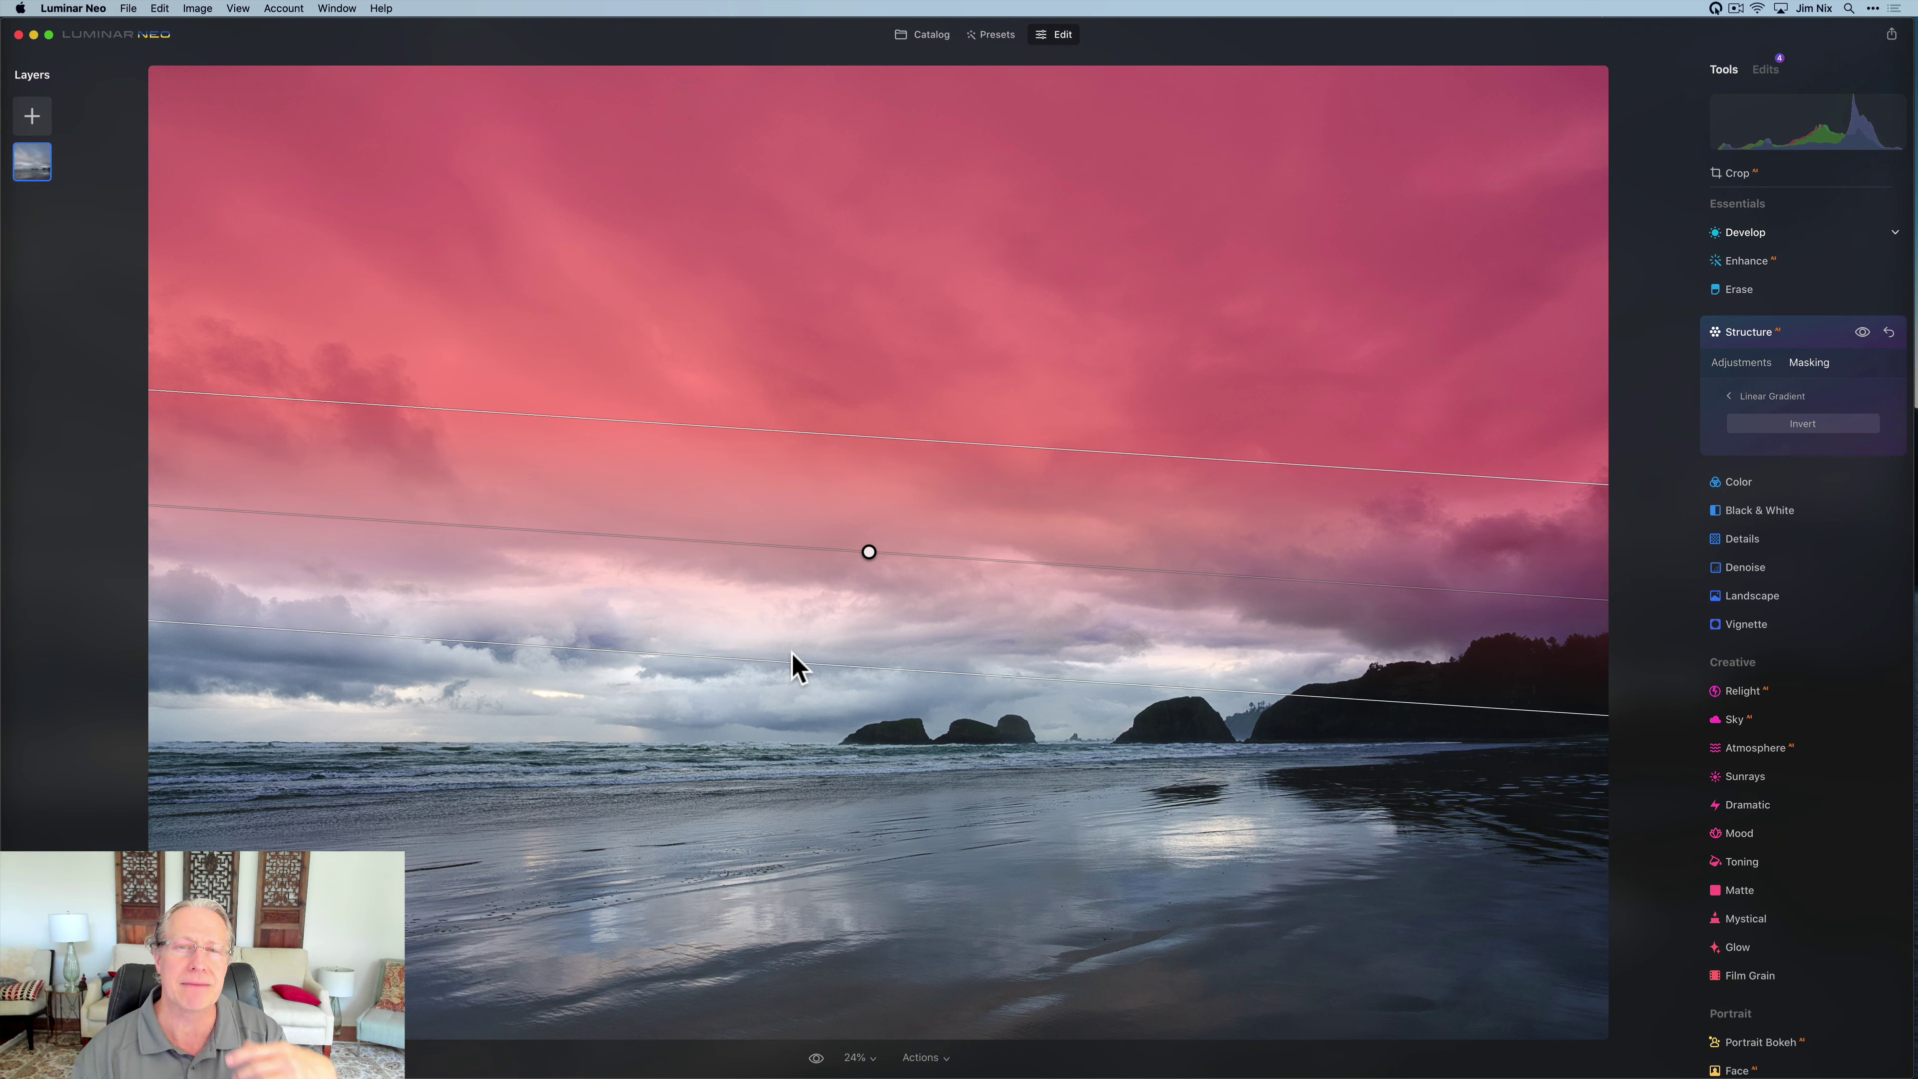
pyautogui.click(1729, 396)
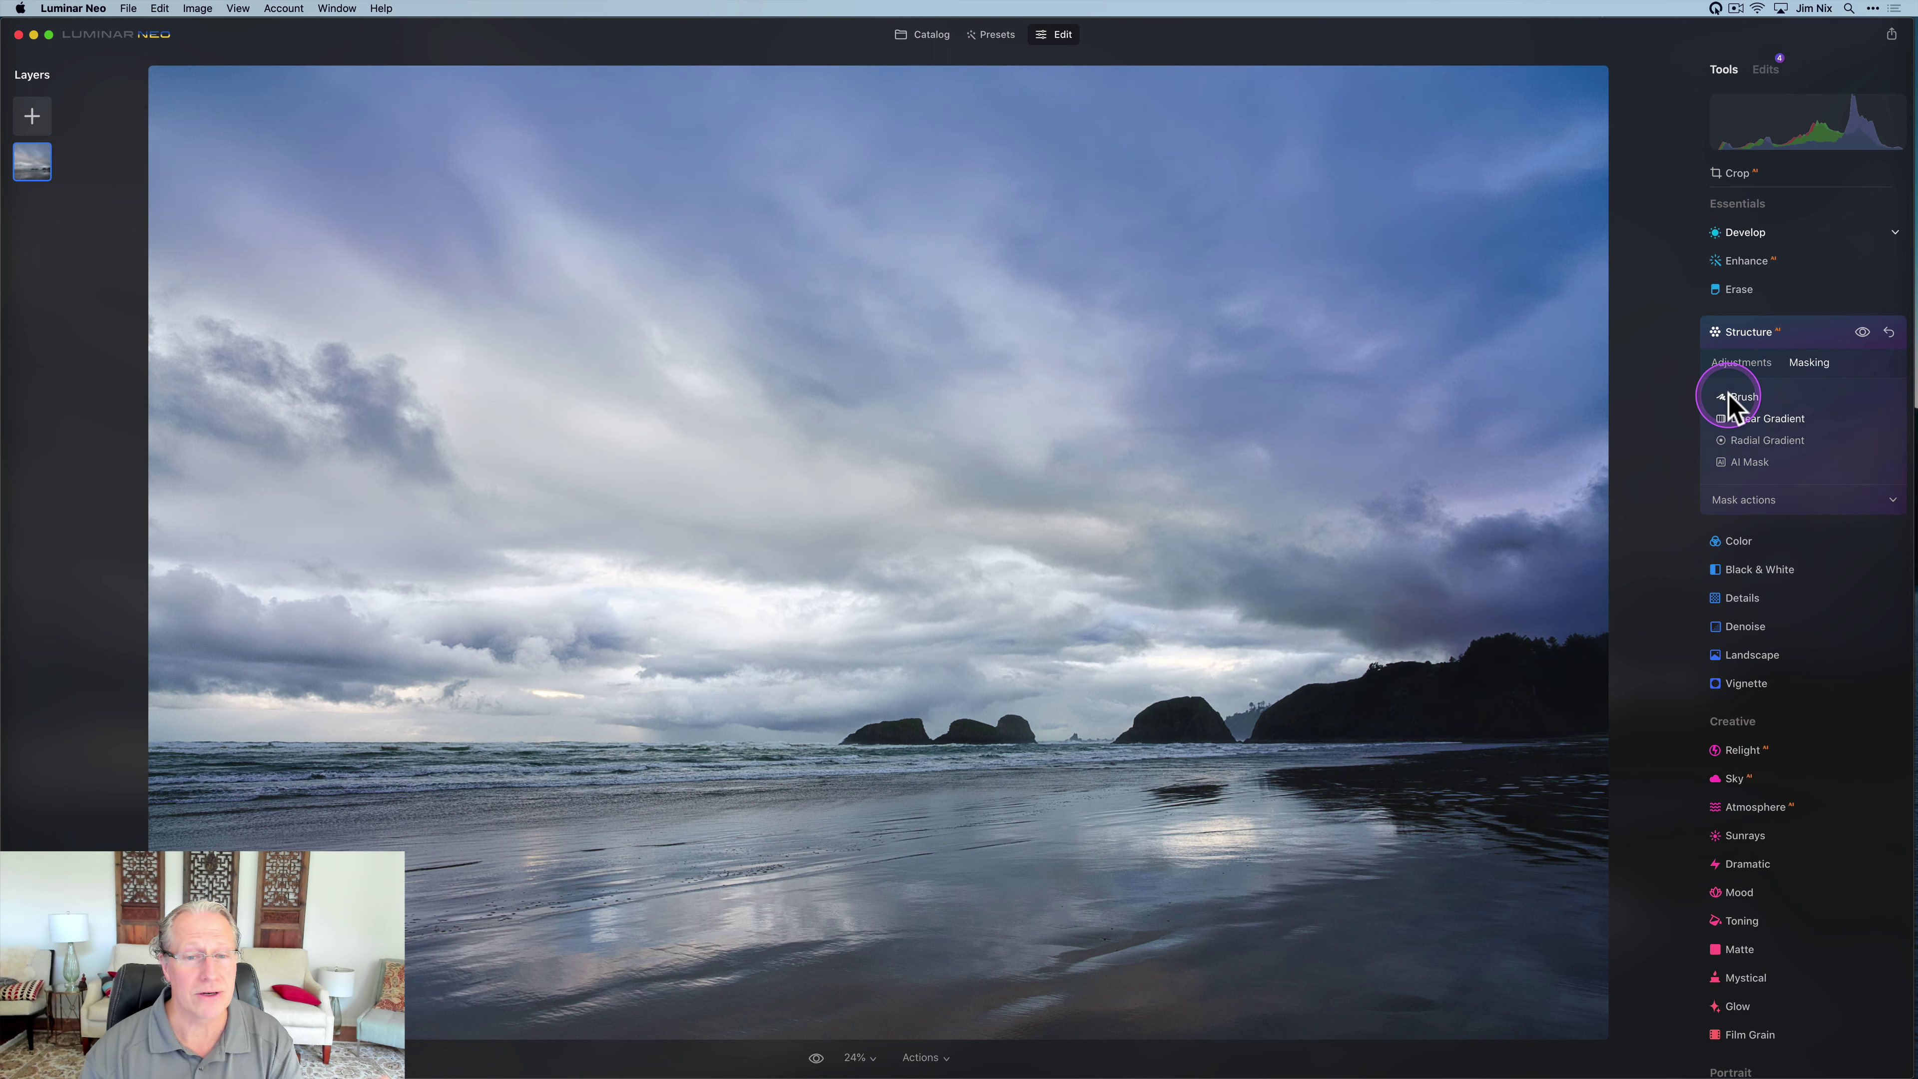
pyautogui.click(1744, 364)
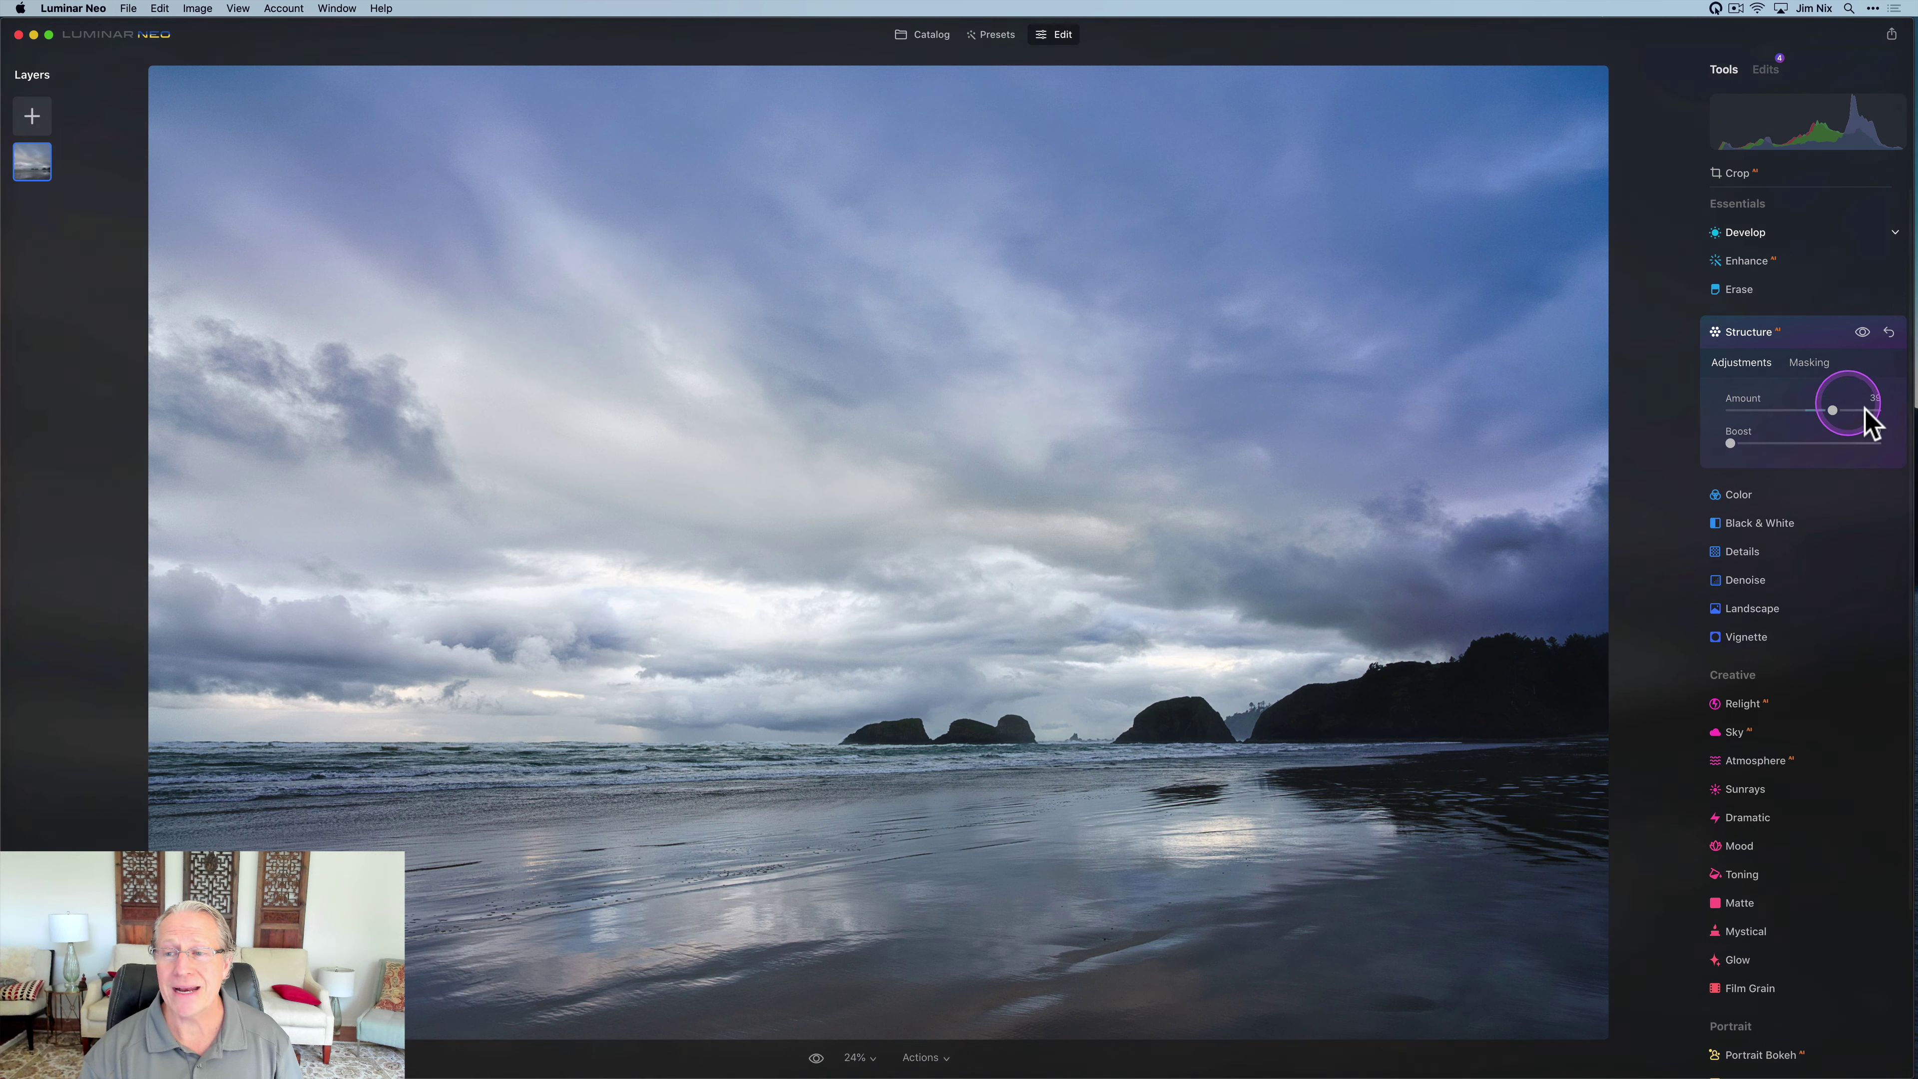
# Step: Set the upper-sky Structure Amount to 50 and compare the photo with and without the effect
pyautogui.click(1862, 333)
pyautogui.click(1863, 333)
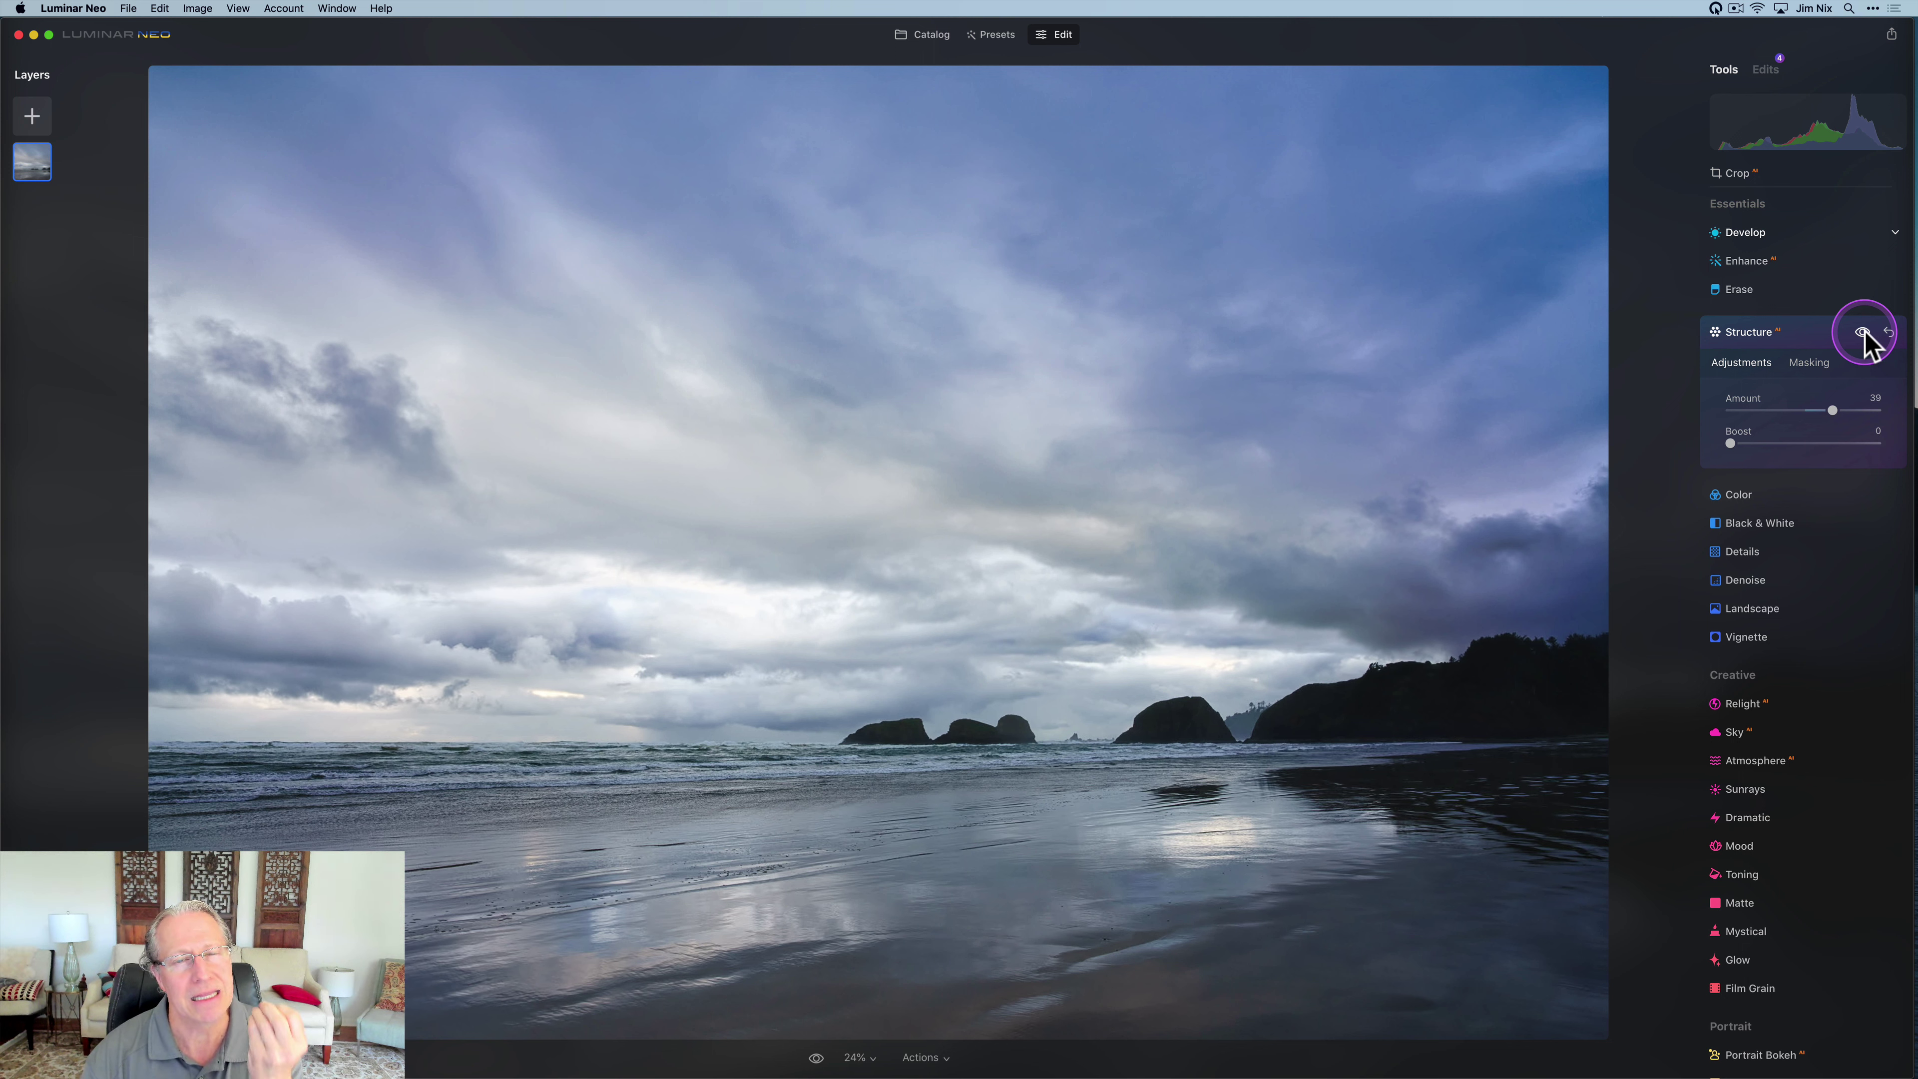
pyautogui.moveTo(1833, 408)
pyautogui.mouseDown()
pyautogui.moveTo(1880, 404)
pyautogui.moveTo(1843, 409)
pyautogui.mouseUp()
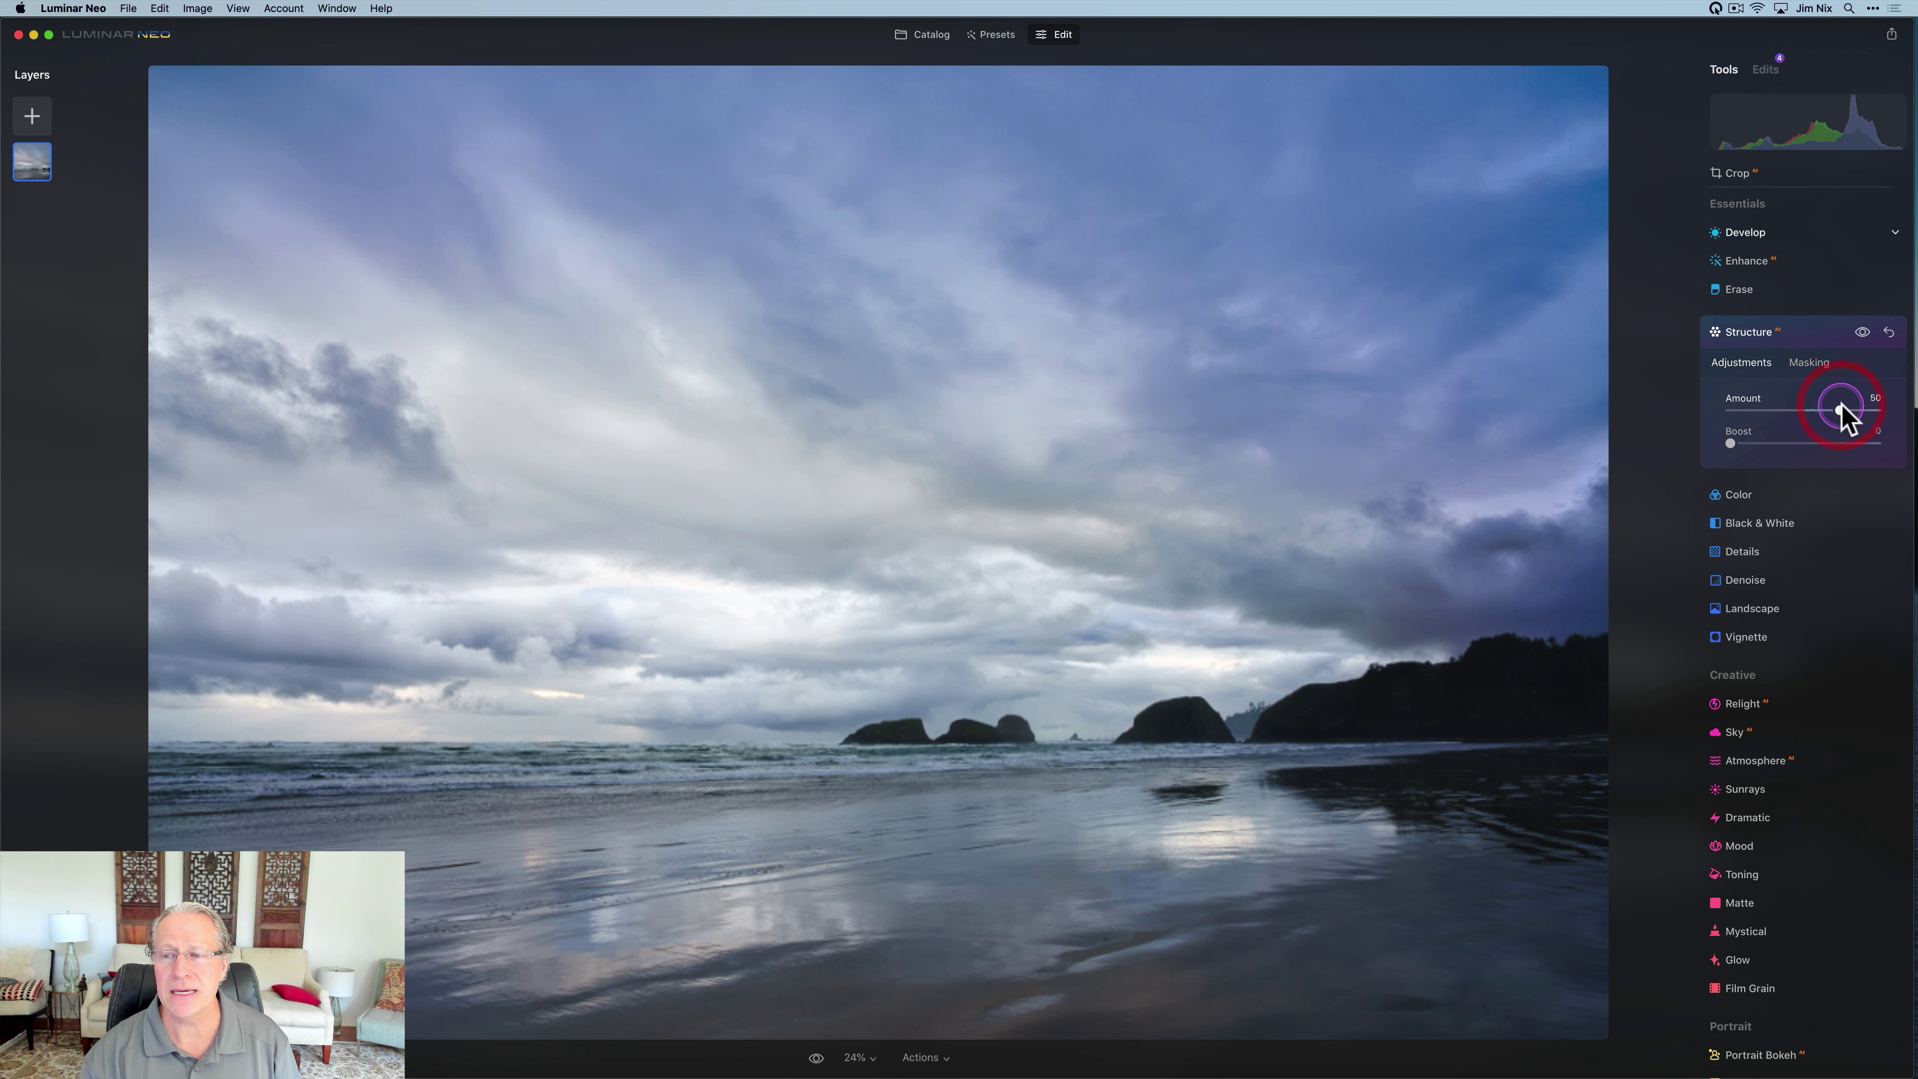
pyautogui.click(1862, 333)
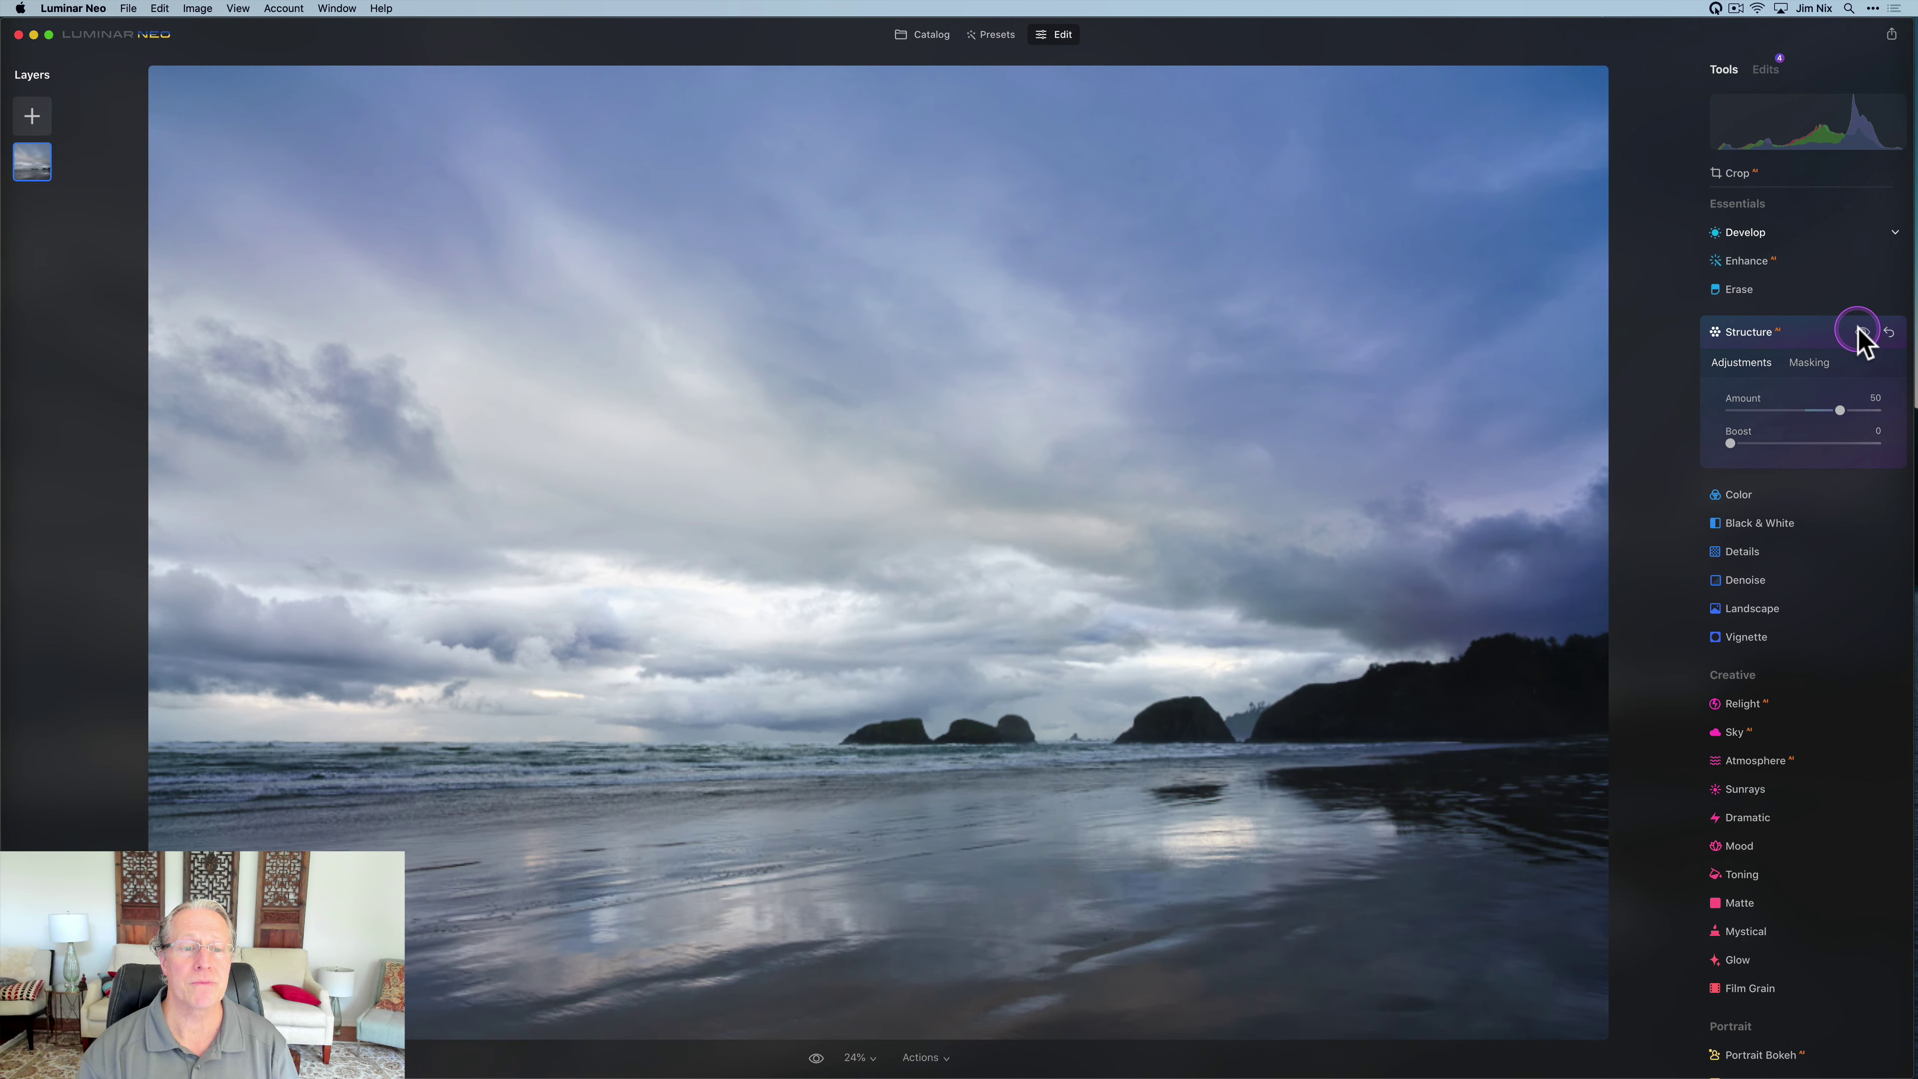
pyautogui.click(1861, 333)
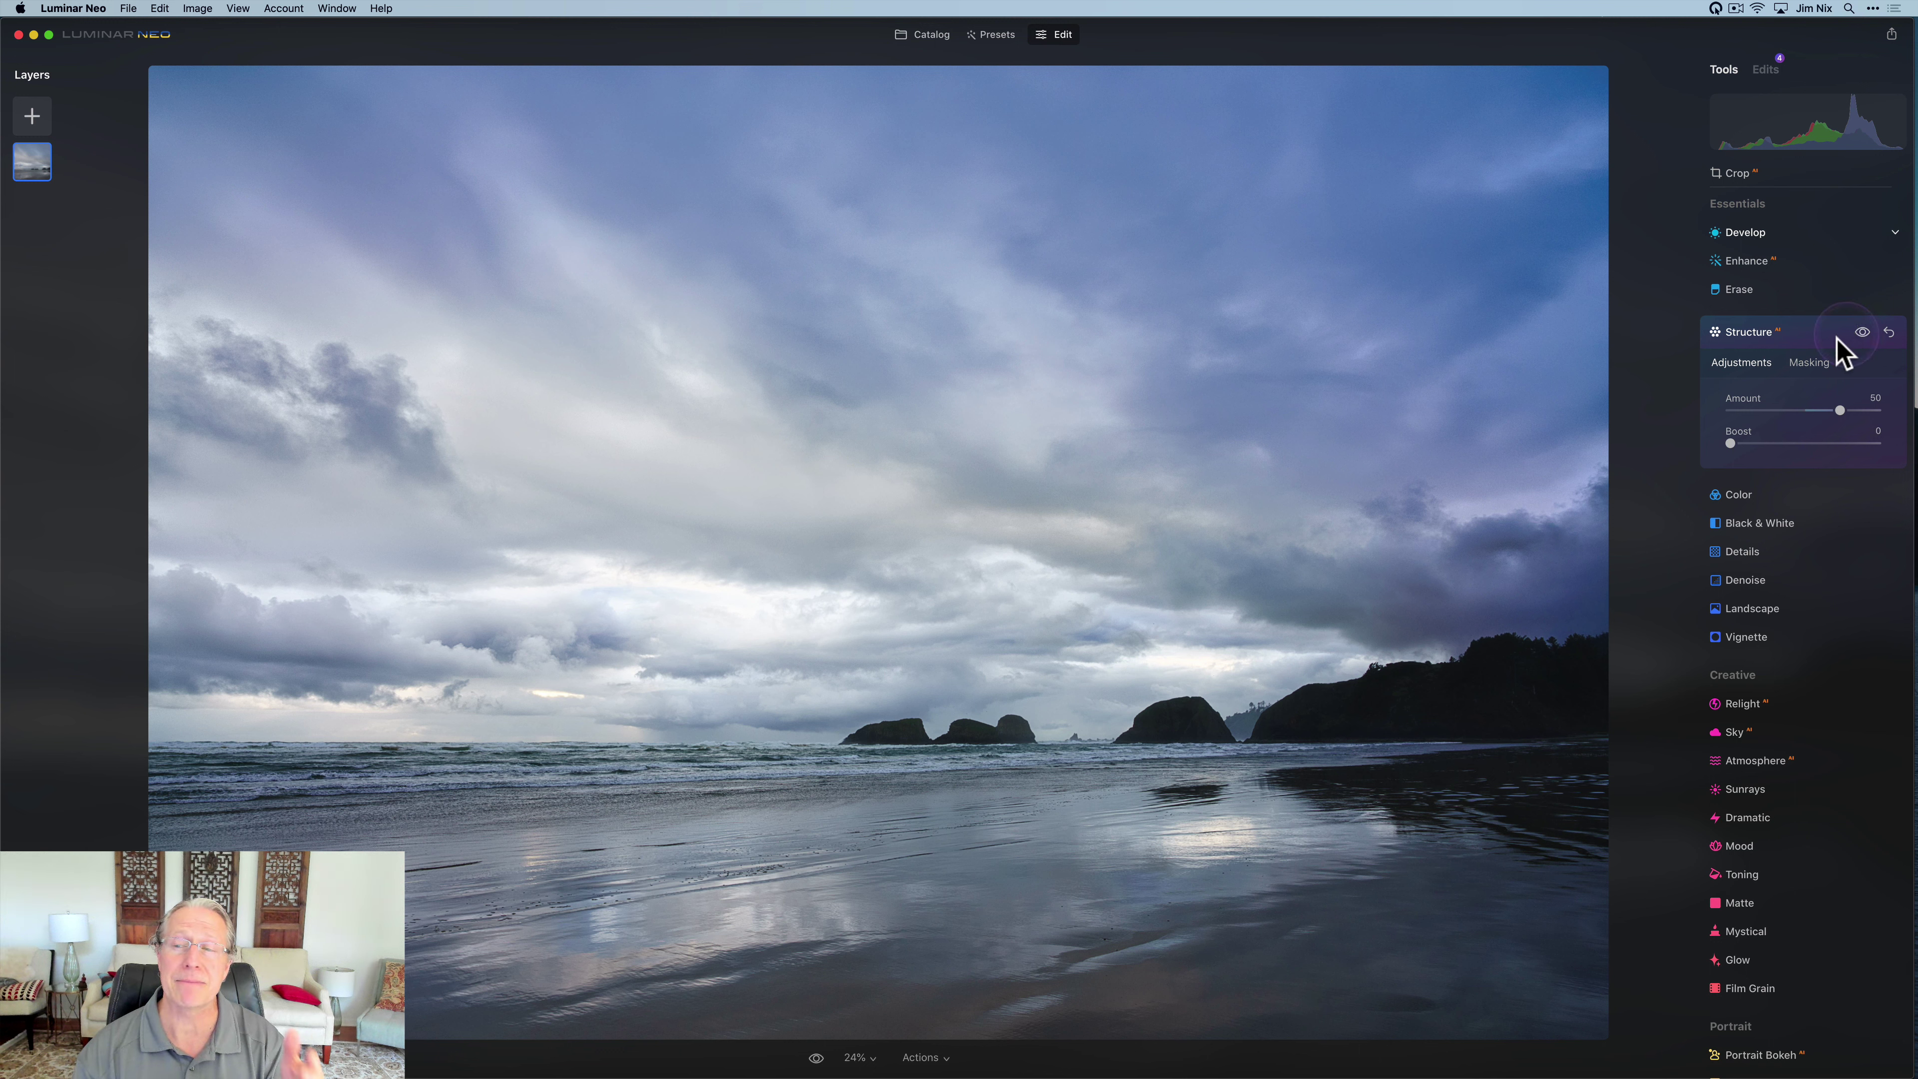
pyautogui.click(1796, 336)
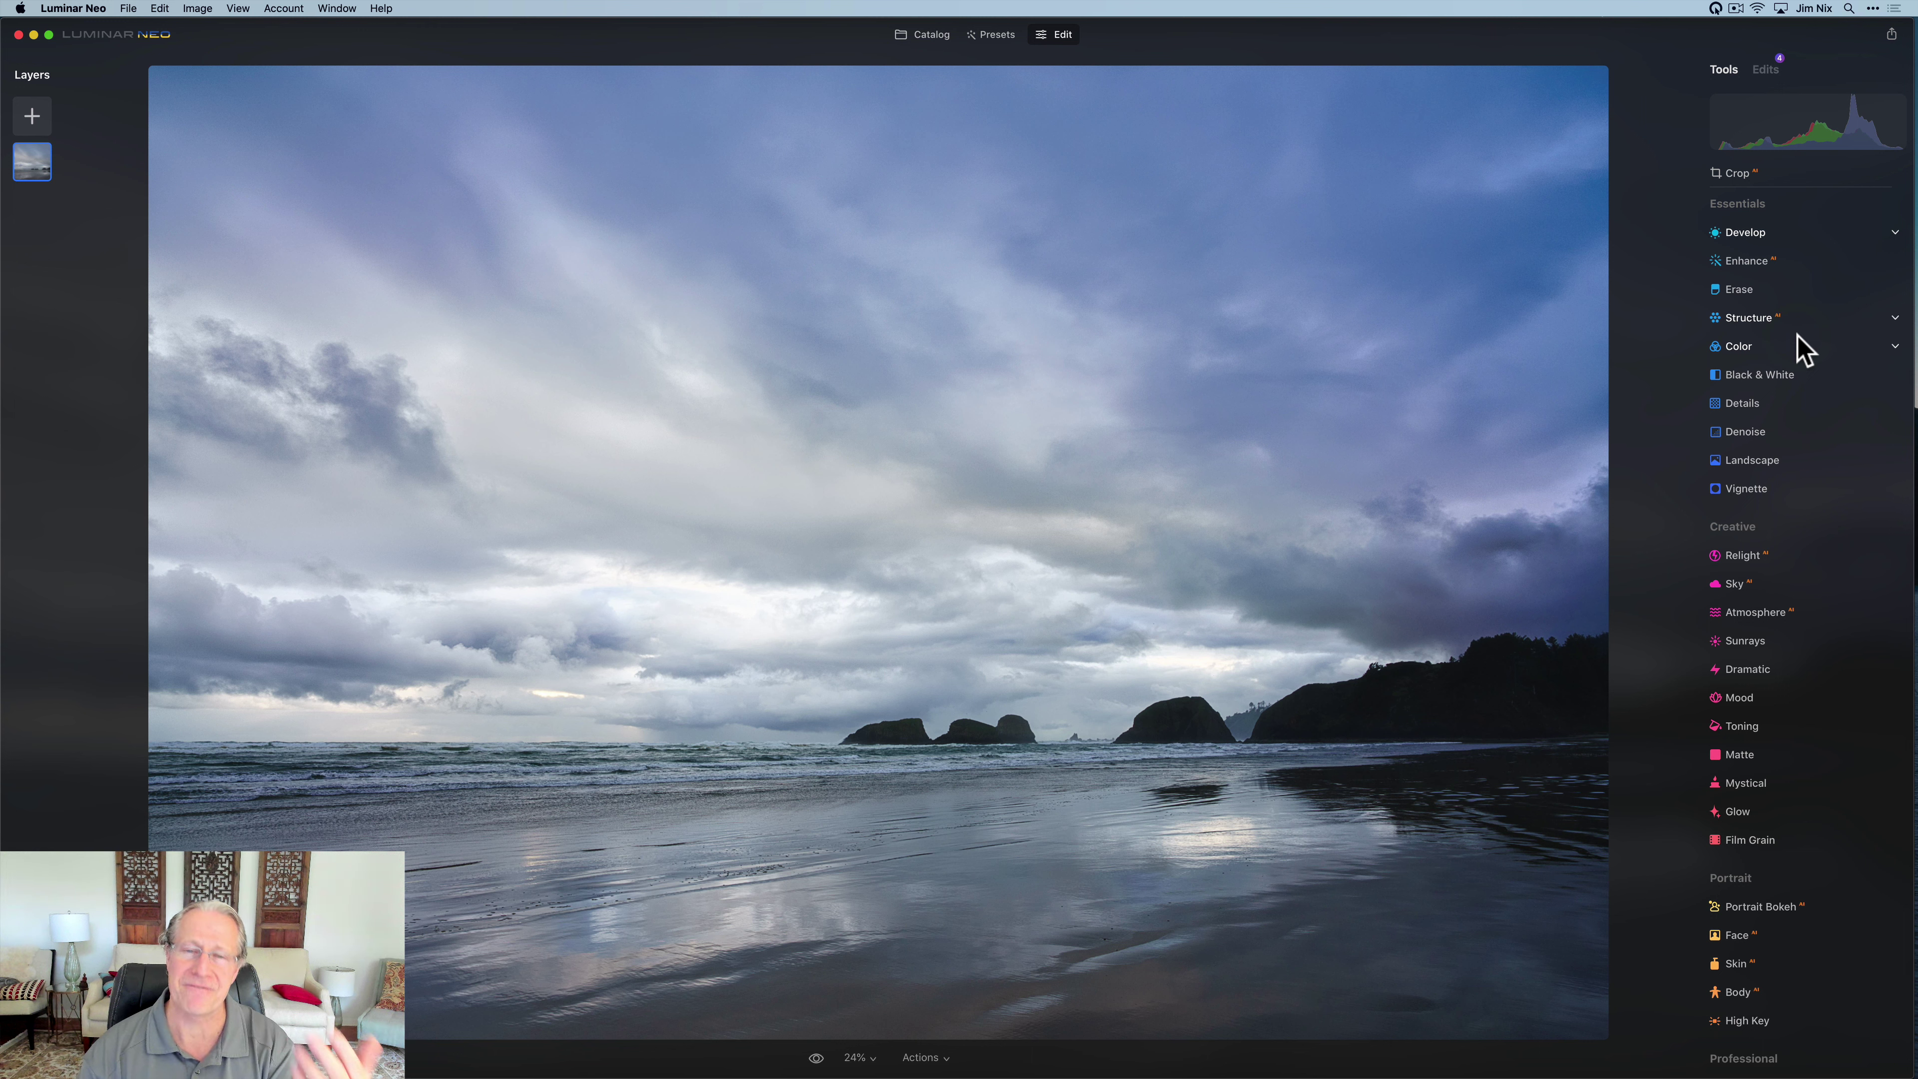
# Step: Reduce the photo's noise with a Denoise Luminosity of 48
pyautogui.click(1759, 460)
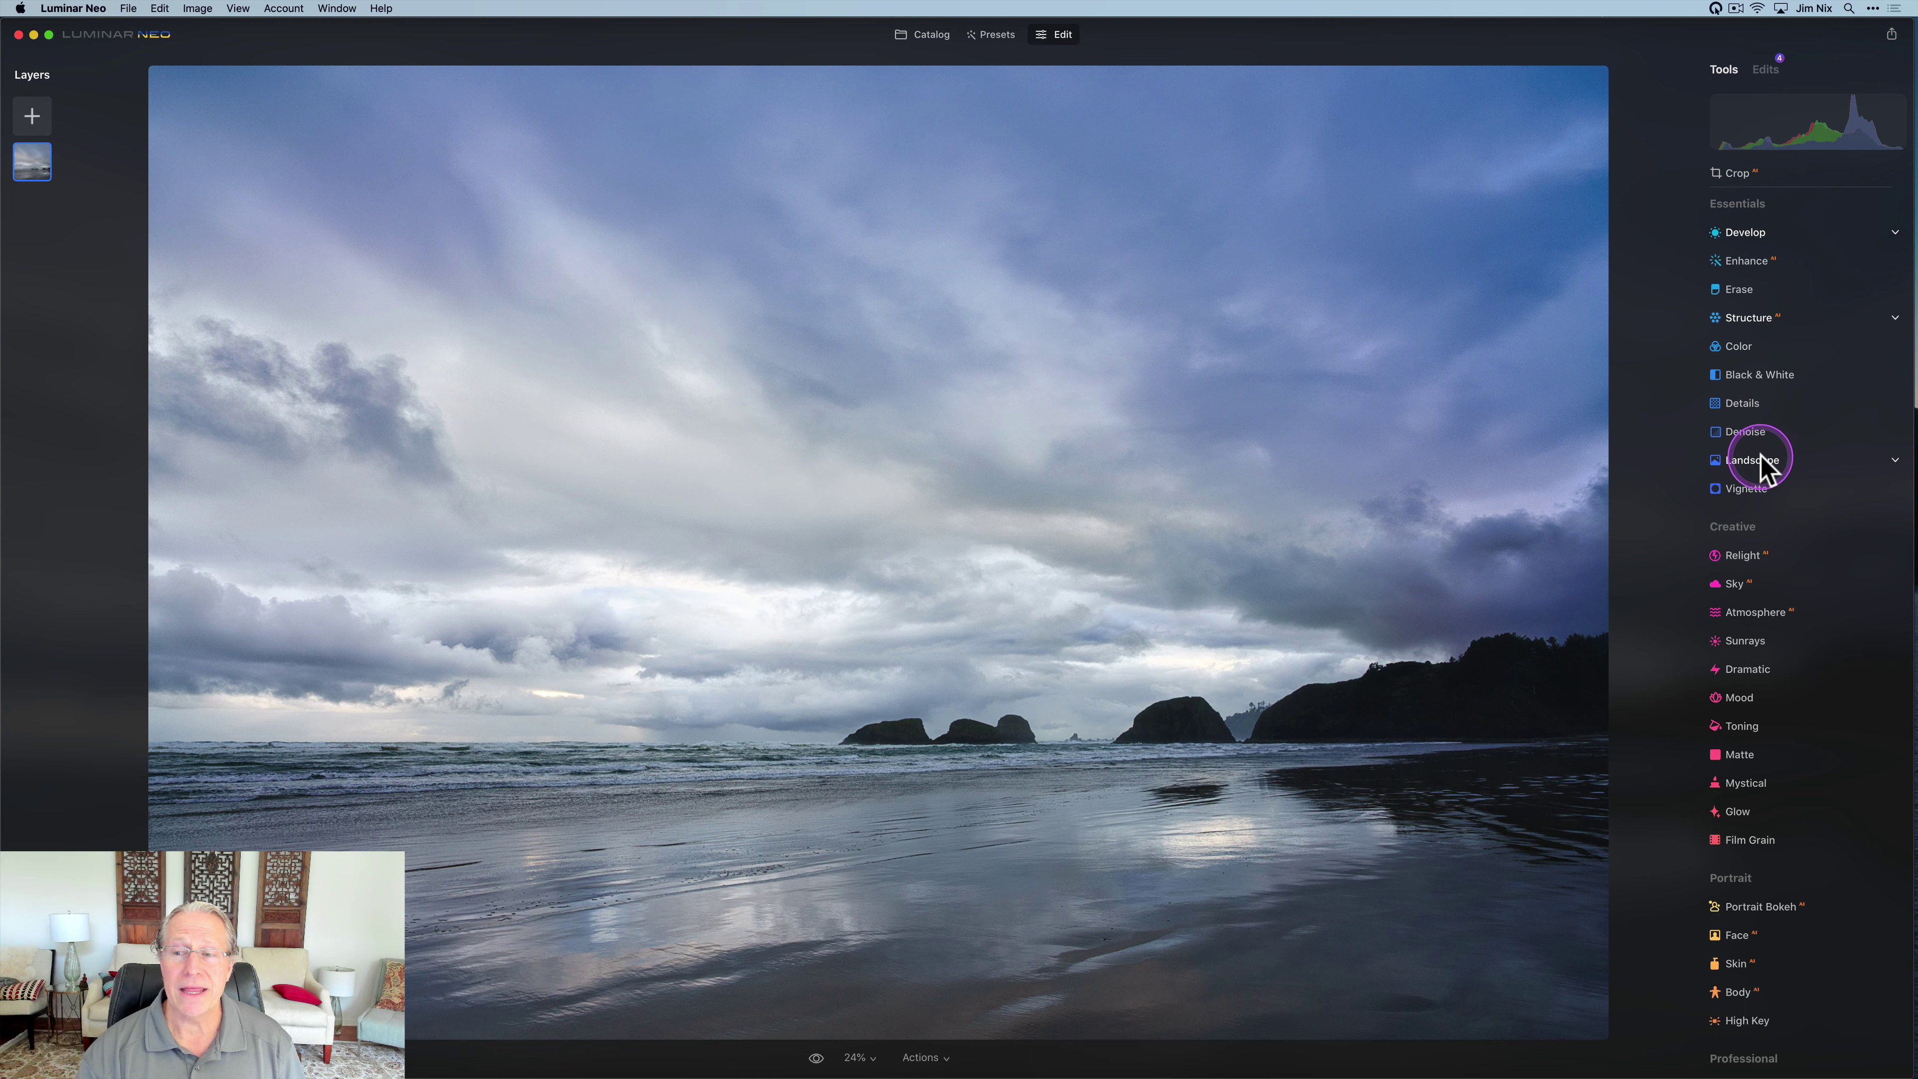
pyautogui.click(1747, 435)
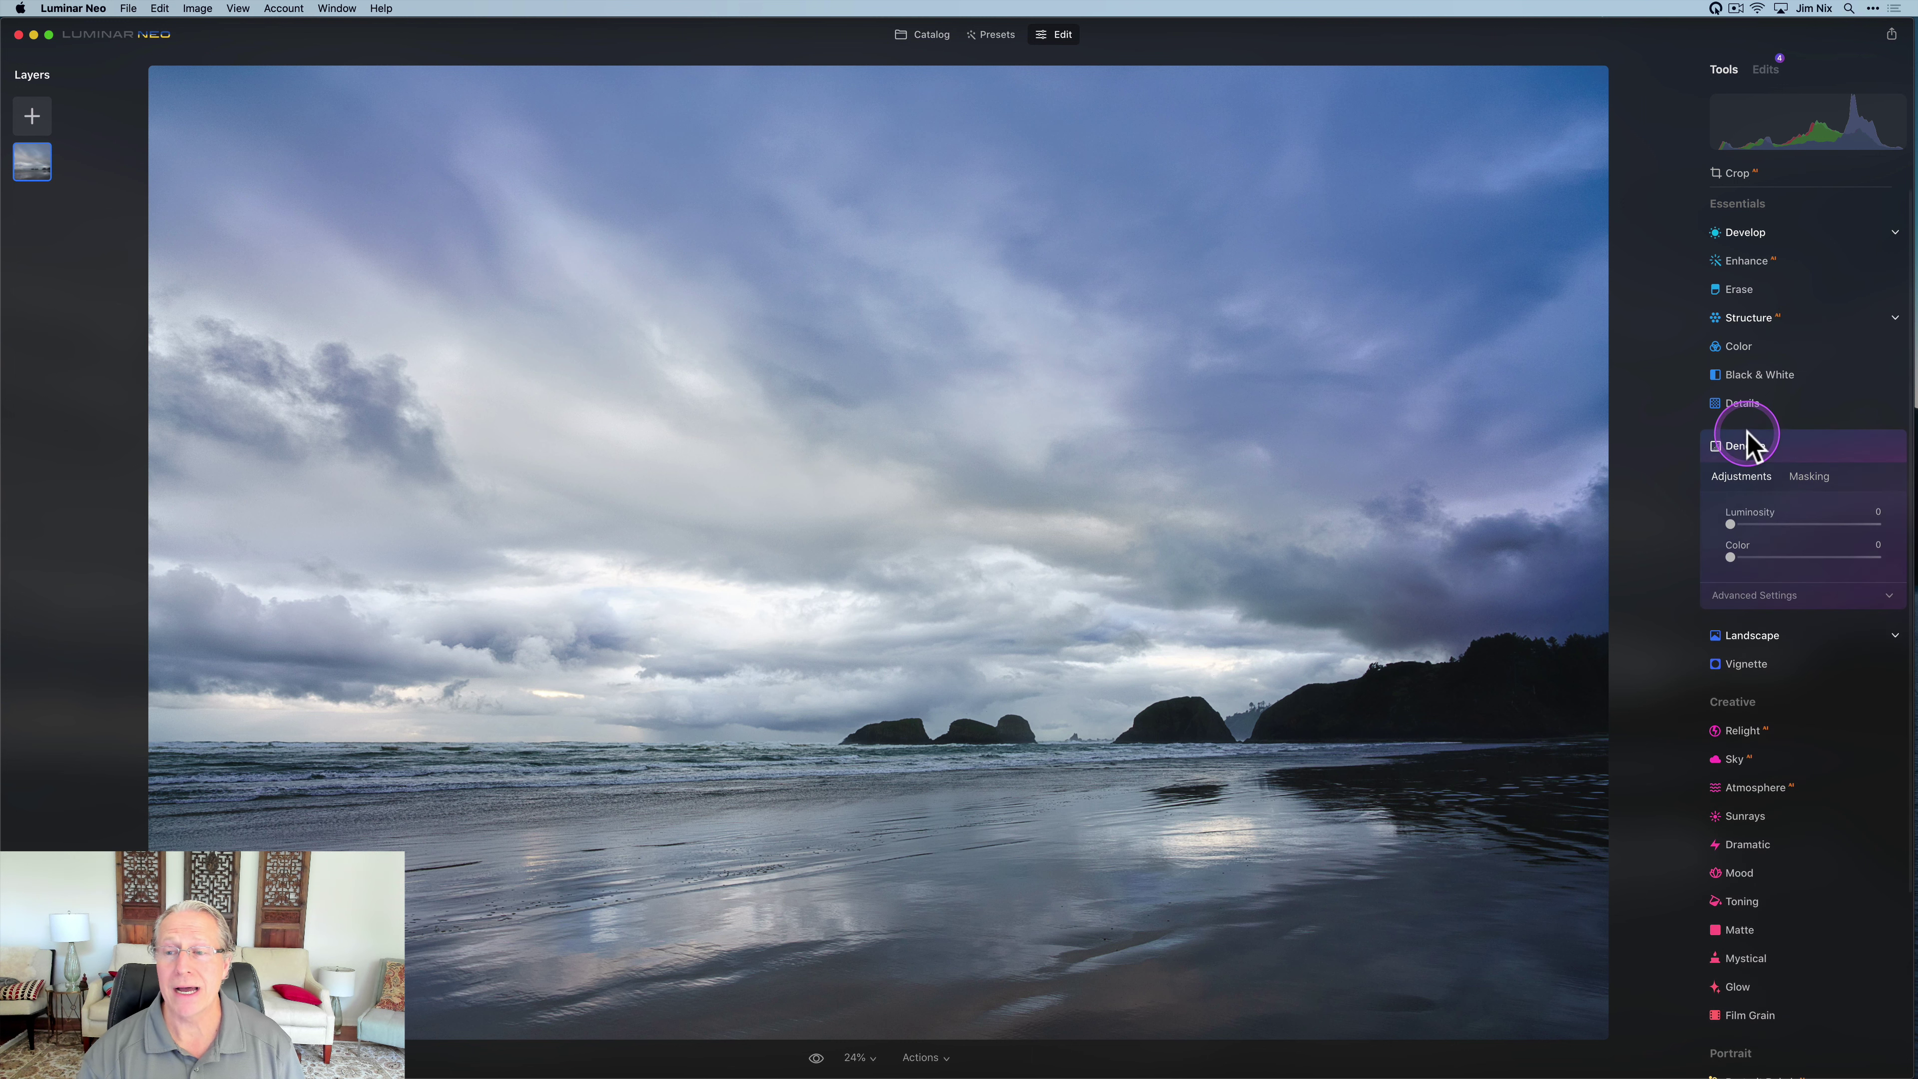
pyautogui.click(1731, 523)
pyautogui.moveTo(1732, 523); pyautogui.dragTo(1805, 529)
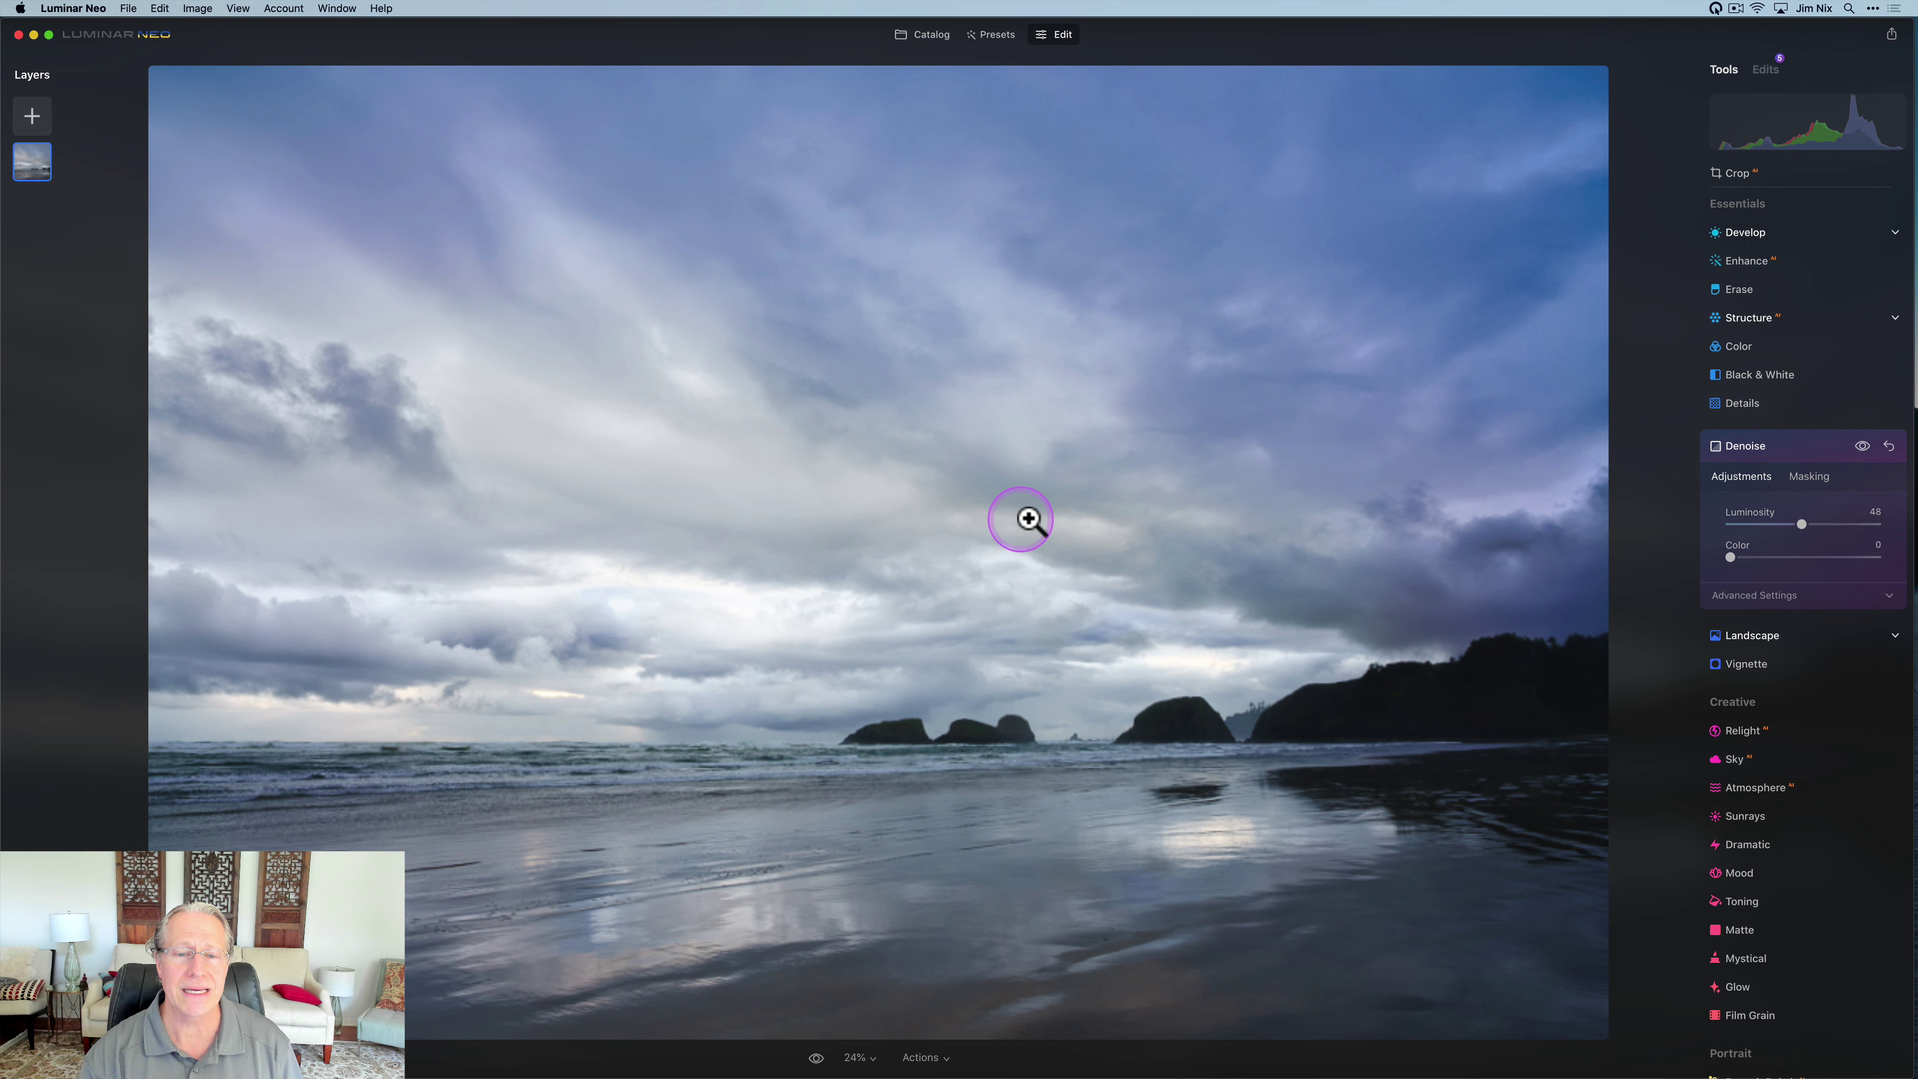
# Step: Compare the clouds at 100% with and without Denoise, and return to the full photo
pyautogui.click(934, 559)
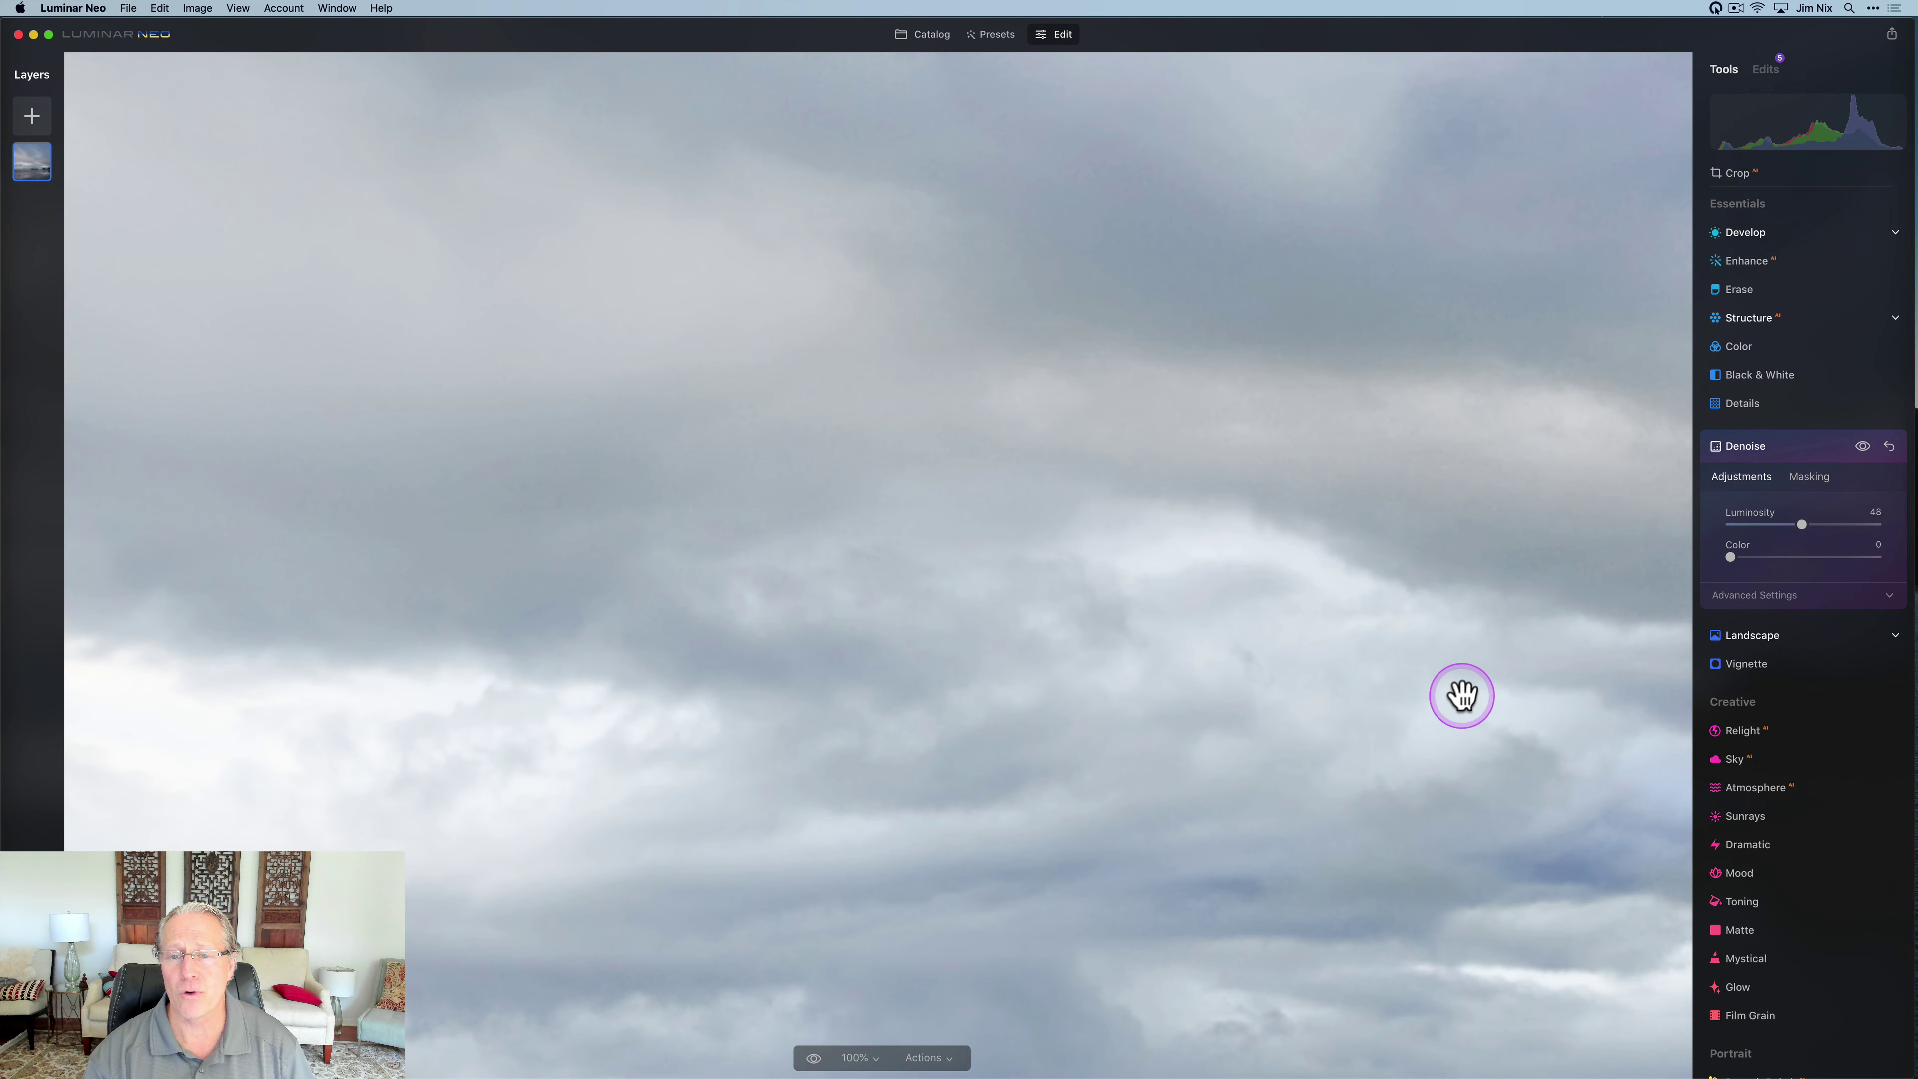
pyautogui.click(1860, 447)
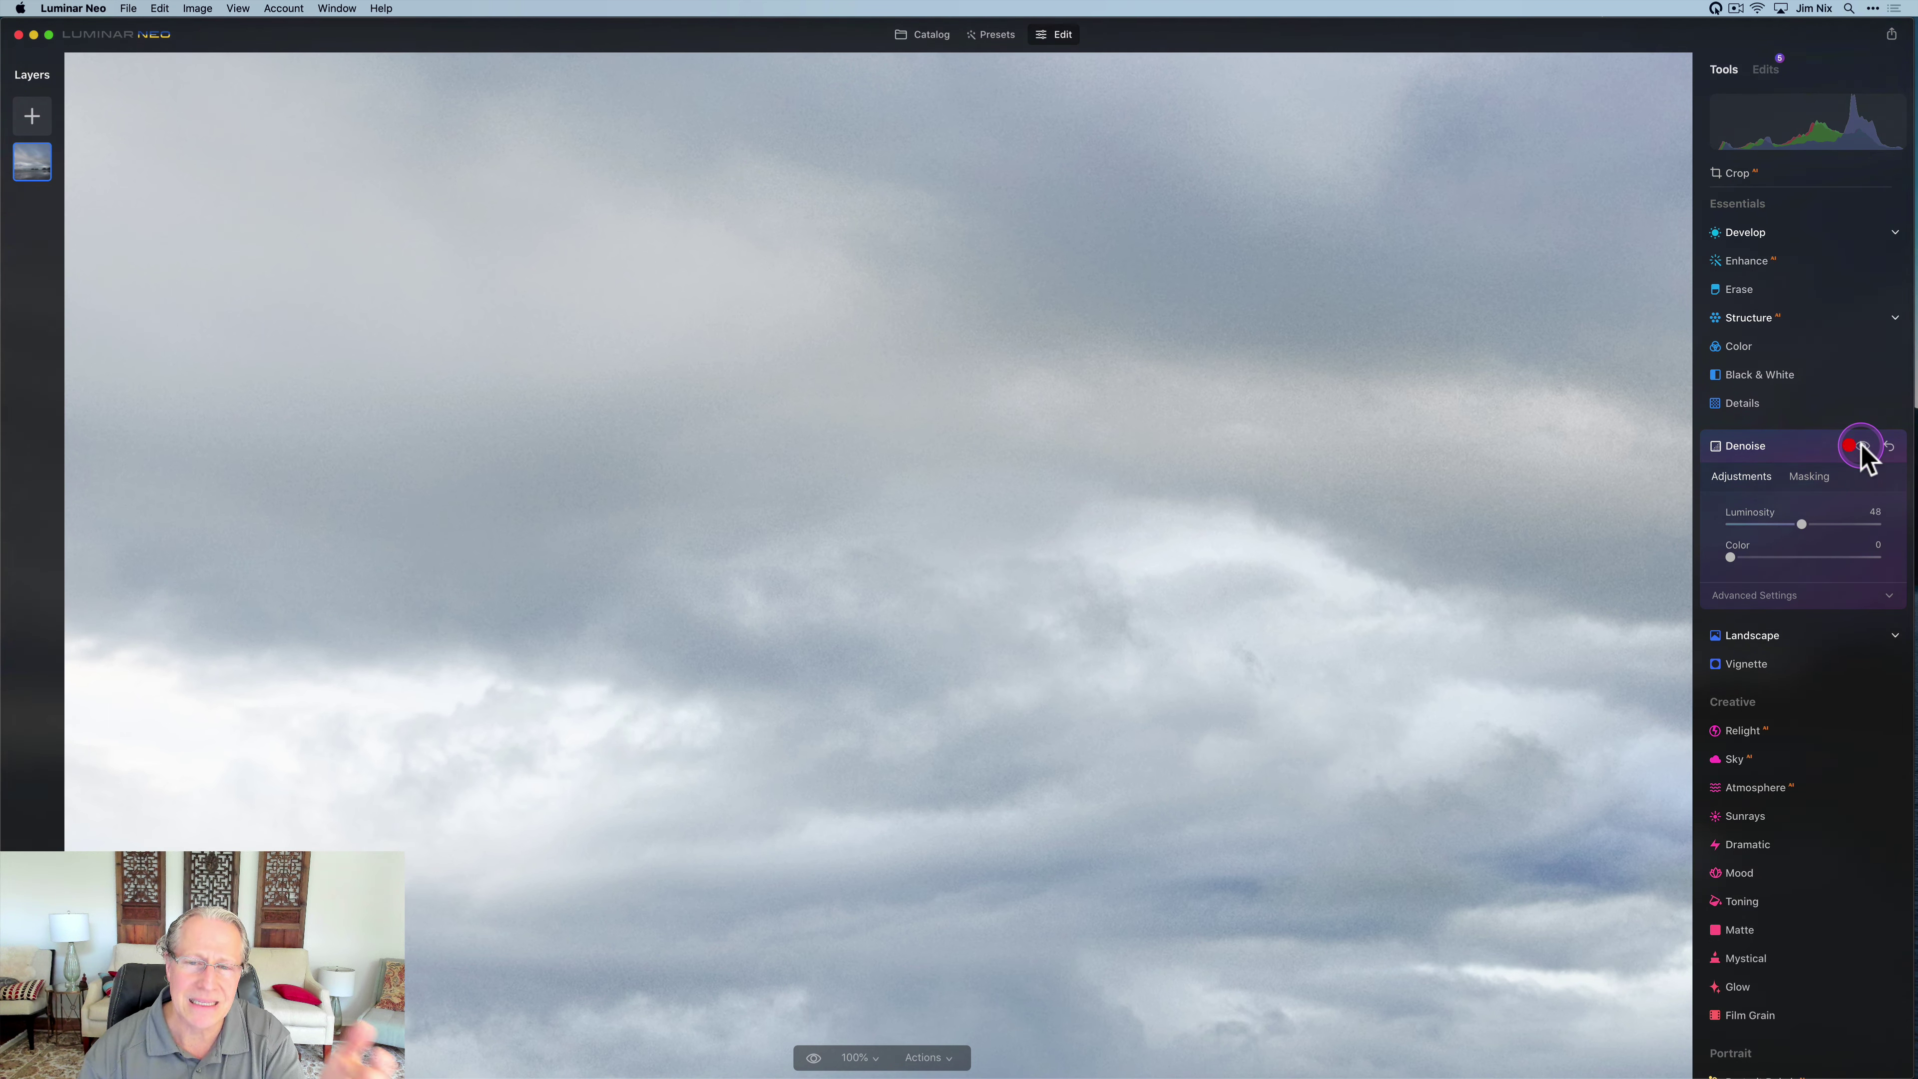
pyautogui.click(1785, 446)
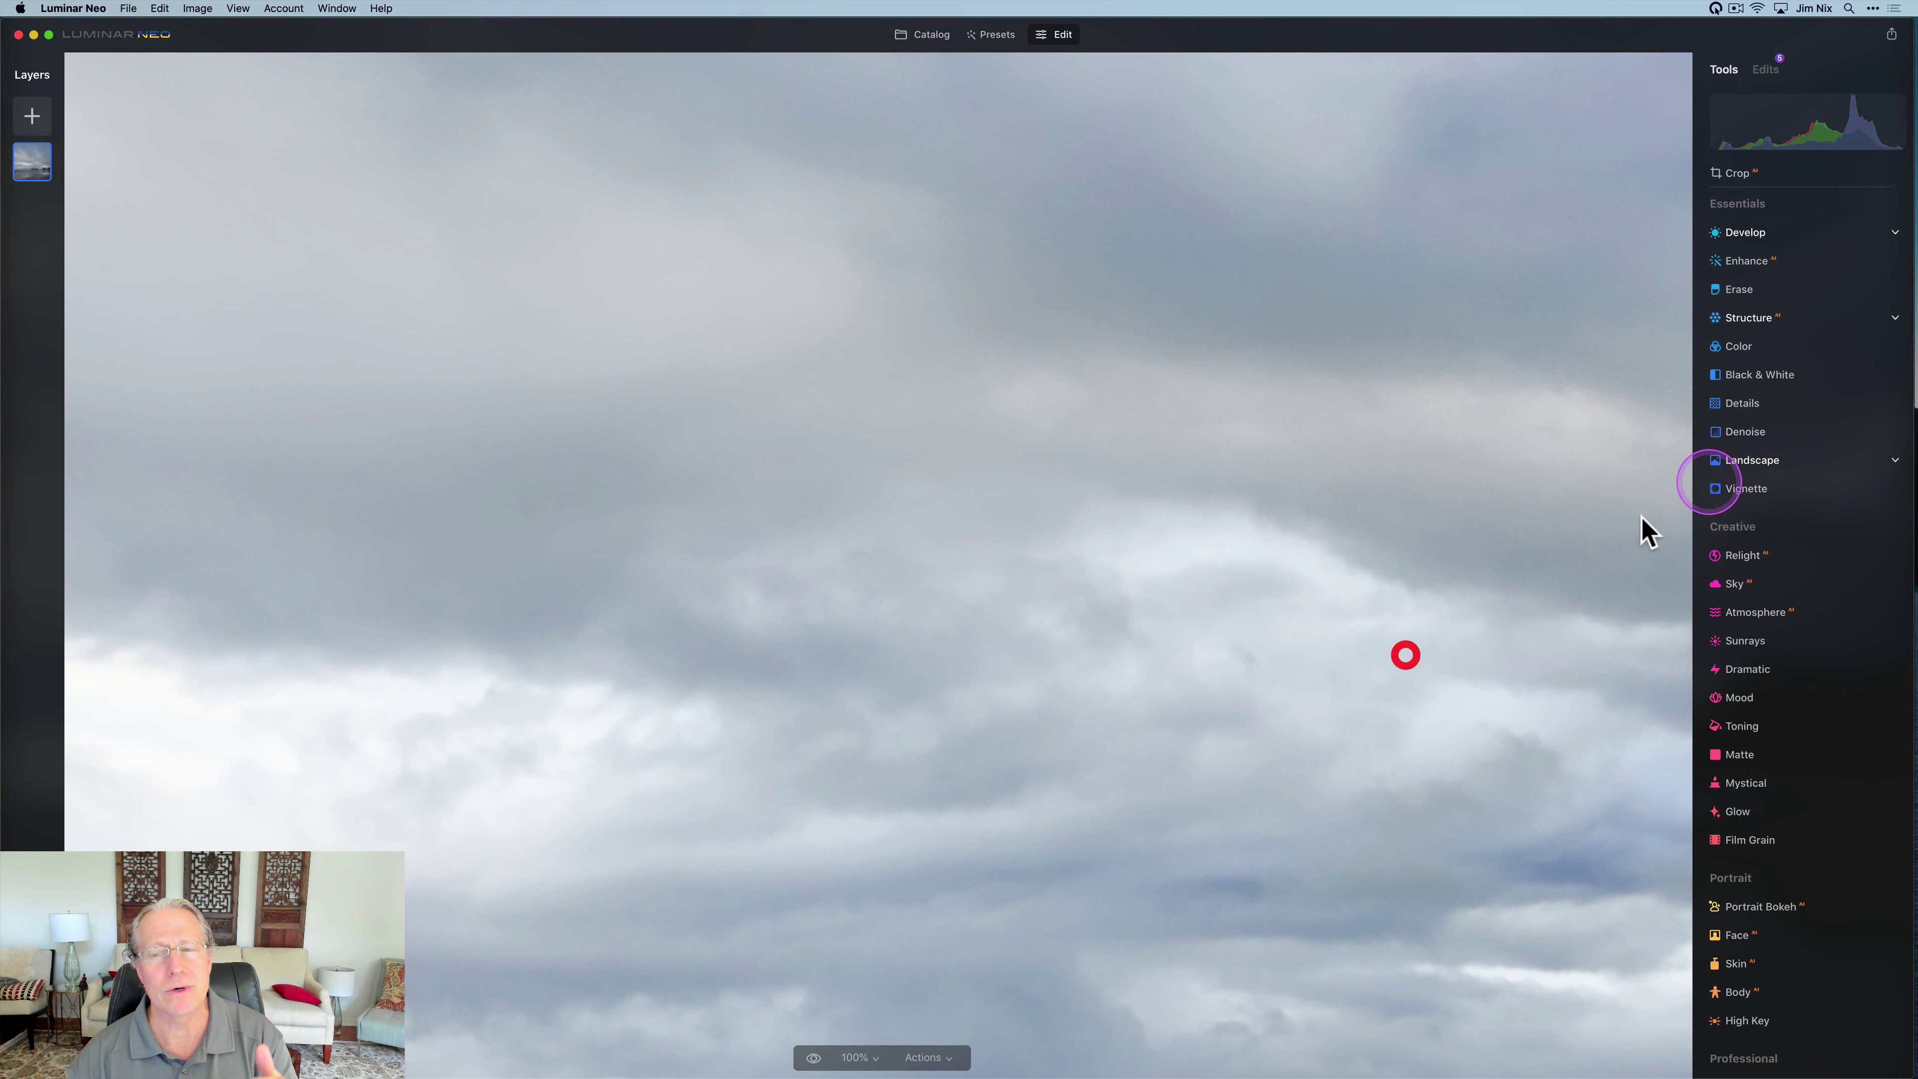
pyautogui.click(1402, 652)
# Step: Compare the edited seascape with the original photo
pyautogui.click(1730, 546)
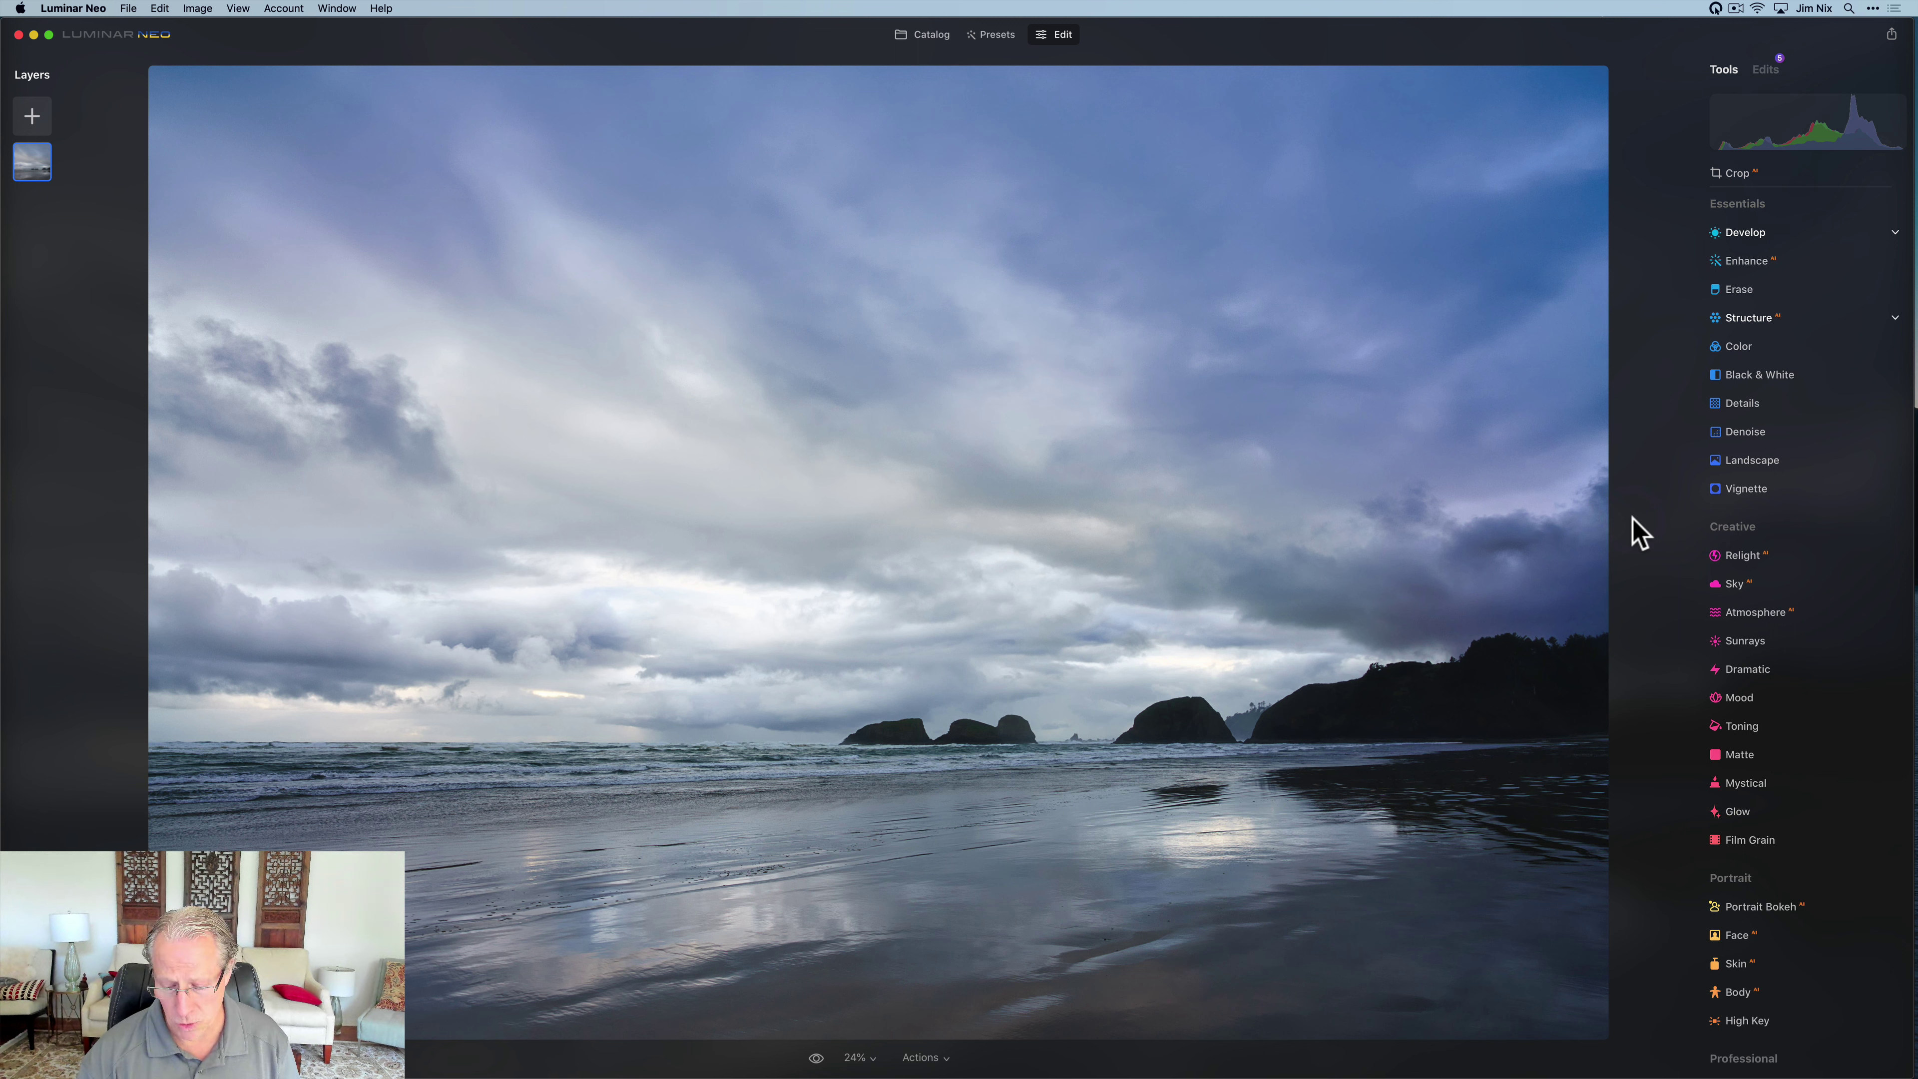
pyautogui.press('\\')
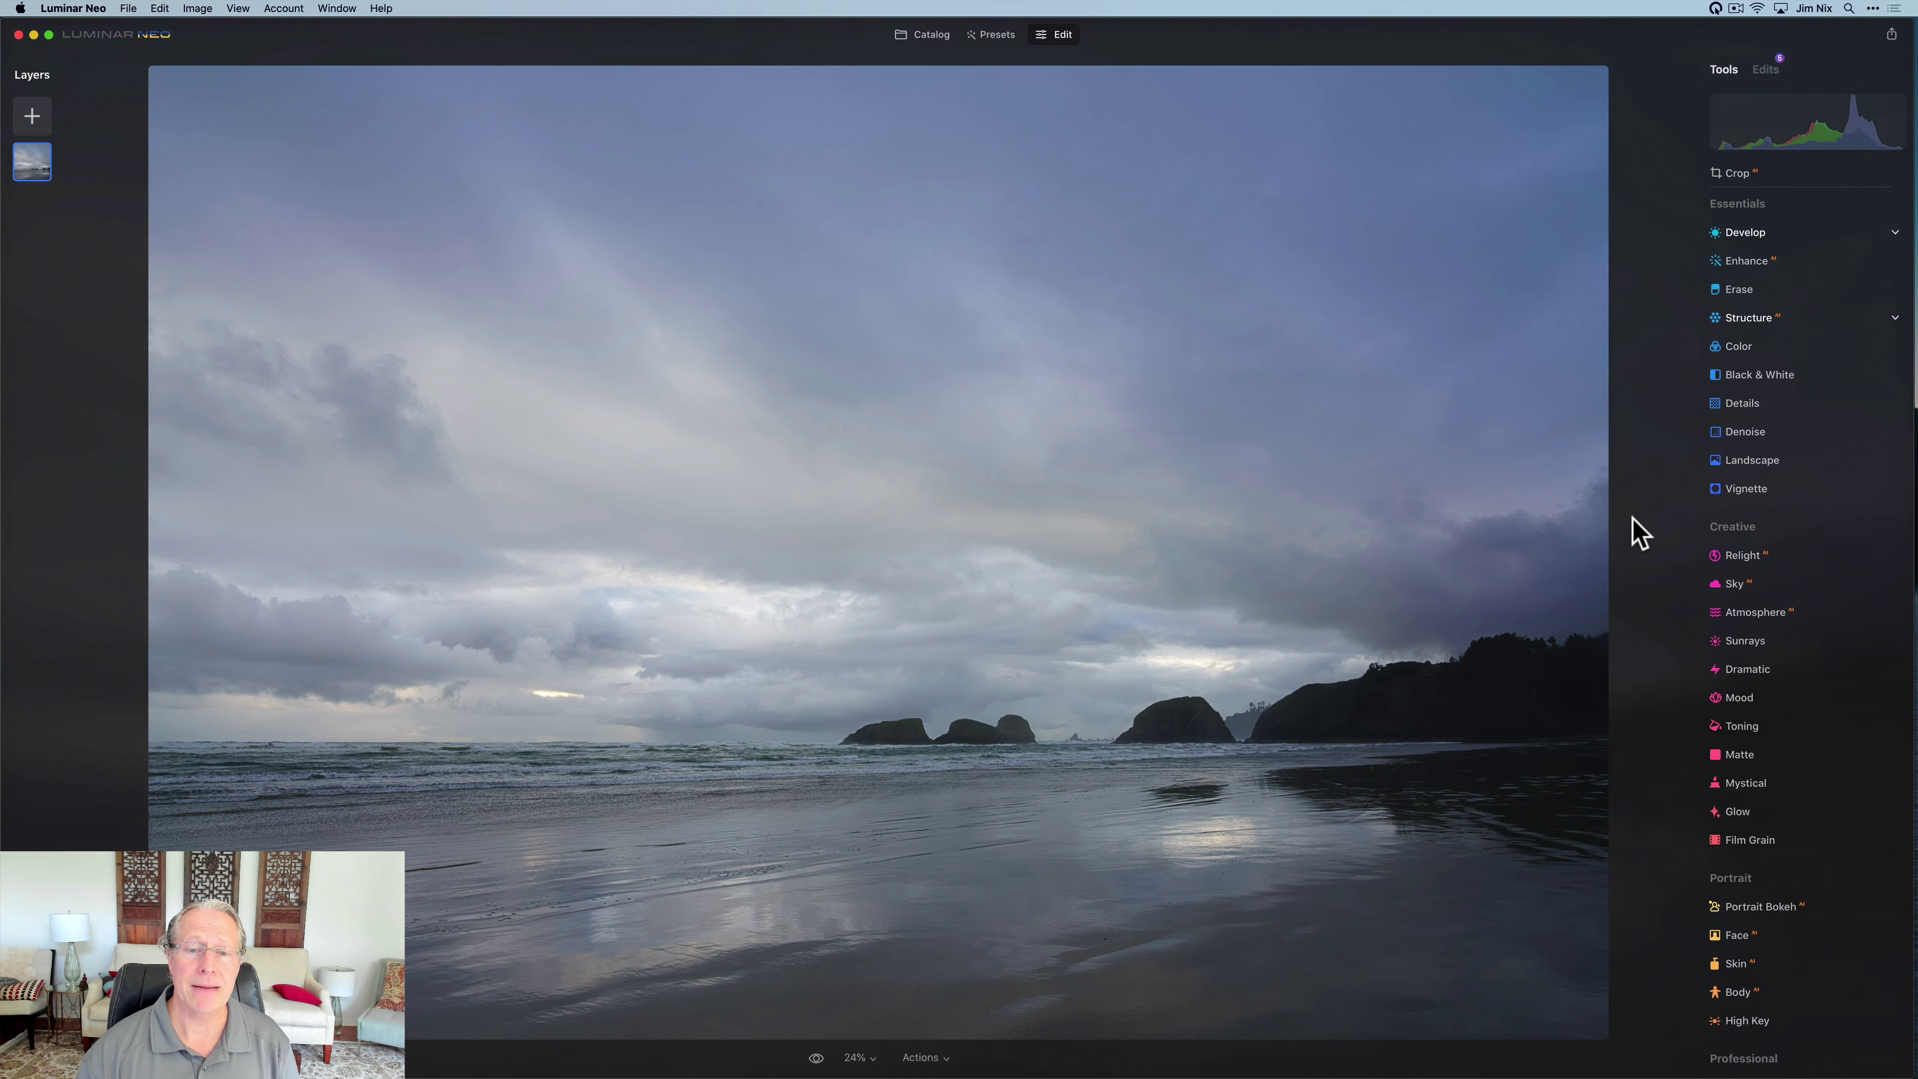
pyautogui.press('\\')
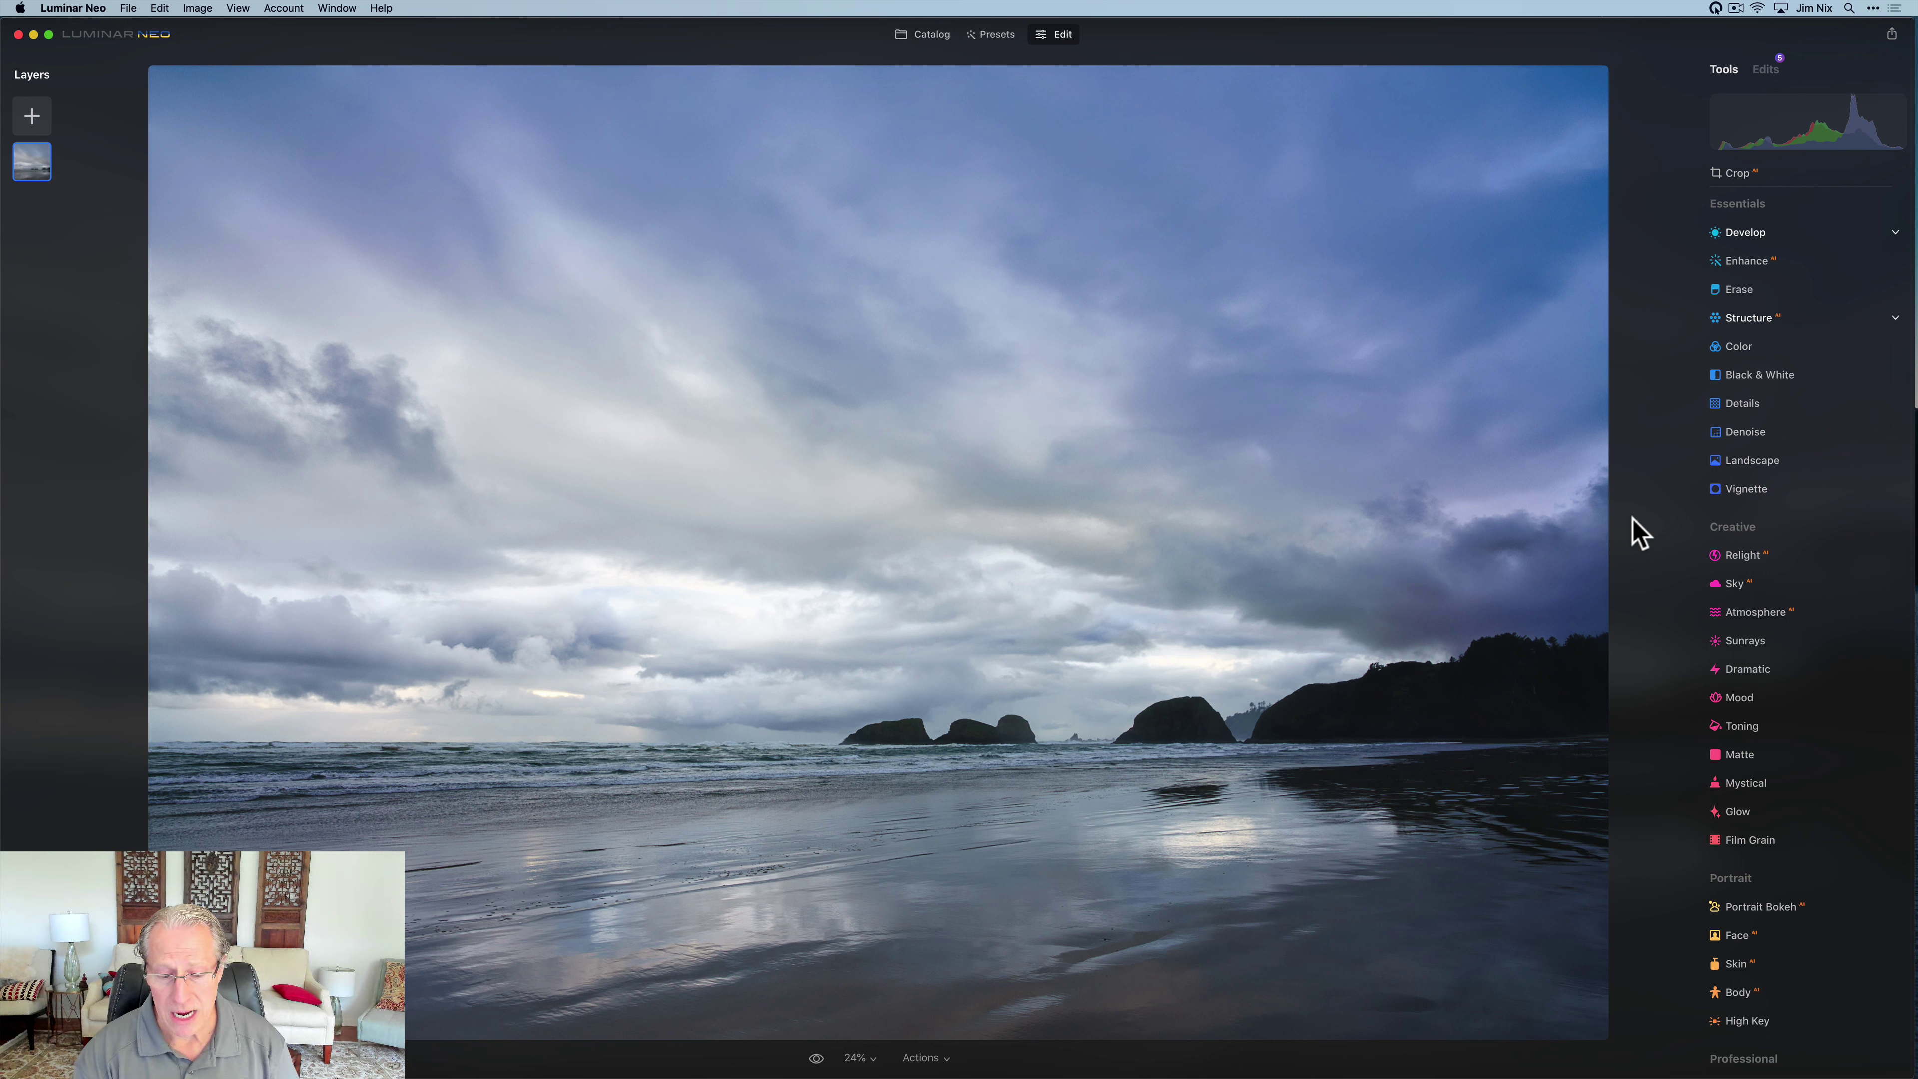
# Step: Set the Landscape Golden Hour to 49 and compare the photo with and without the warming
pyautogui.click(1742, 460)
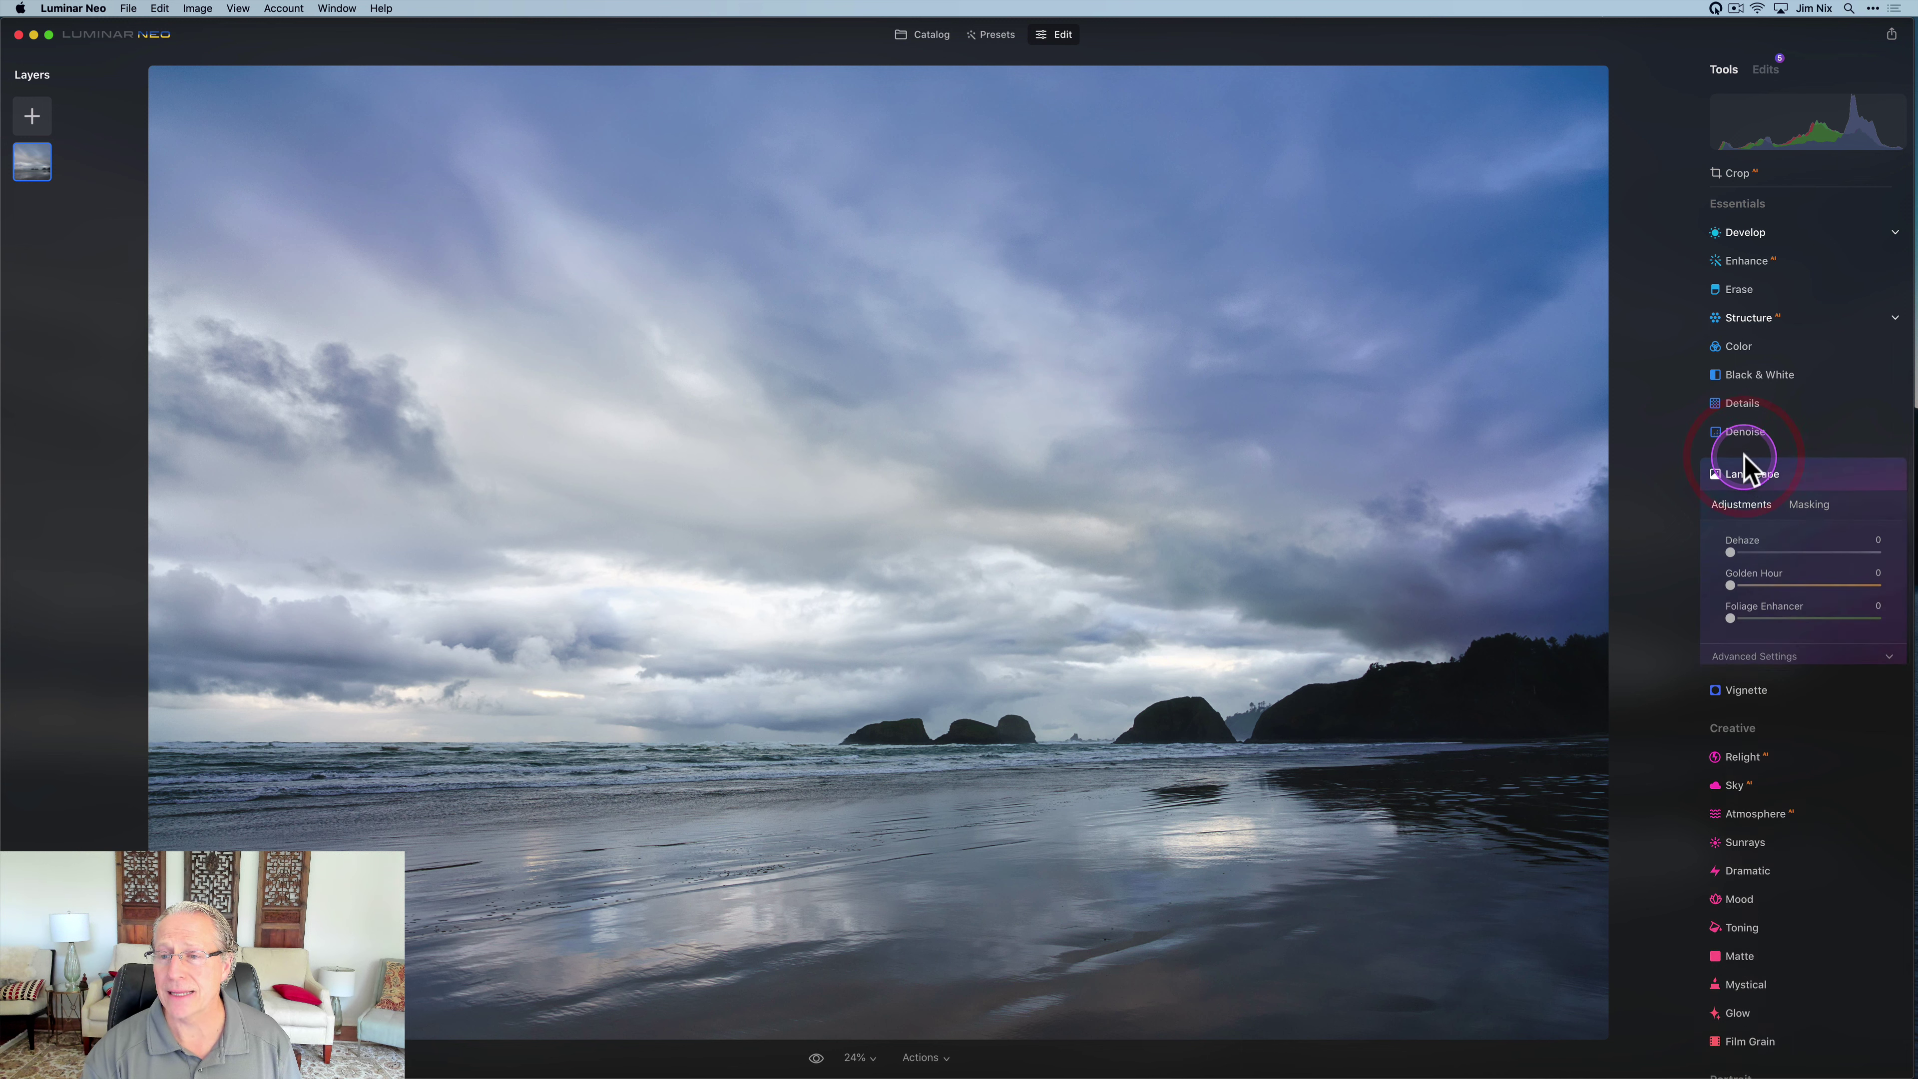
pyautogui.moveTo(1730, 585); pyautogui.dragTo(1804, 586)
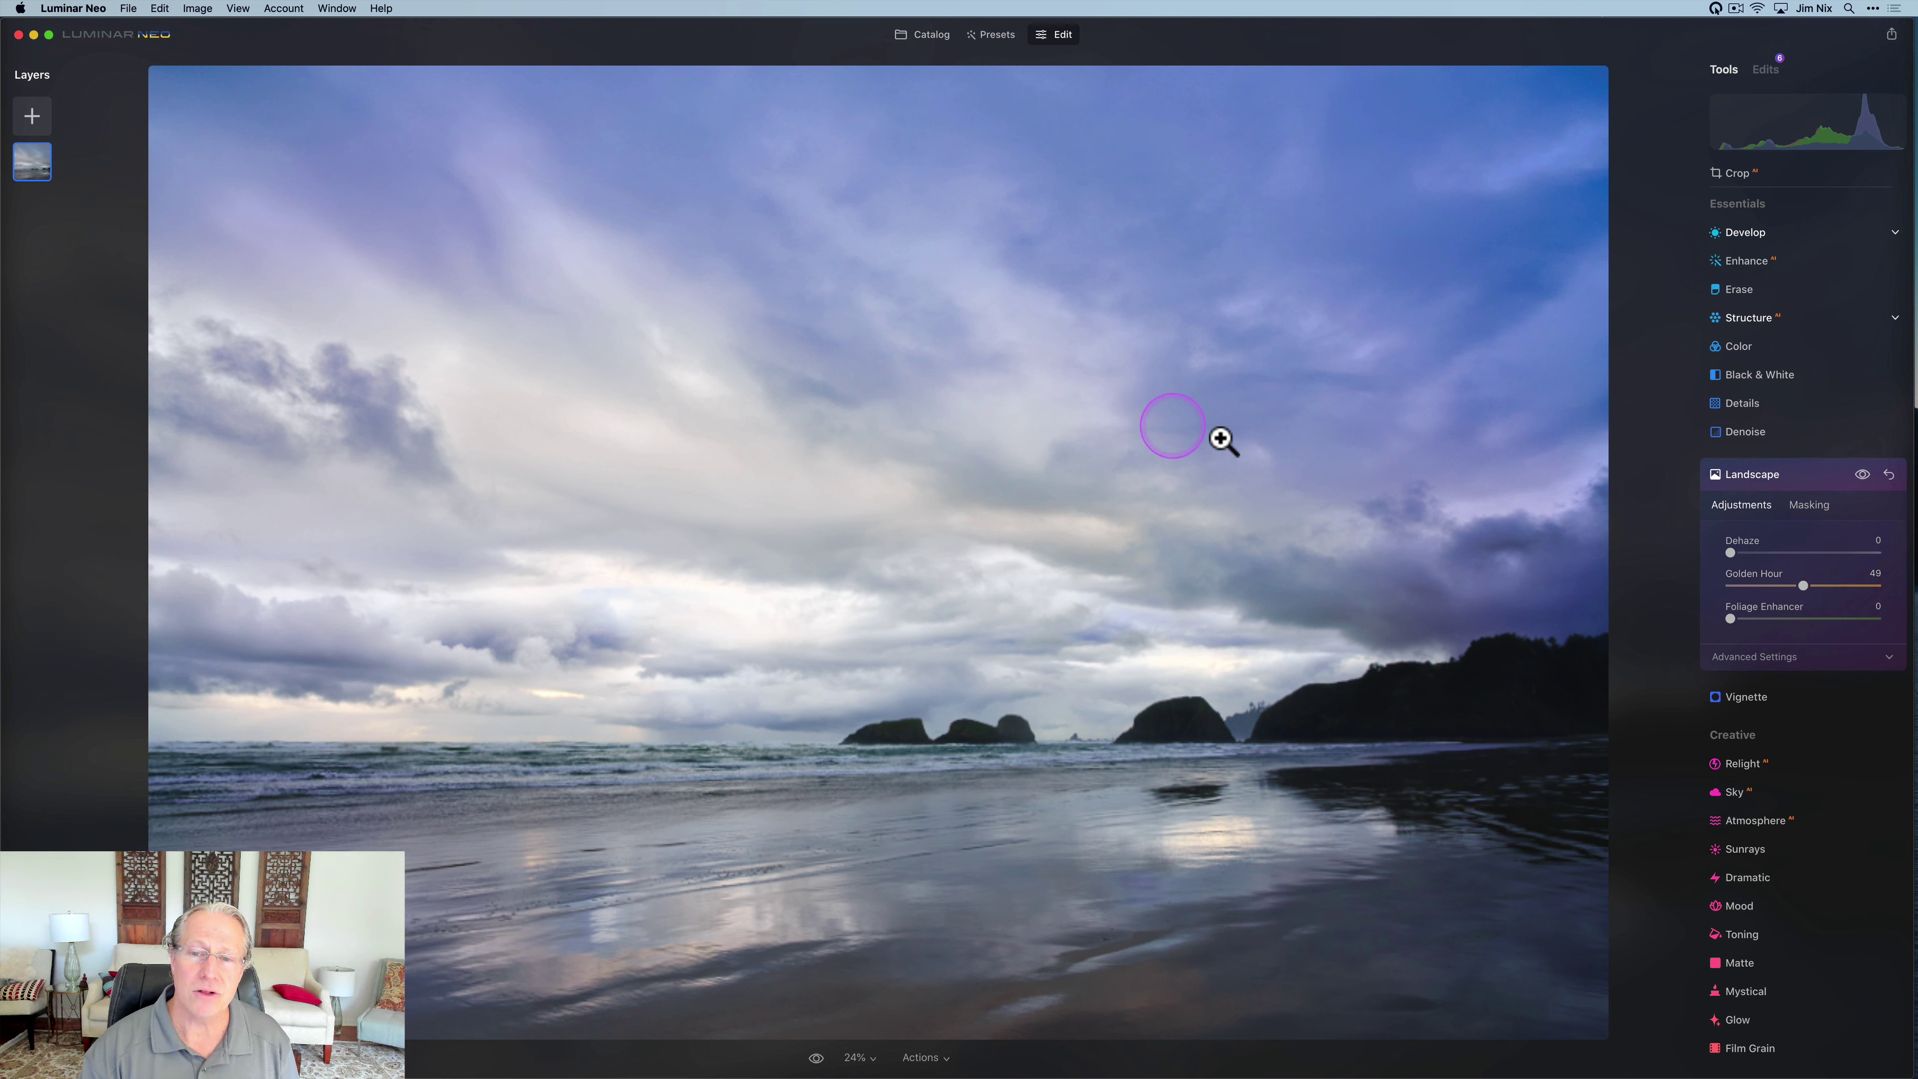
pyautogui.click(1863, 475)
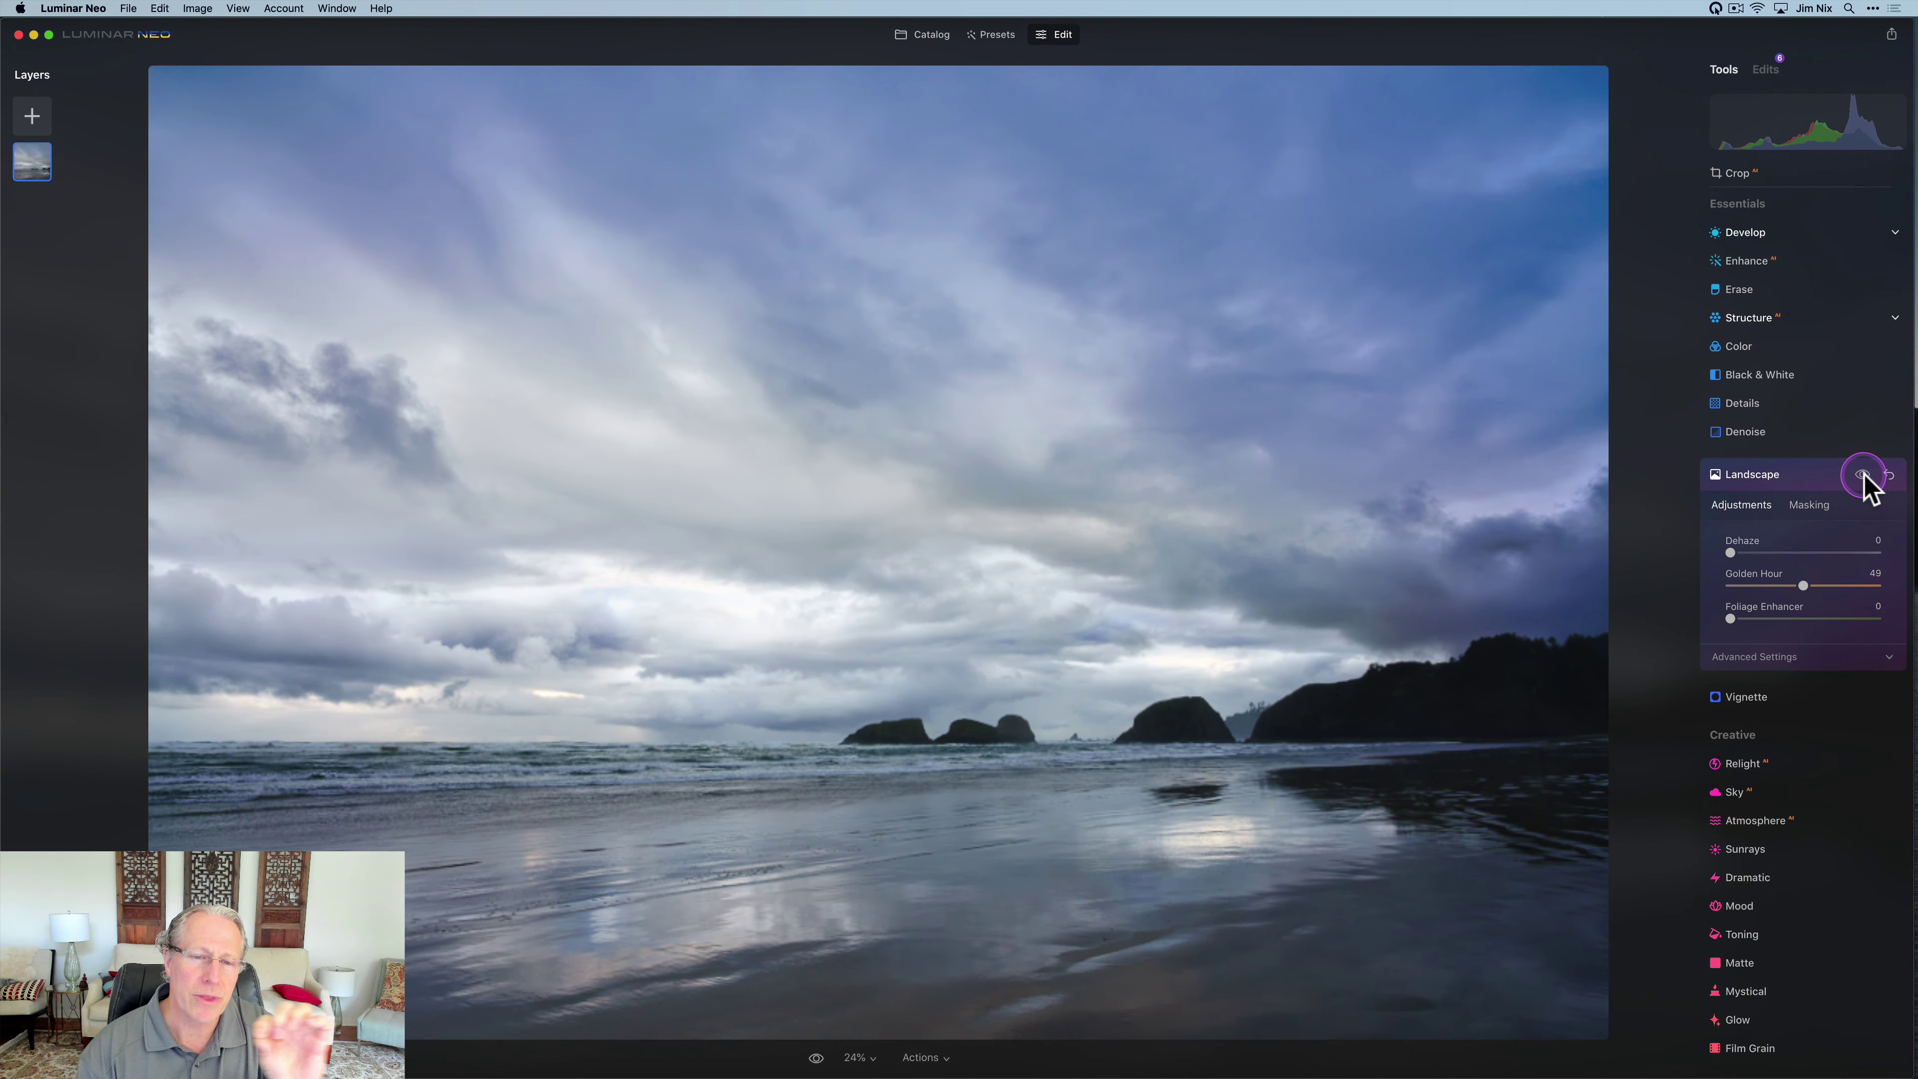
pyautogui.click(1863, 474)
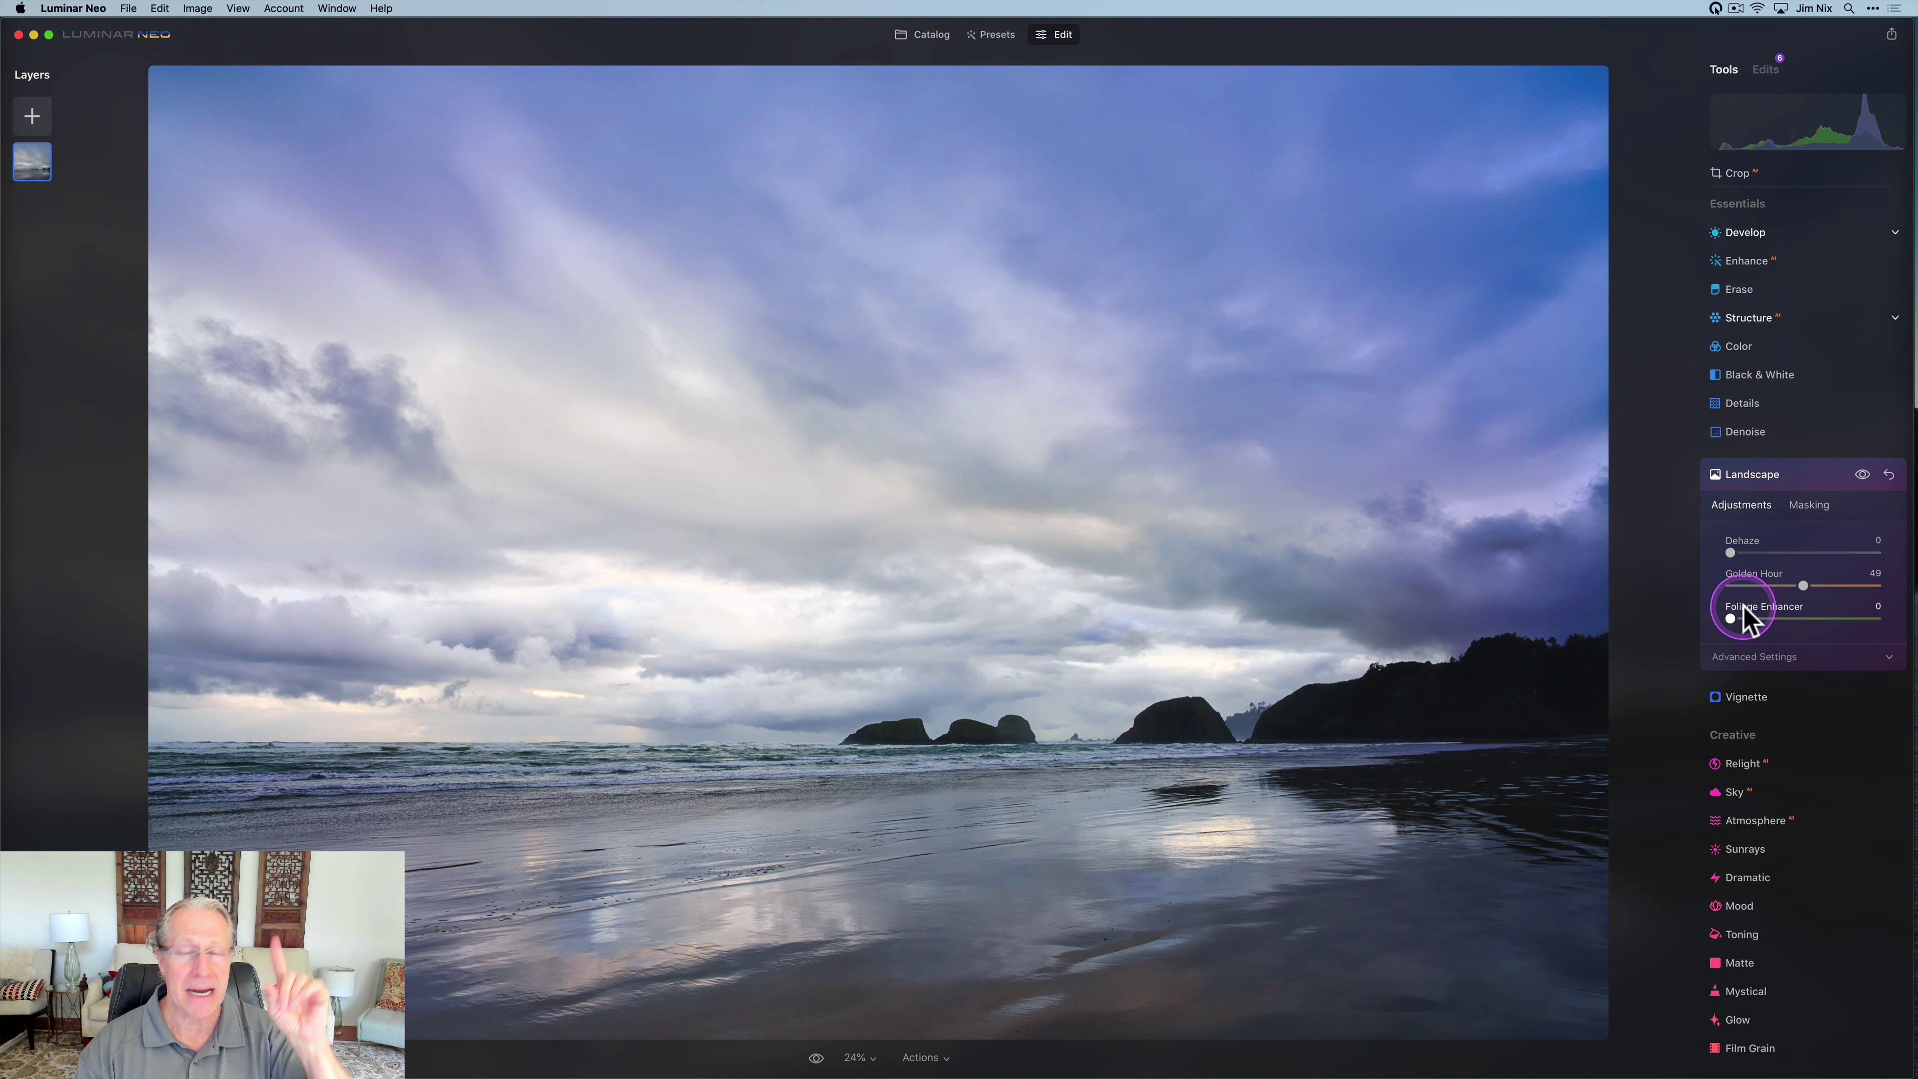
# Step: Set the Color Harmony colour balance for the Highlights to Cyan-Red 5 and Magenta-Green -5
pyautogui.scroll(-5, 1790, 698)
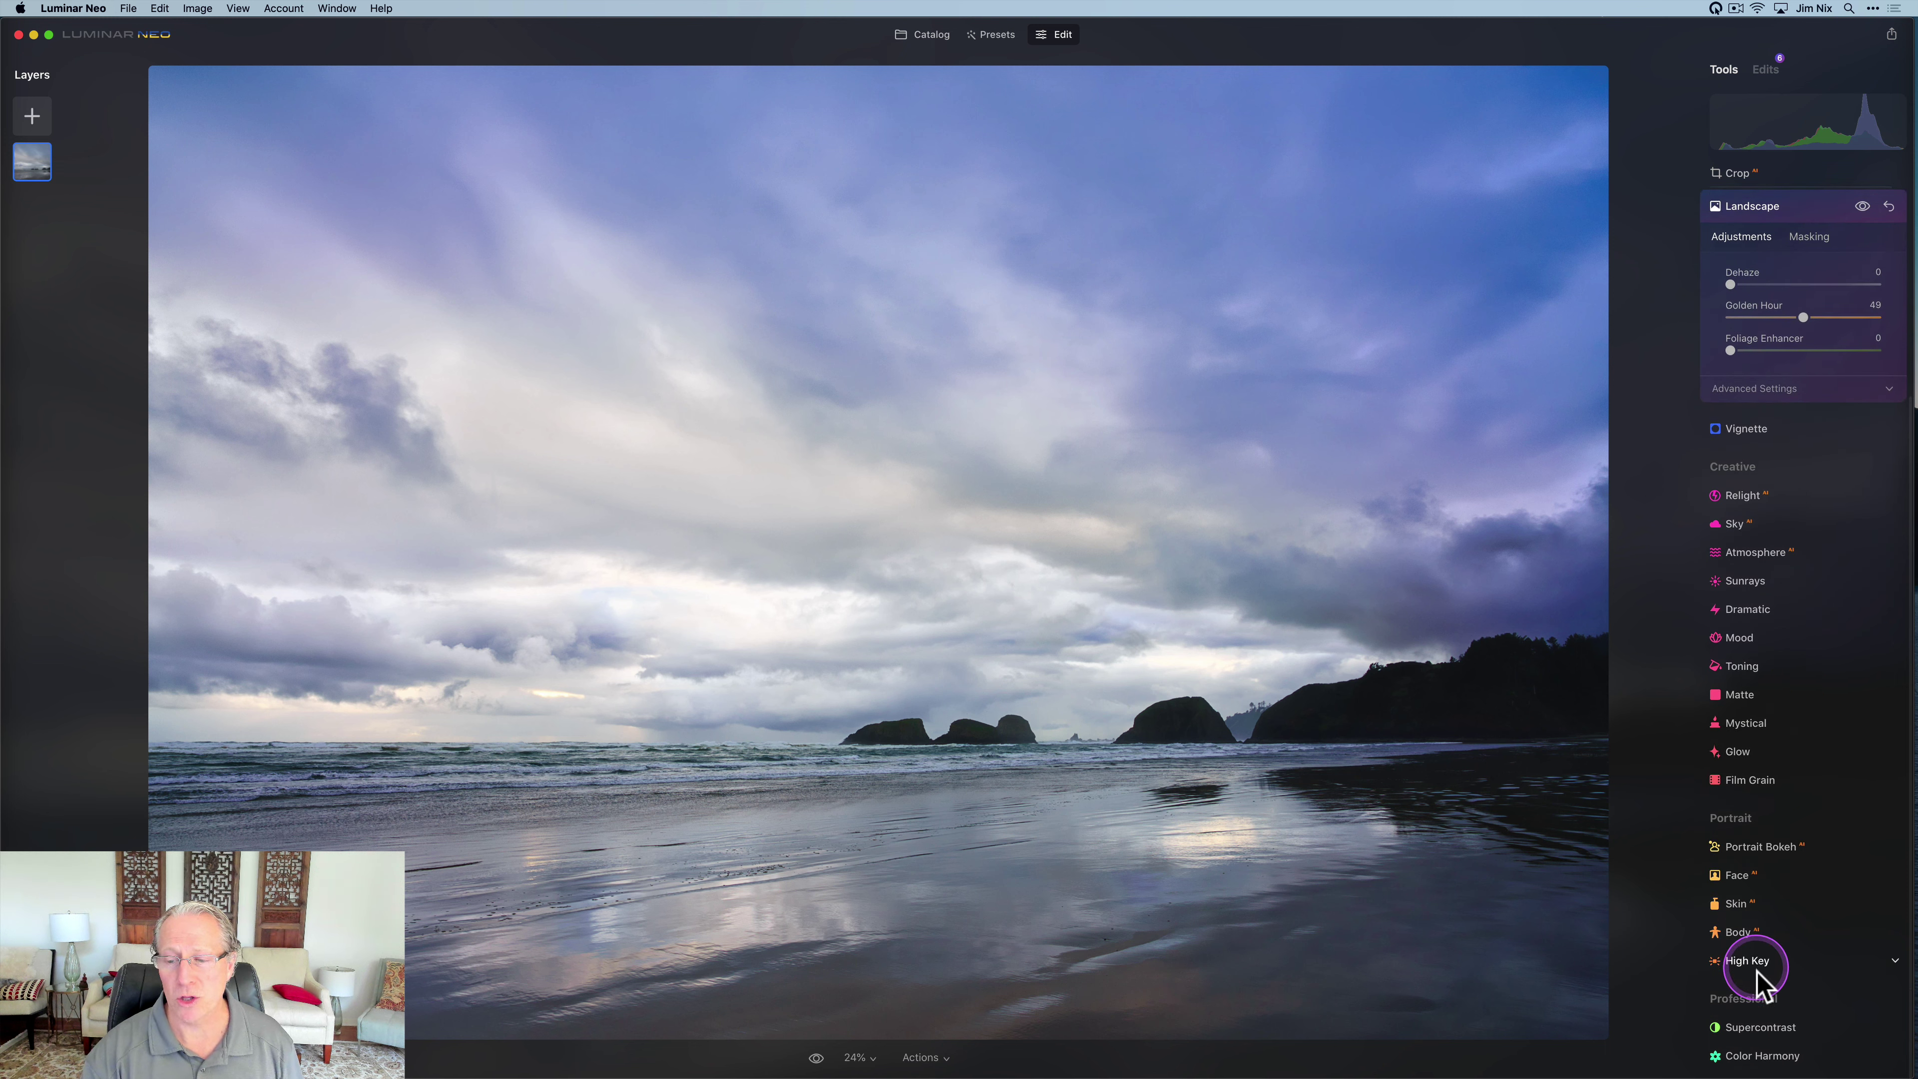
pyautogui.click(1762, 1055)
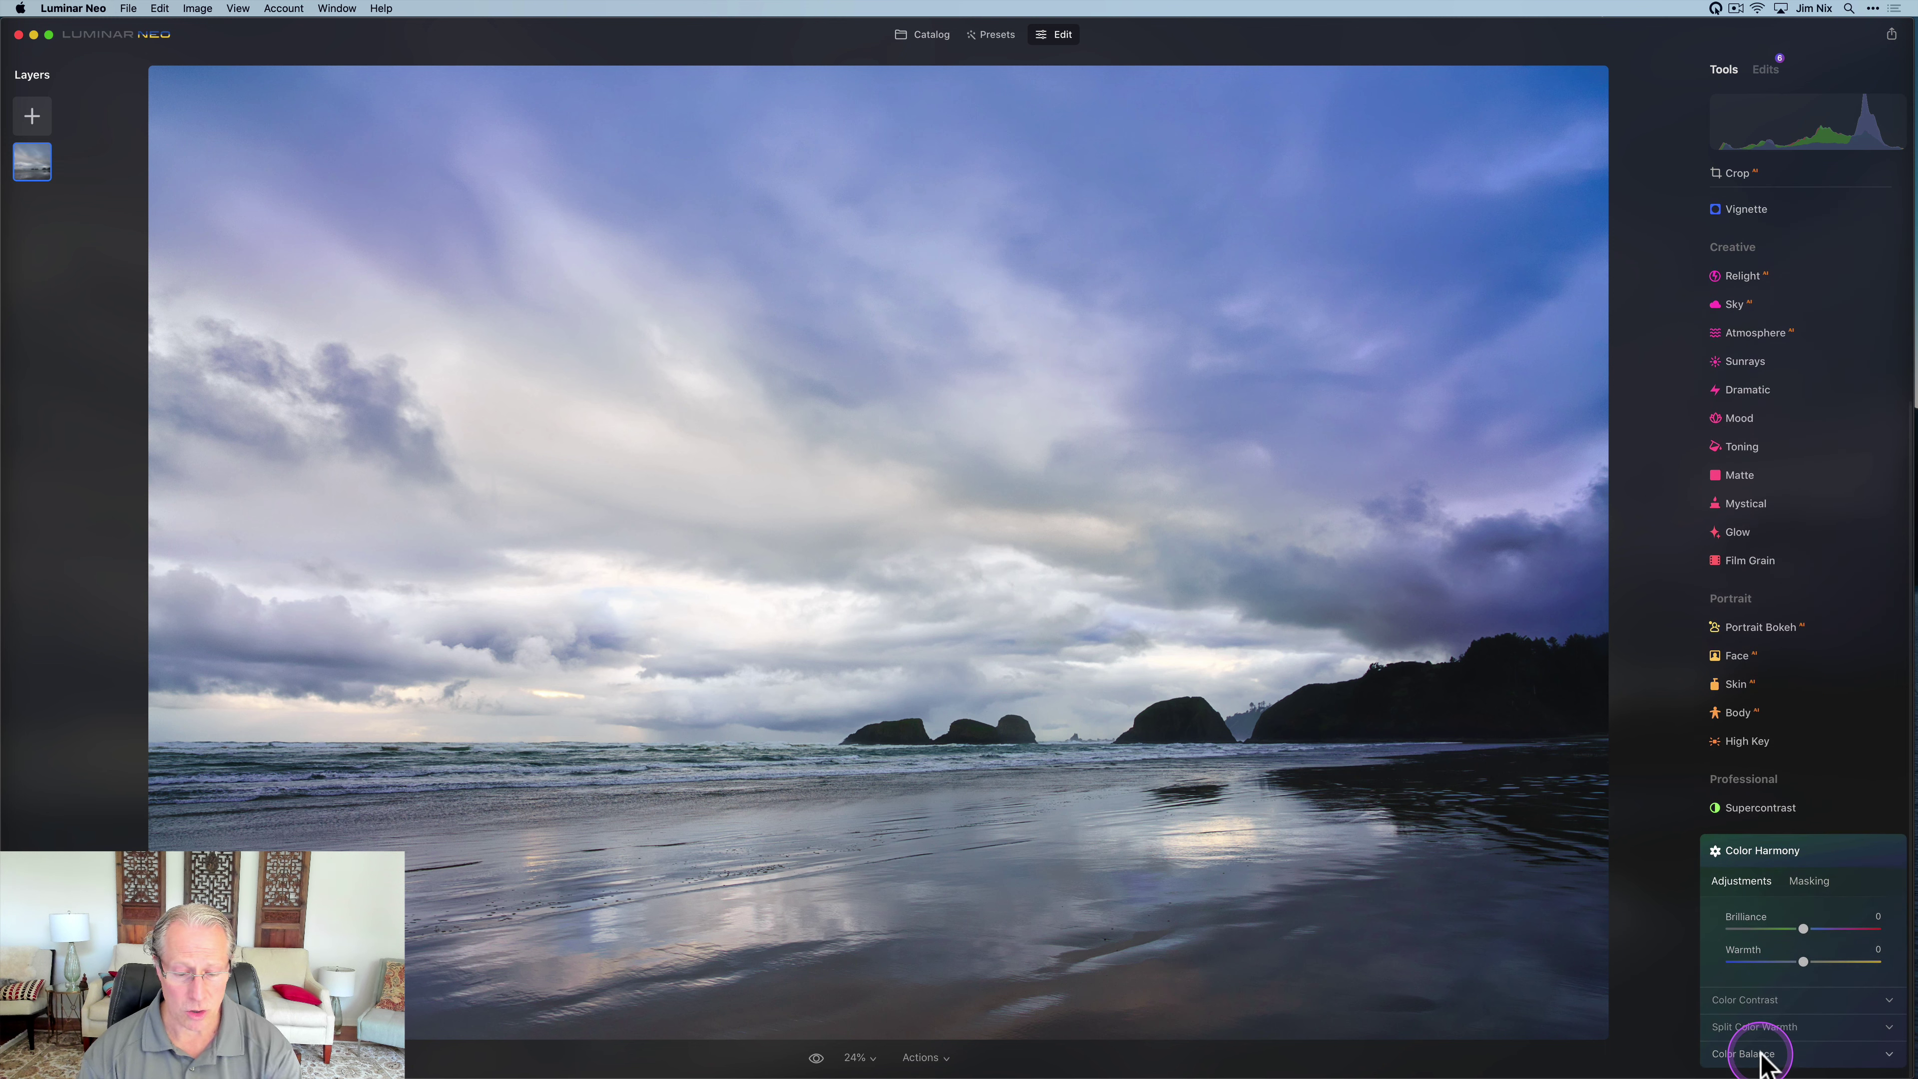
pyautogui.click(1761, 1046)
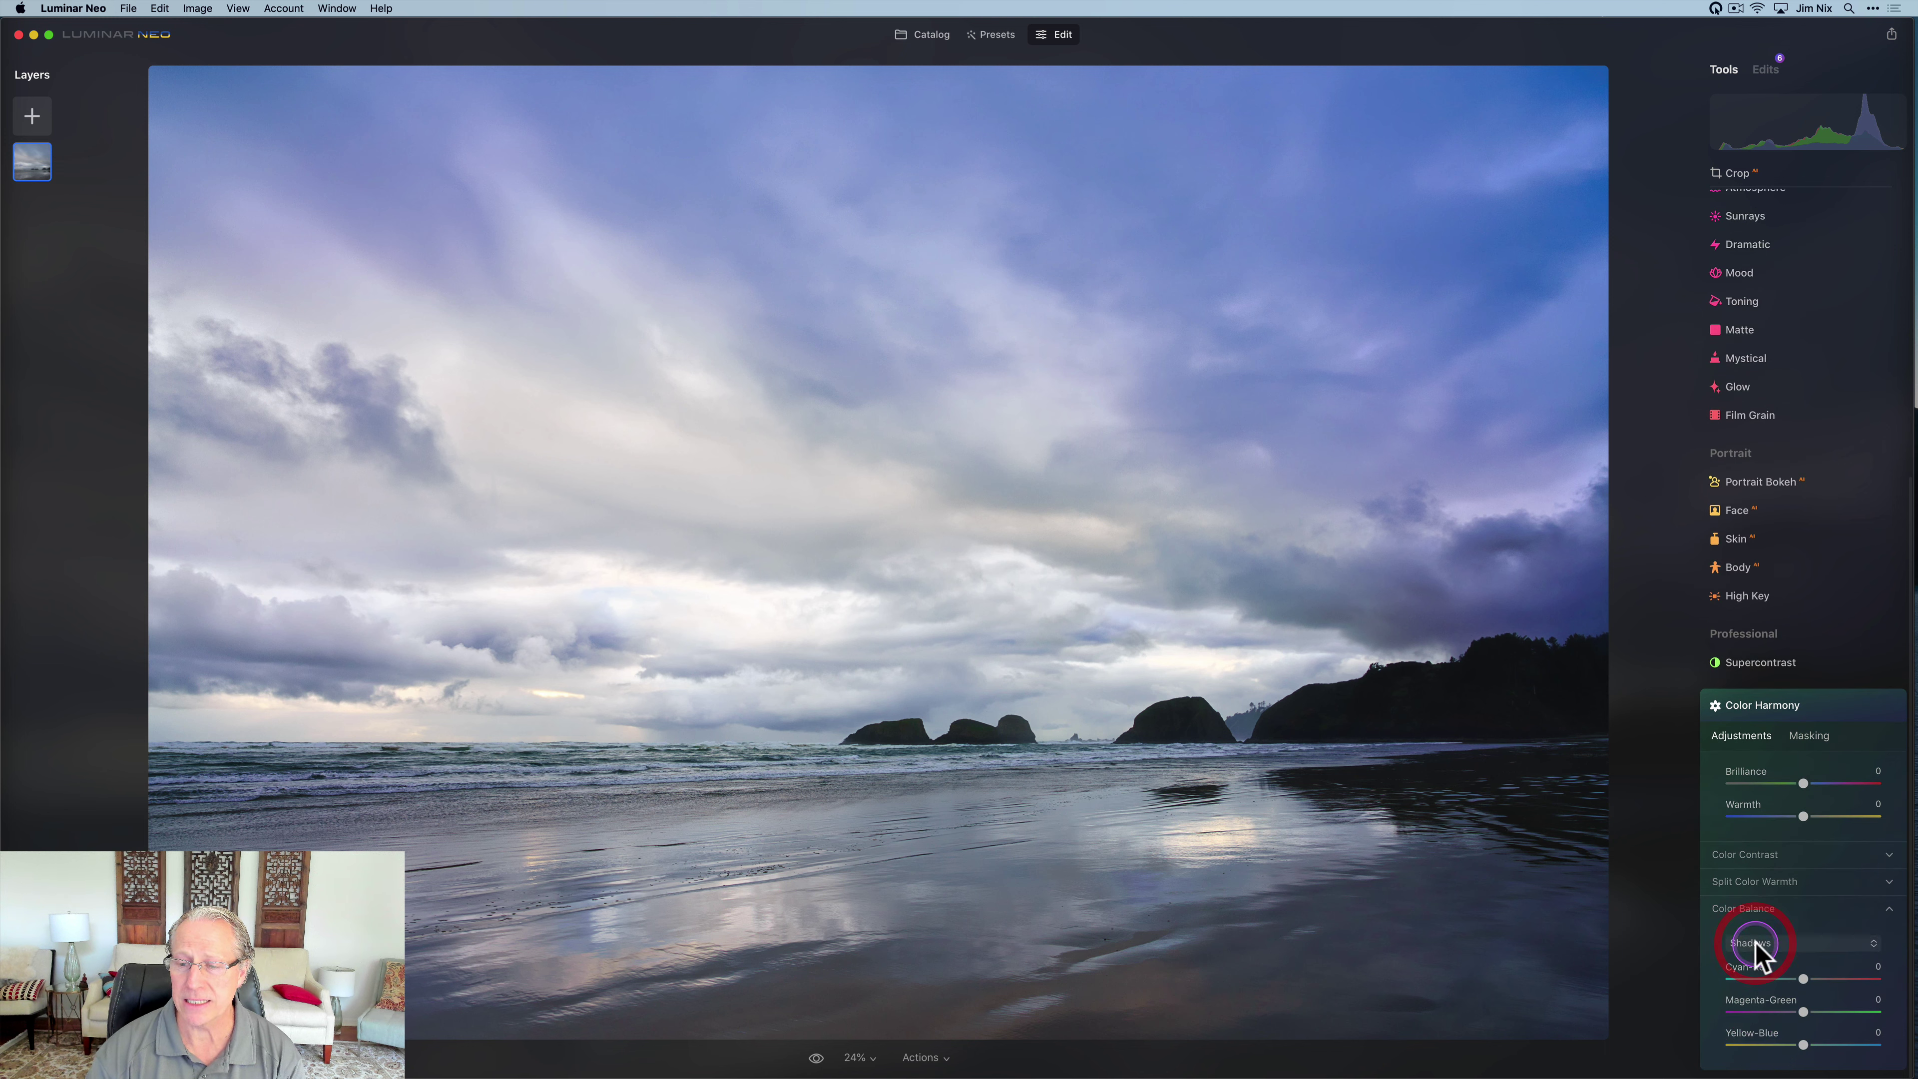
pyautogui.click(1753, 945)
pyautogui.click(1805, 982)
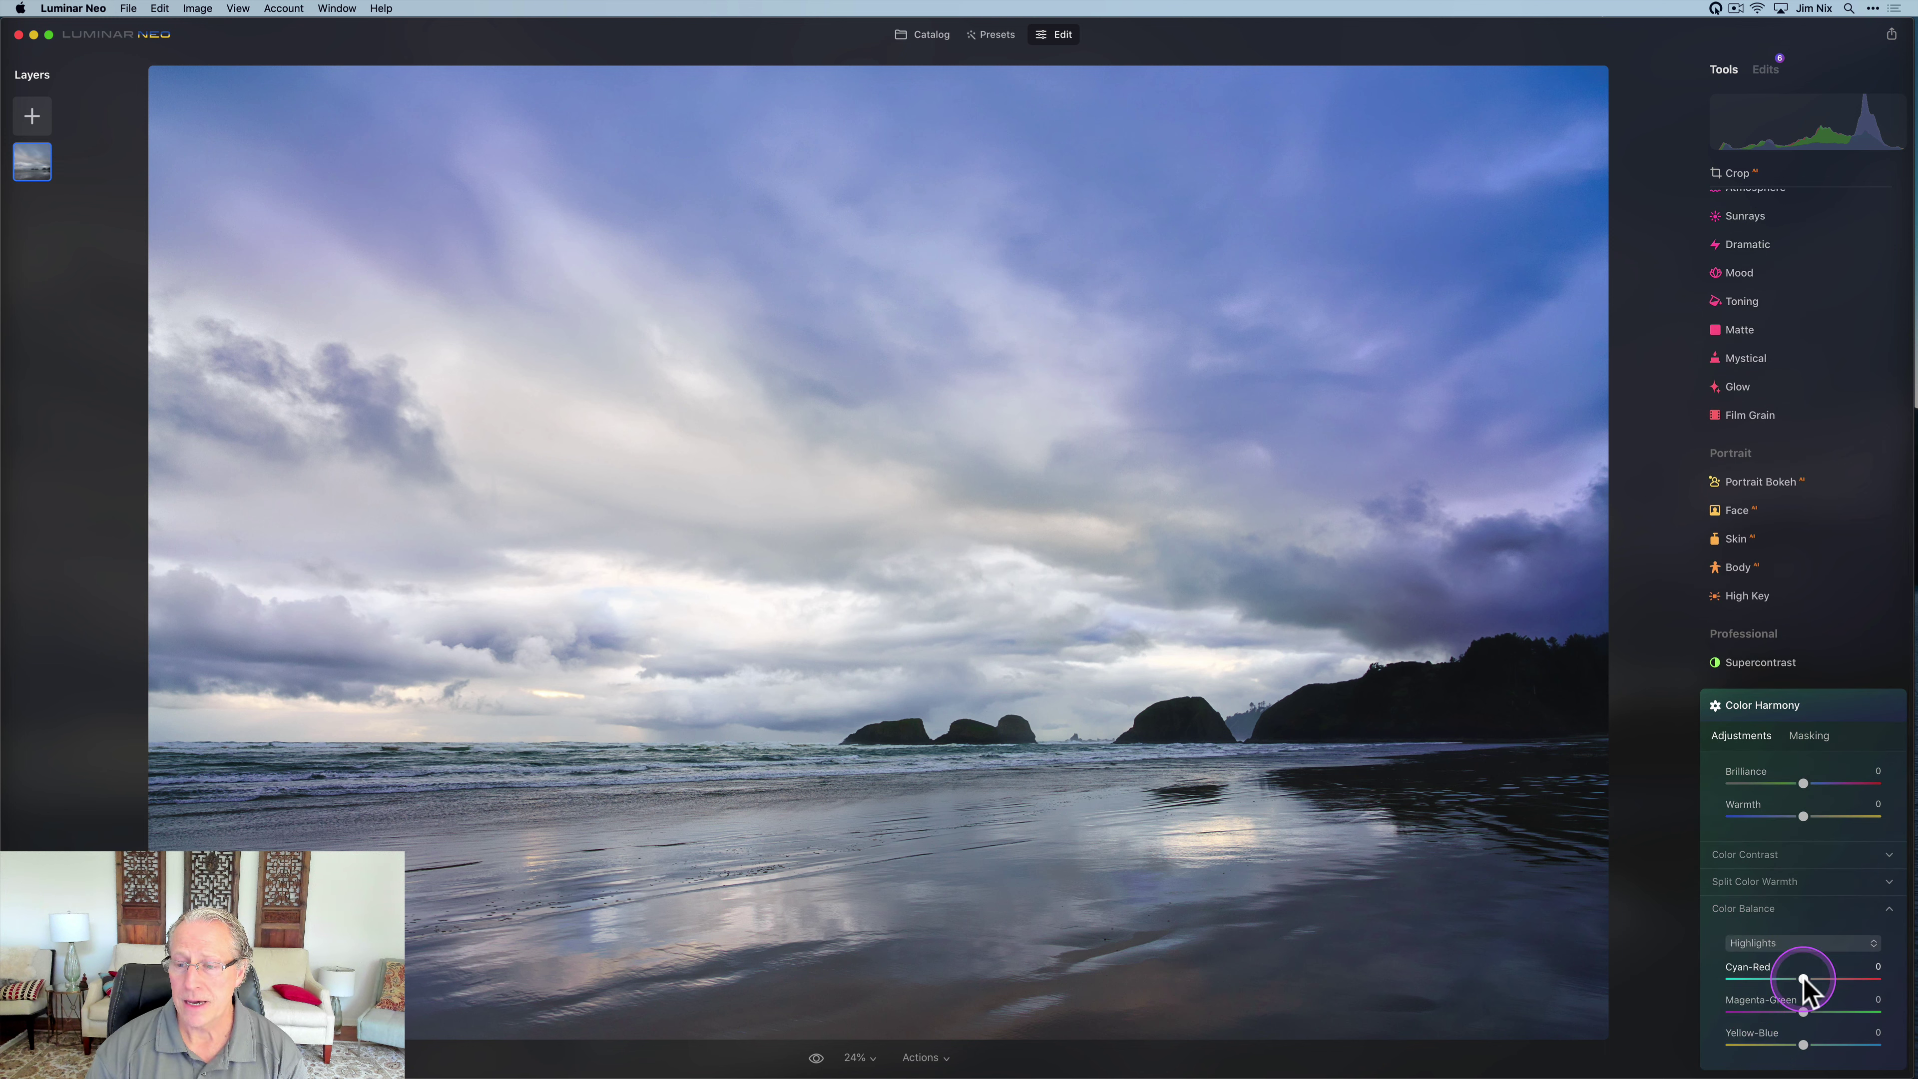
pyautogui.click(1805, 986)
pyautogui.moveTo(1805, 982); pyautogui.dragTo(1800, 1012)
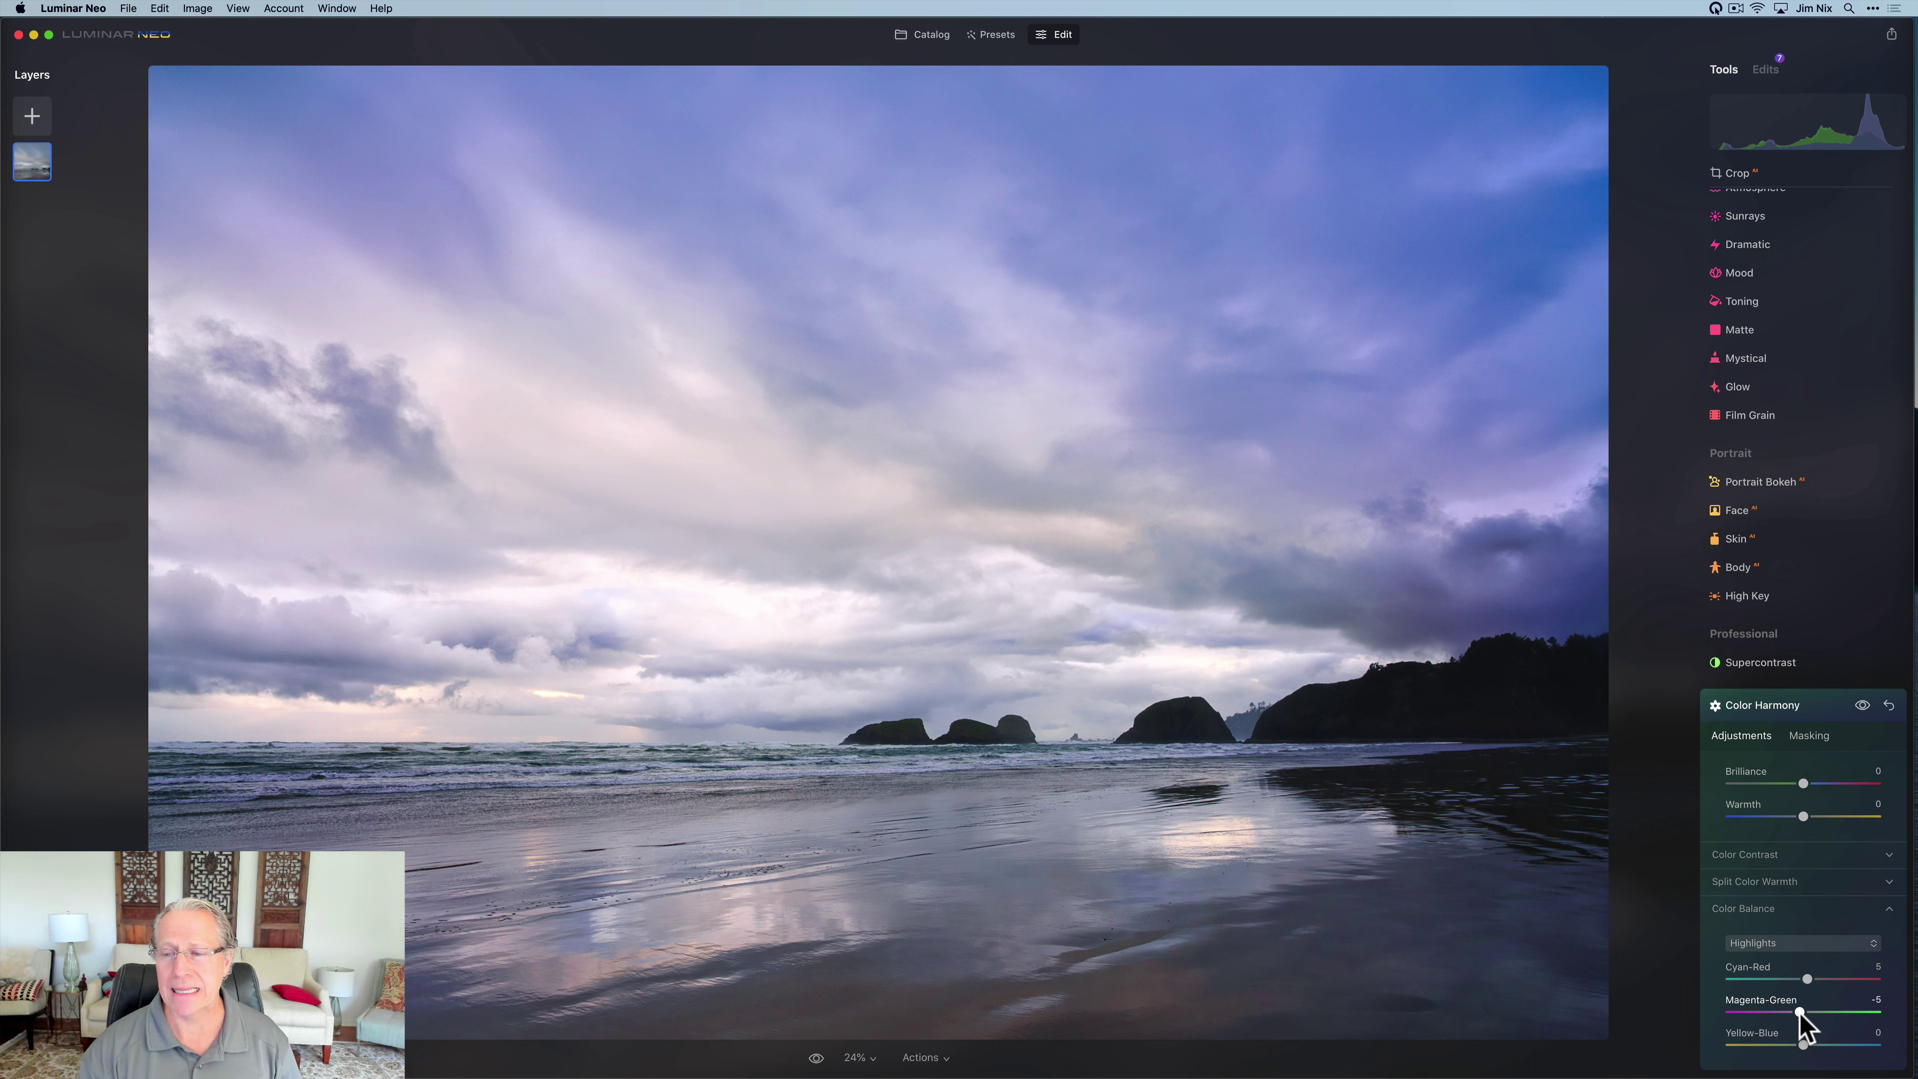
# Step: Compare the photo with and without the Color Harmony adjustment, and close the tool
pyautogui.click(1862, 706)
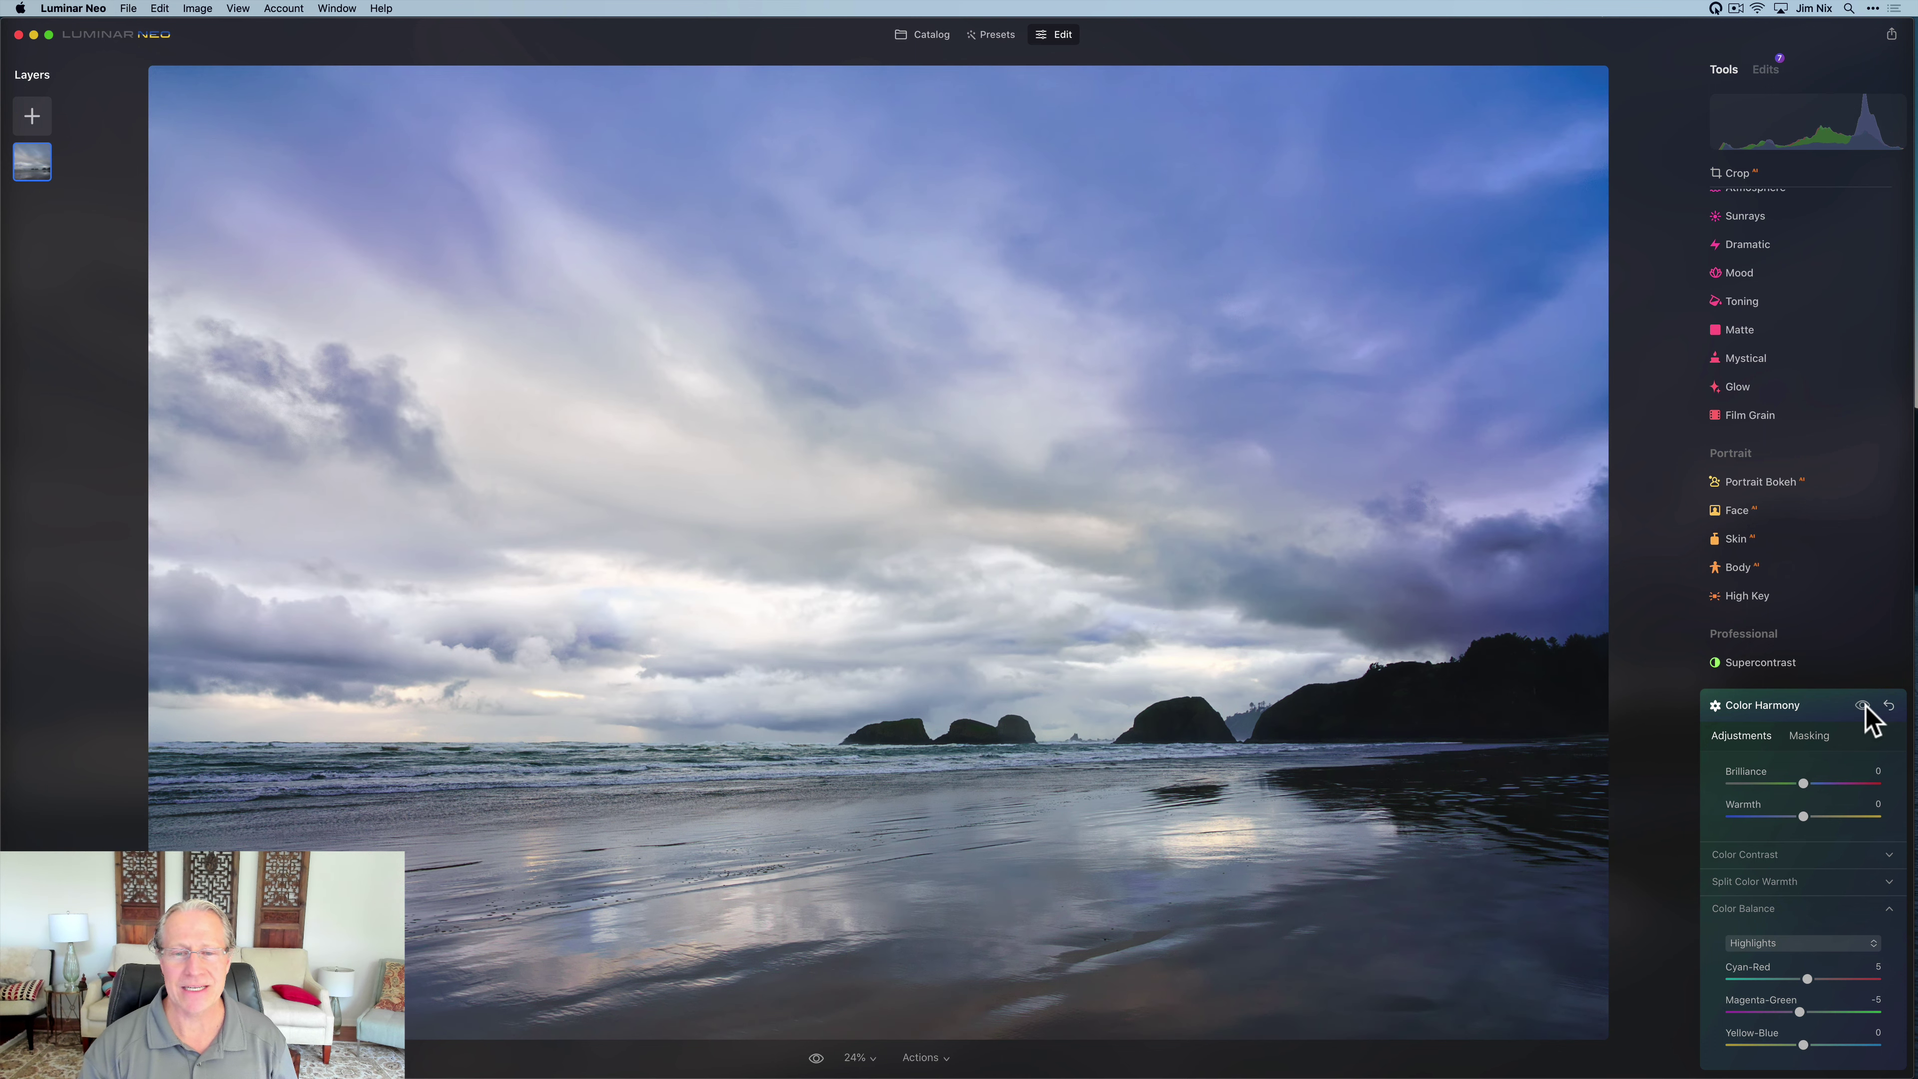
pyautogui.click(1862, 706)
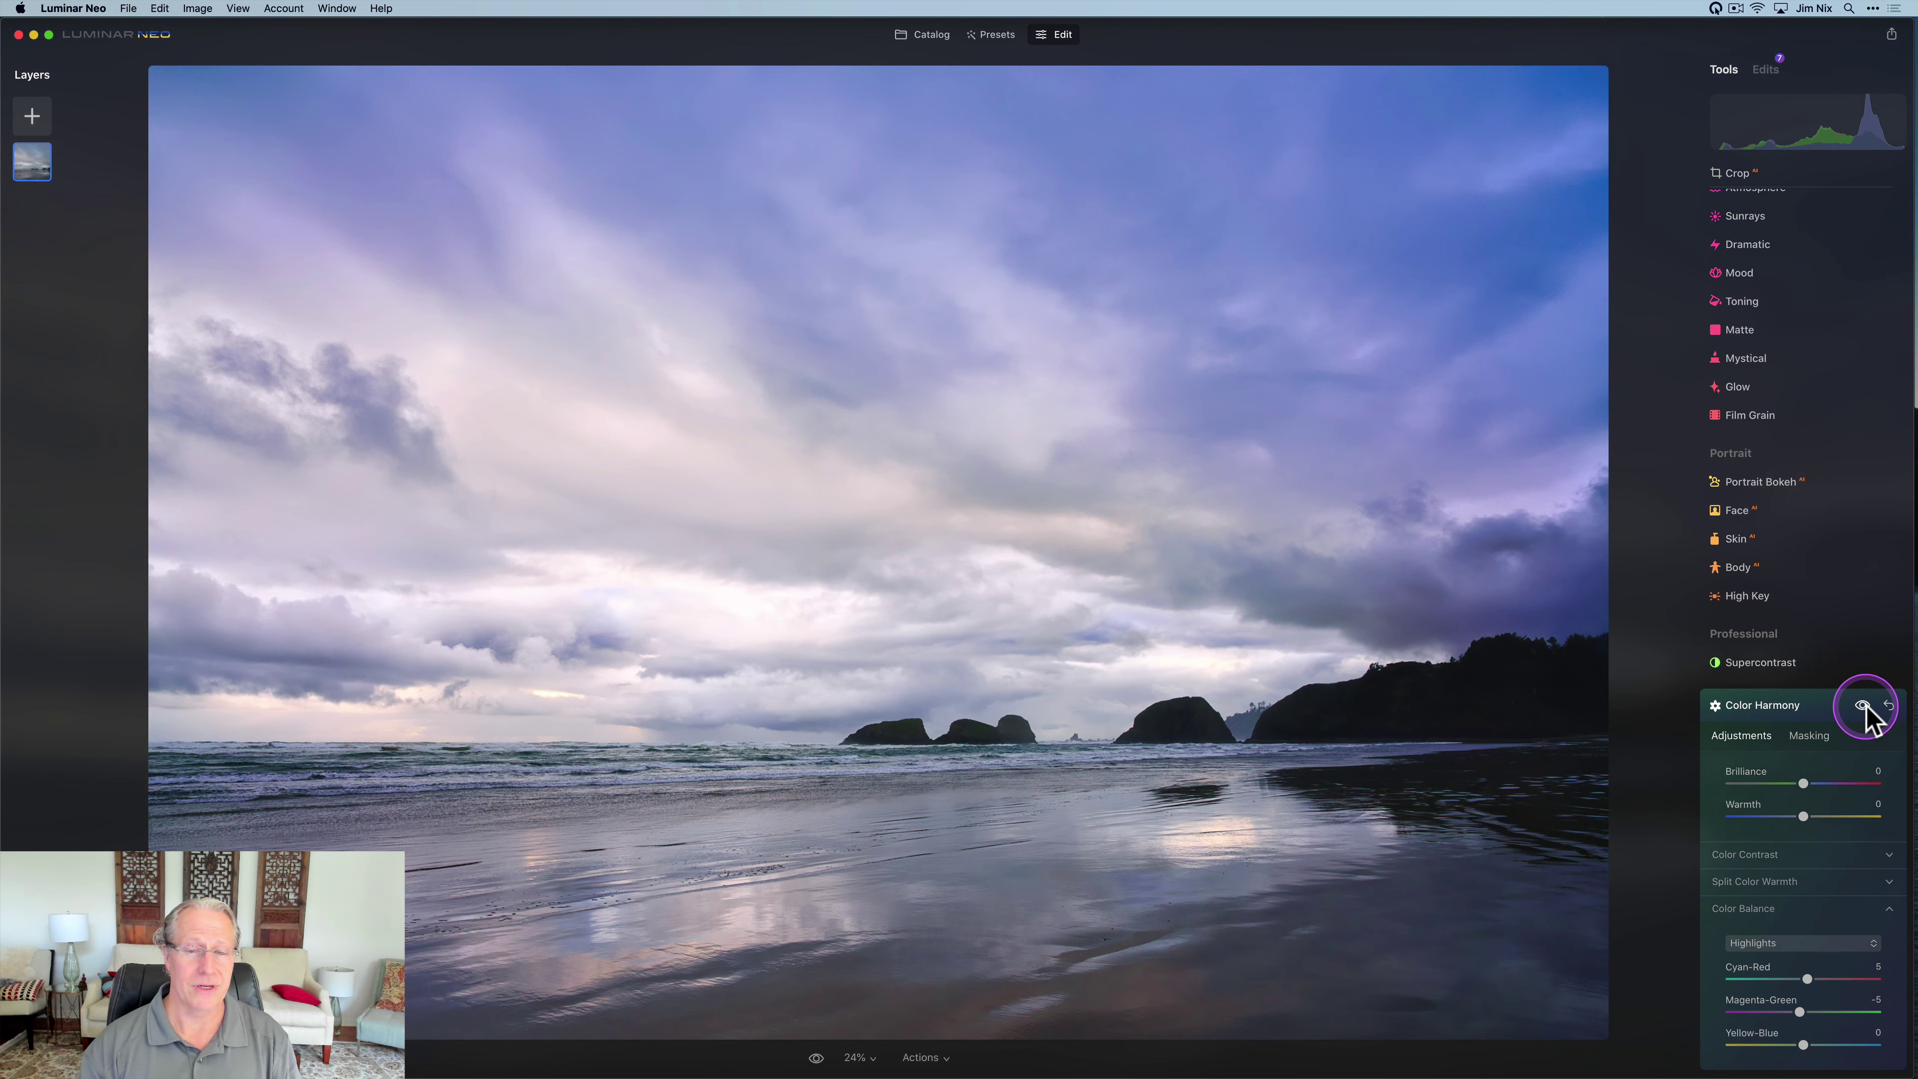
pyautogui.click(1812, 705)
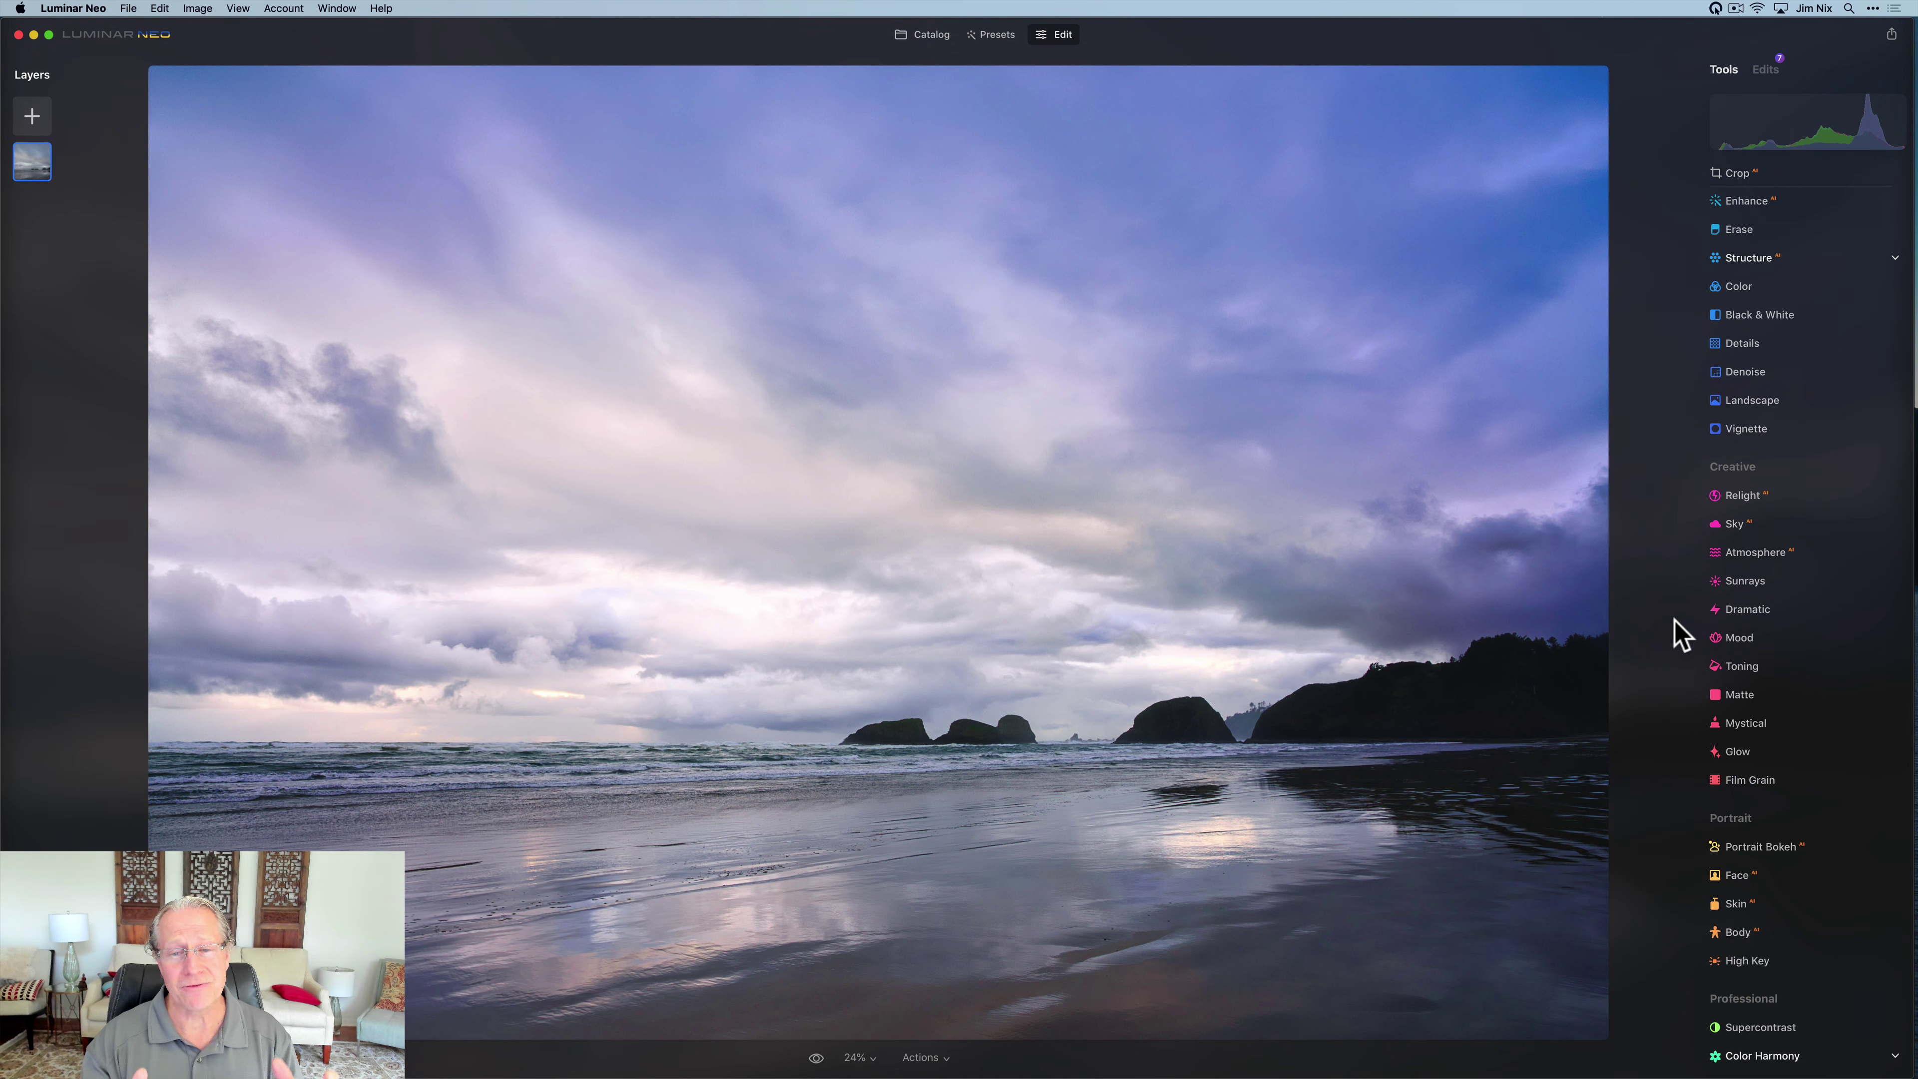
# Step: Compare the finished seascape with the original photo twice, ending on the edited version
pyautogui.press('\\')
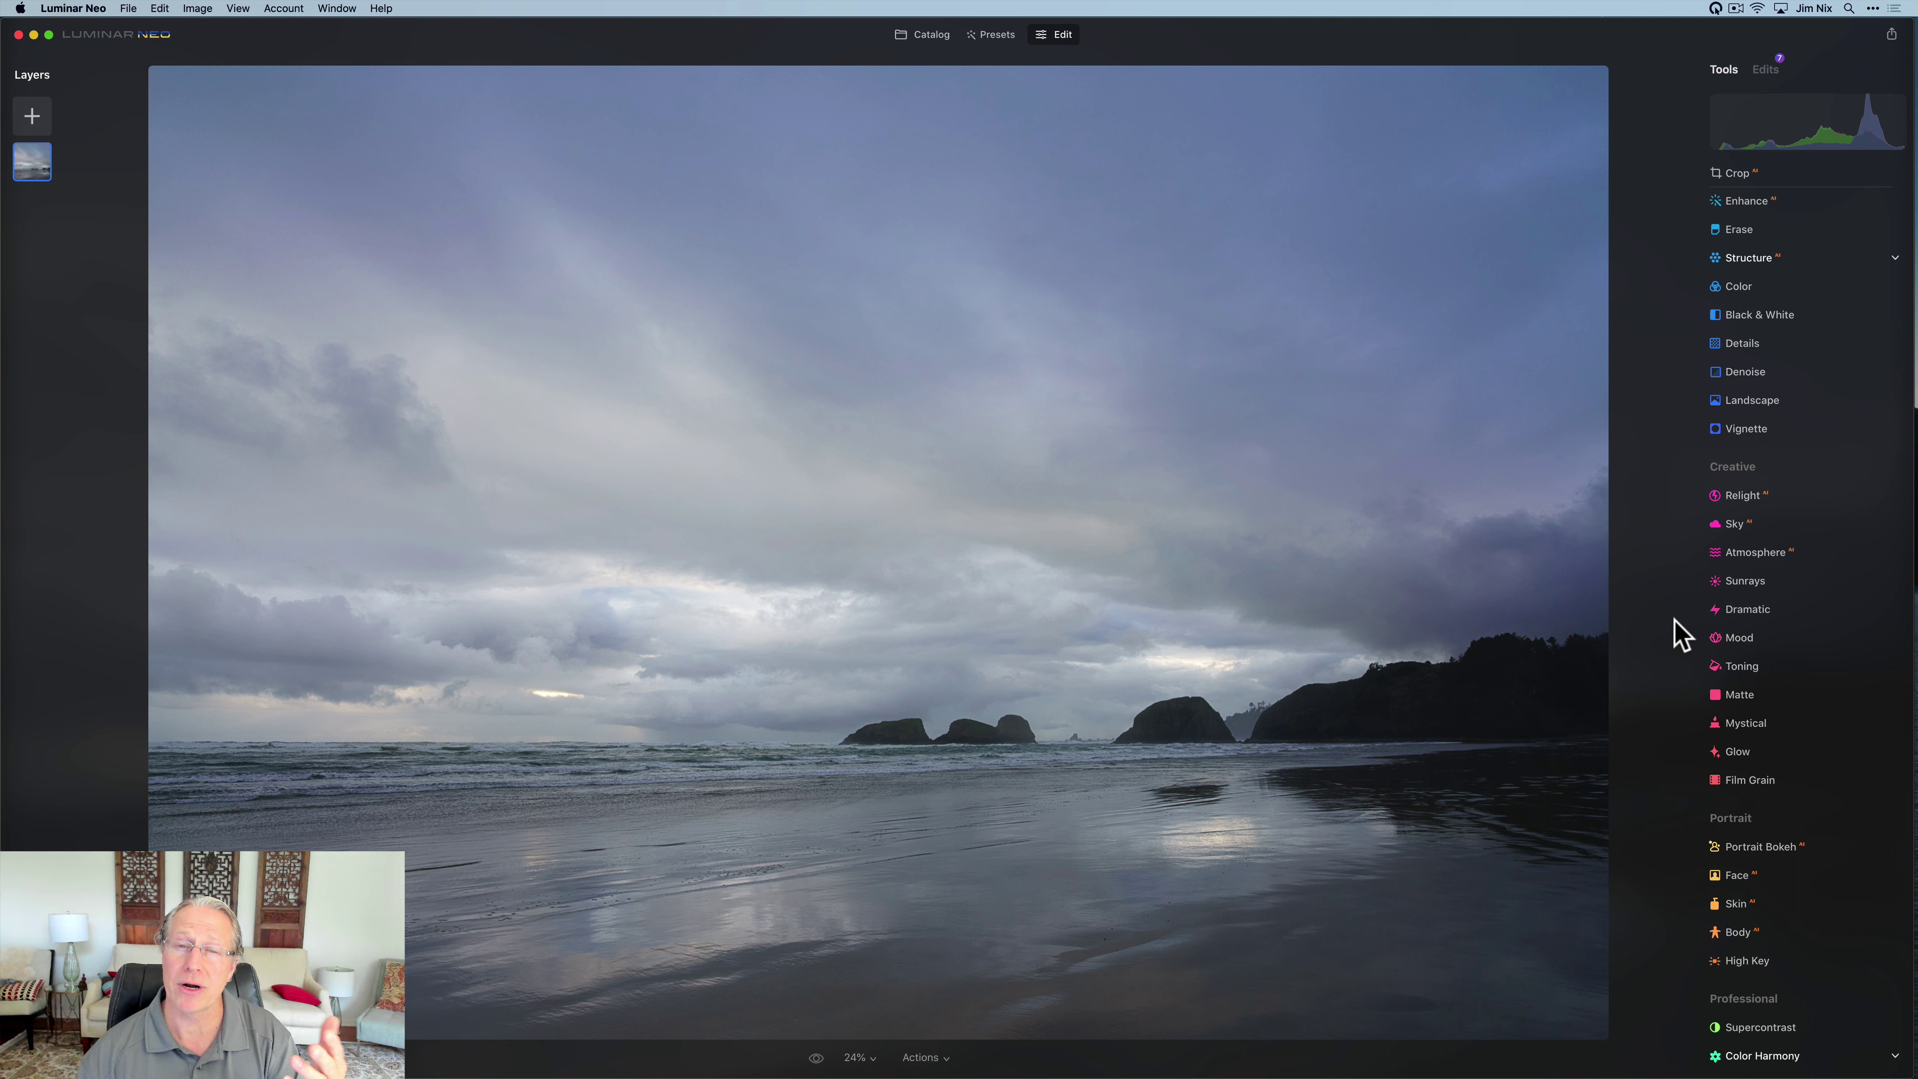
pyautogui.press('\\')
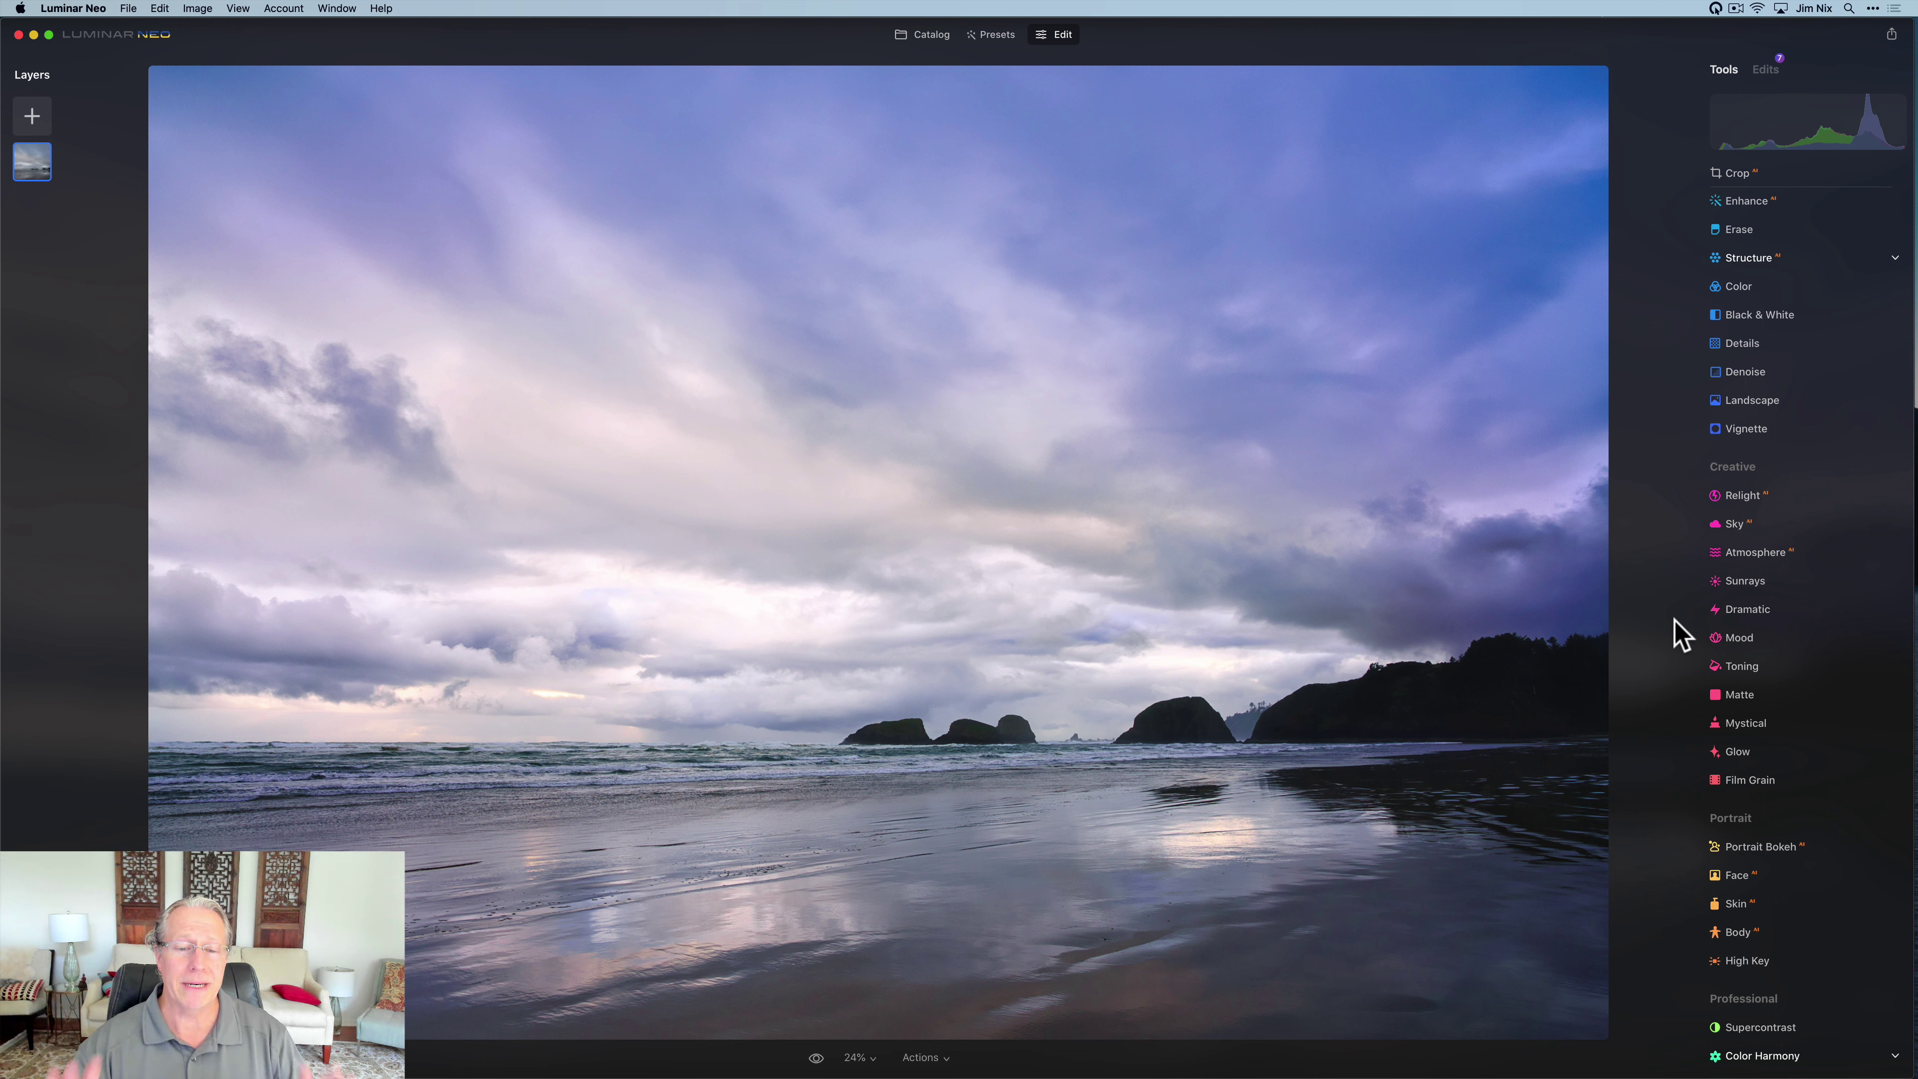
pyautogui.click(818, 1058)
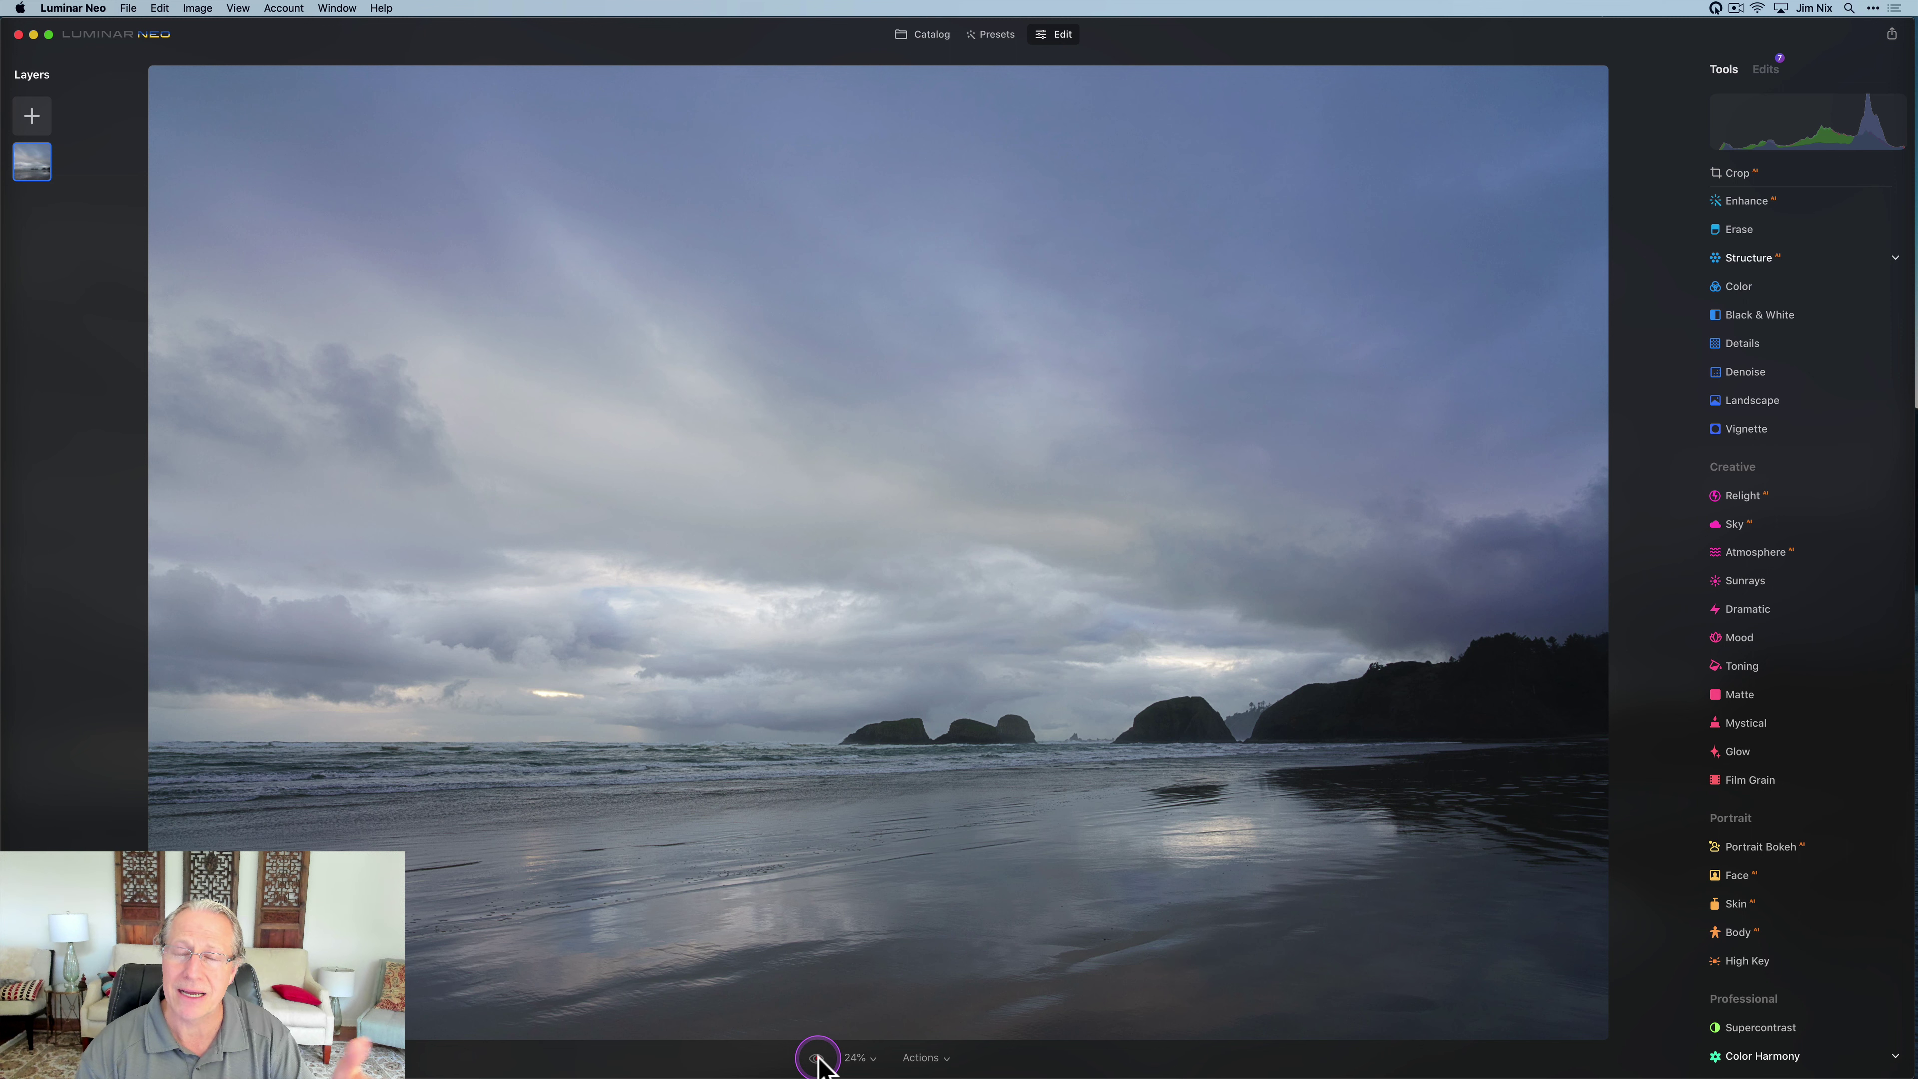
pyautogui.click(817, 1057)
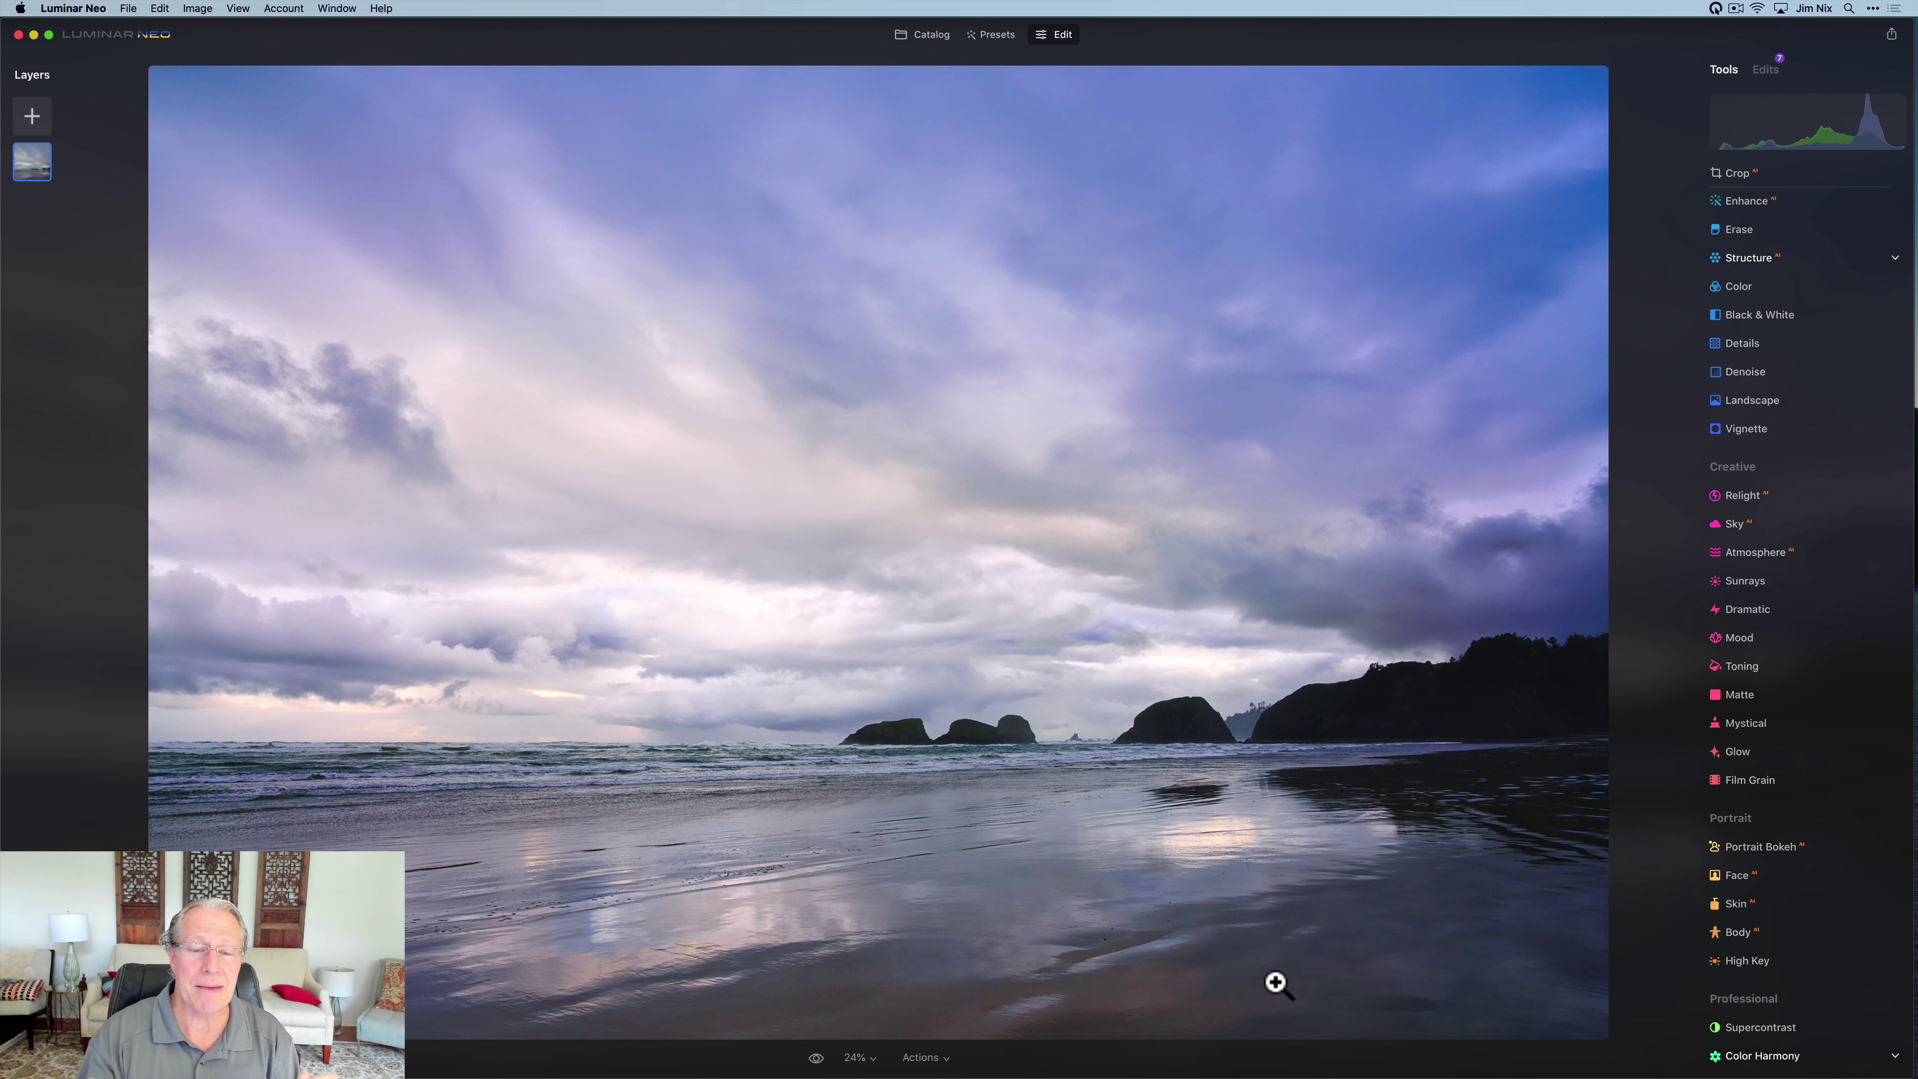
pyautogui.click(1195, 960)
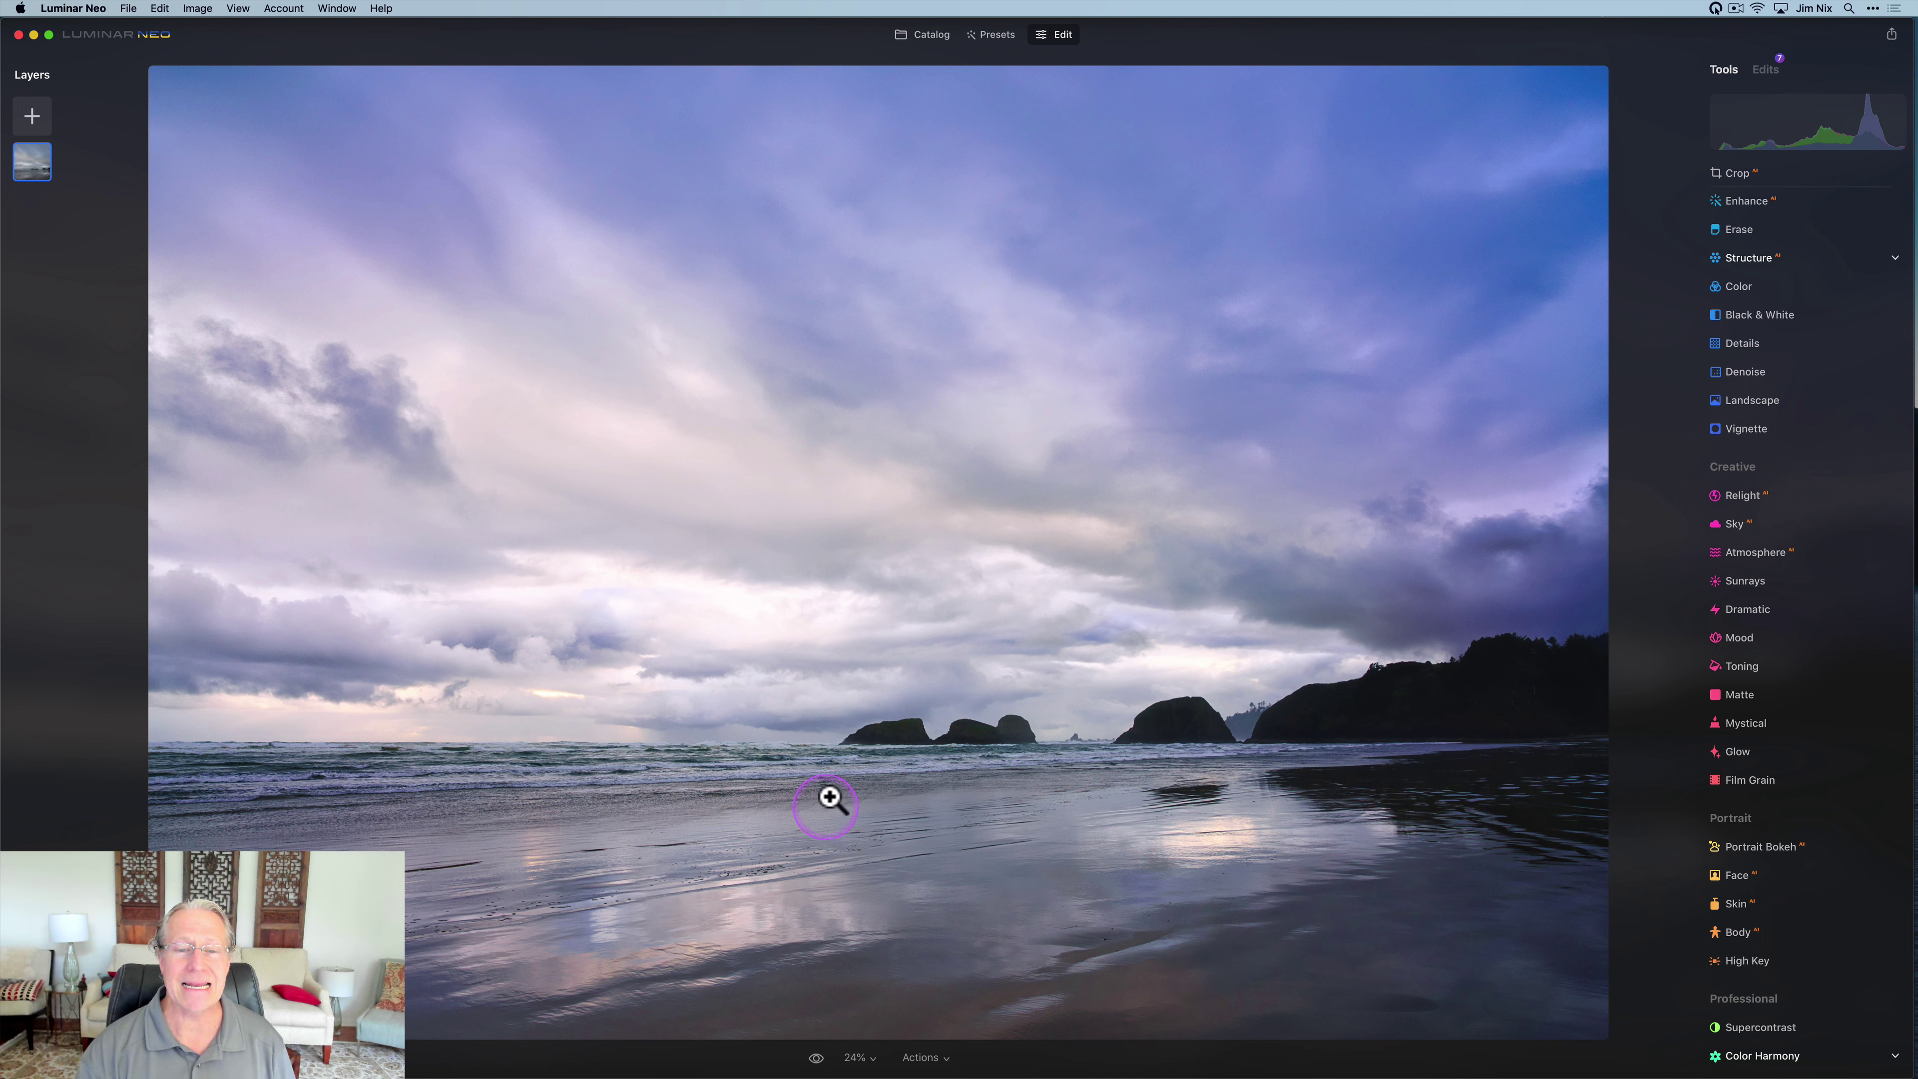
pyautogui.click(1006, 689)
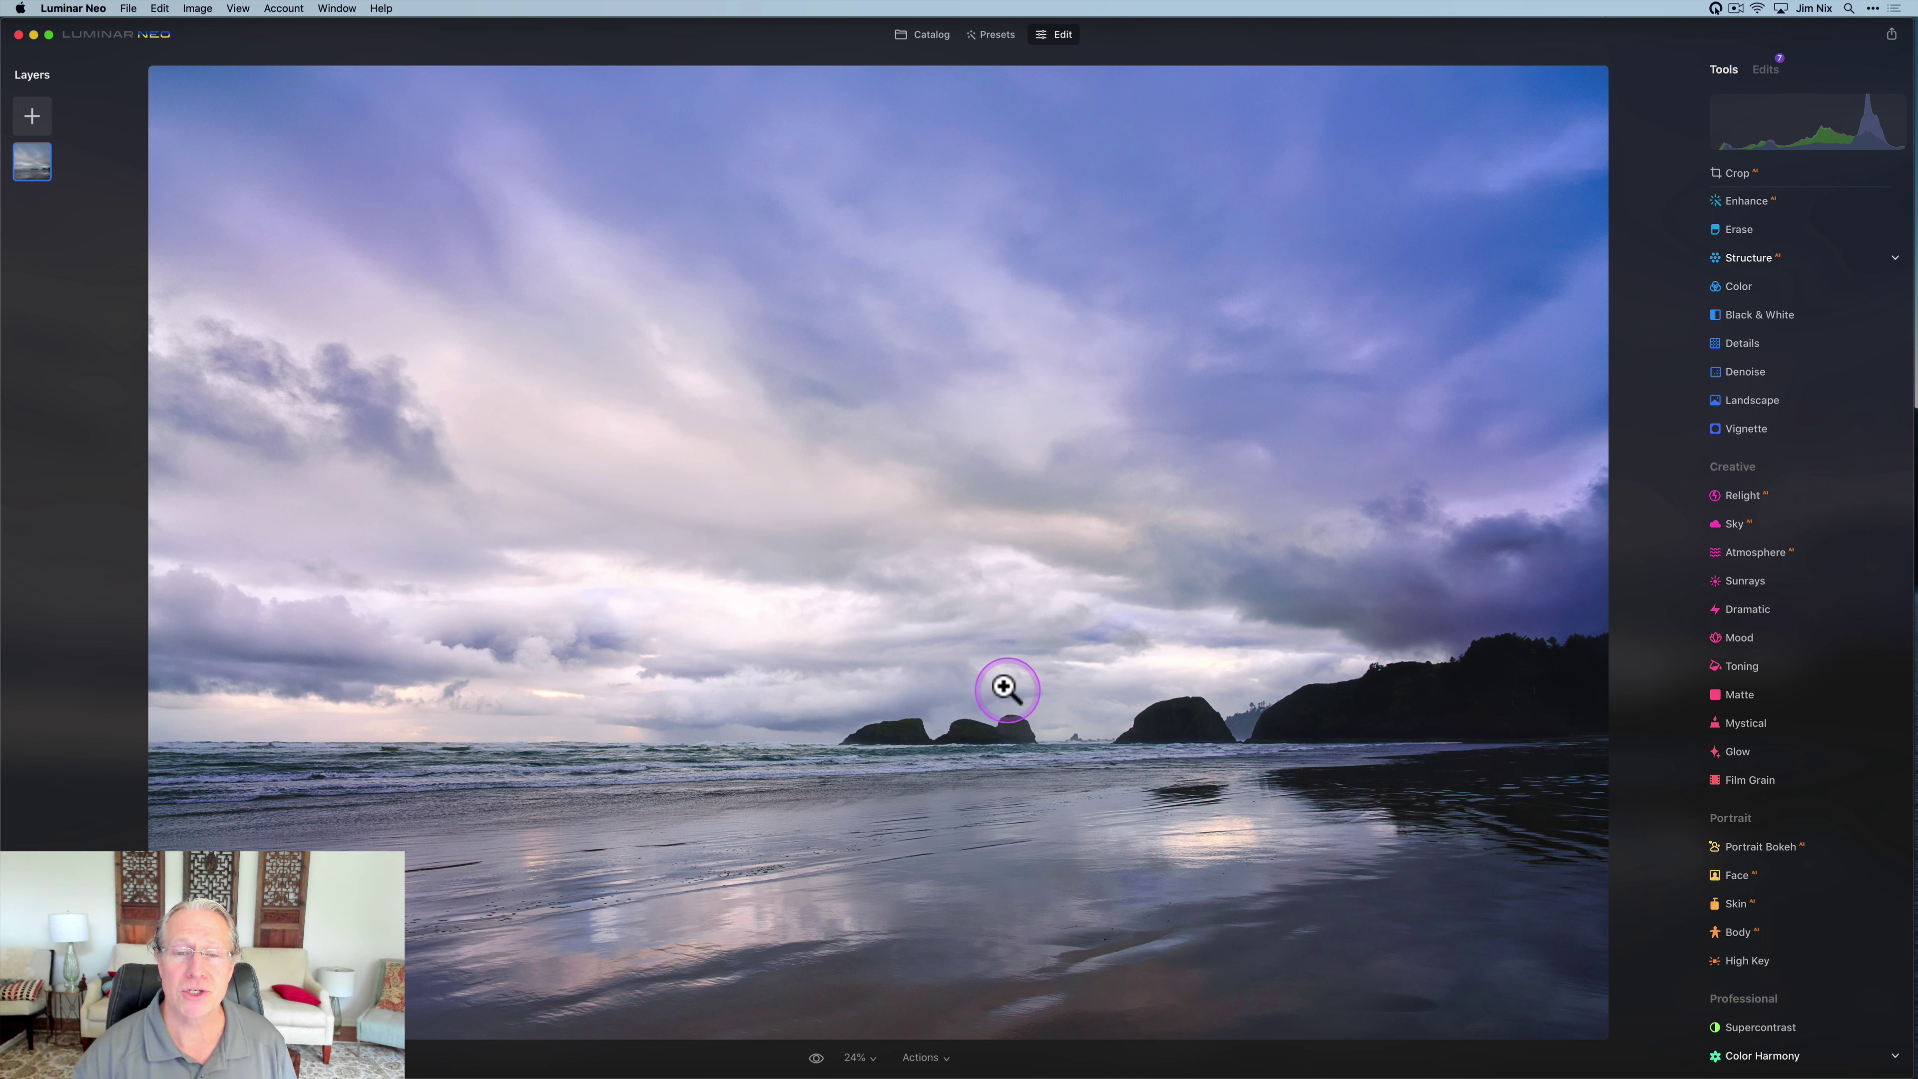